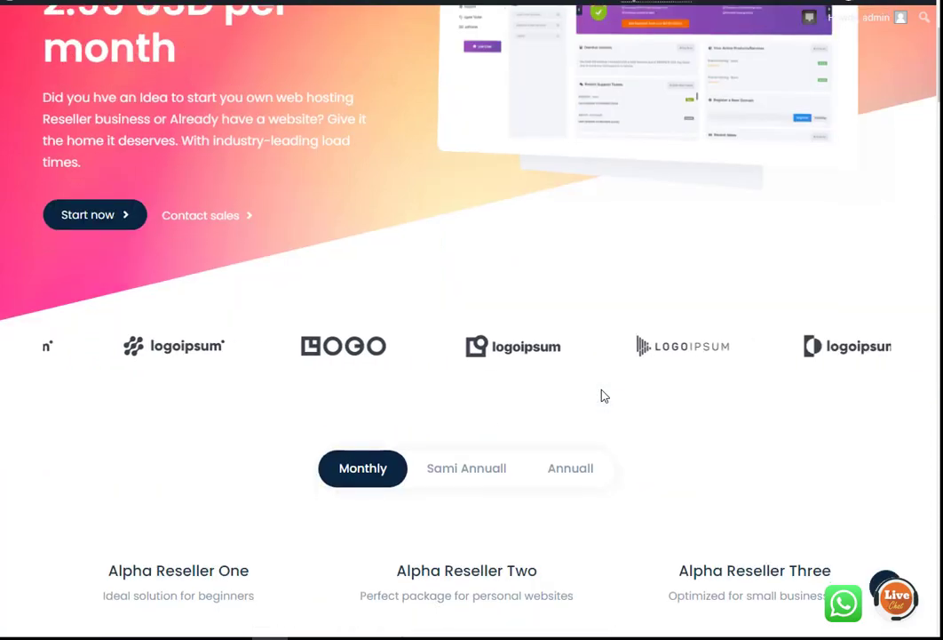
- Find the pricing plans and add Alpha Reseller One at $2.99/month to the cart
scroll(603, 397, down, 2)
scroll(603, 396, down, 2)
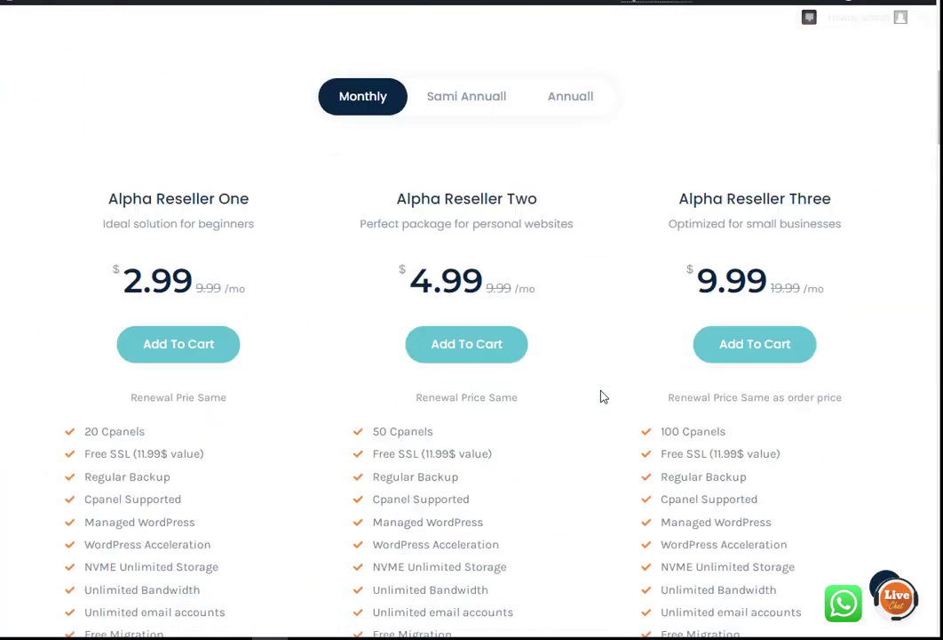
scroll(603, 396, down, 2)
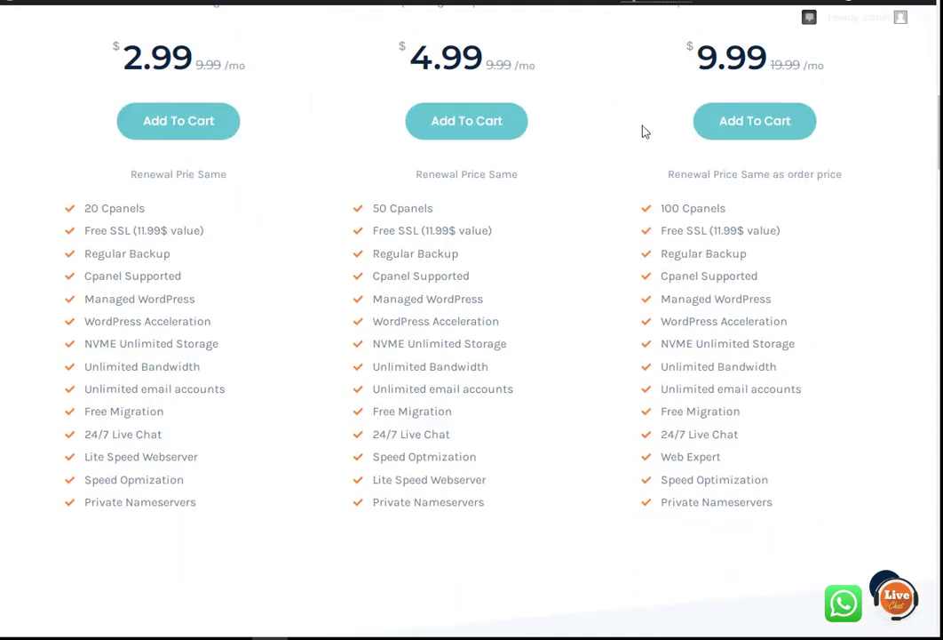
scroll(562, 280, up, 2)
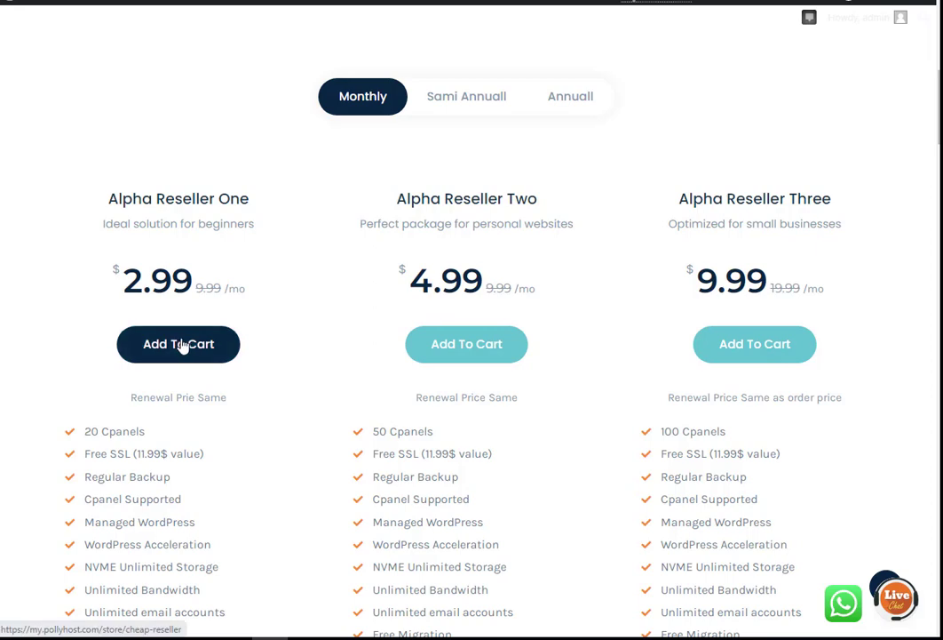
scroll(410, 276, up, 5)
scroll(410, 278, down, 5)
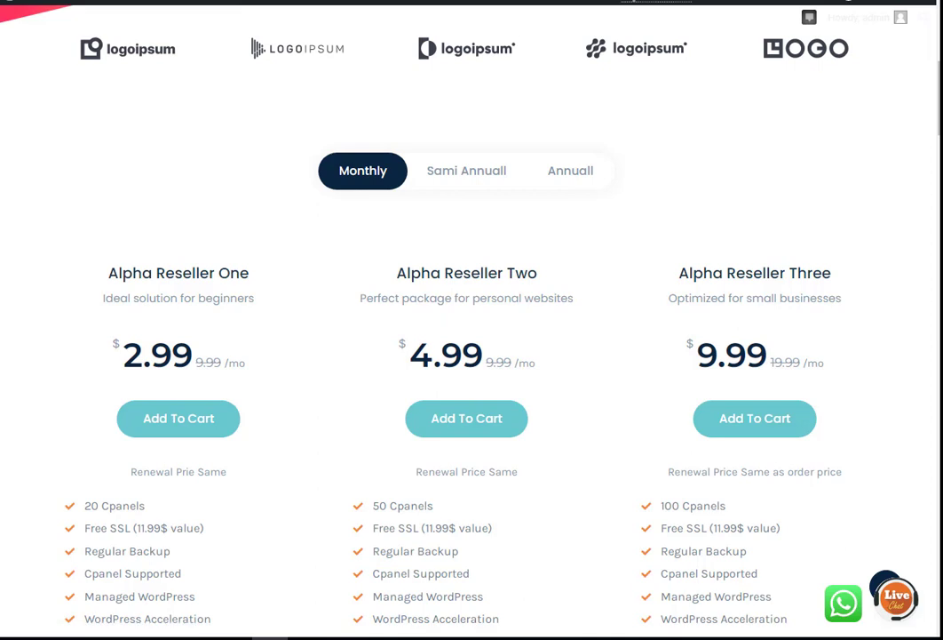
click(184, 424)
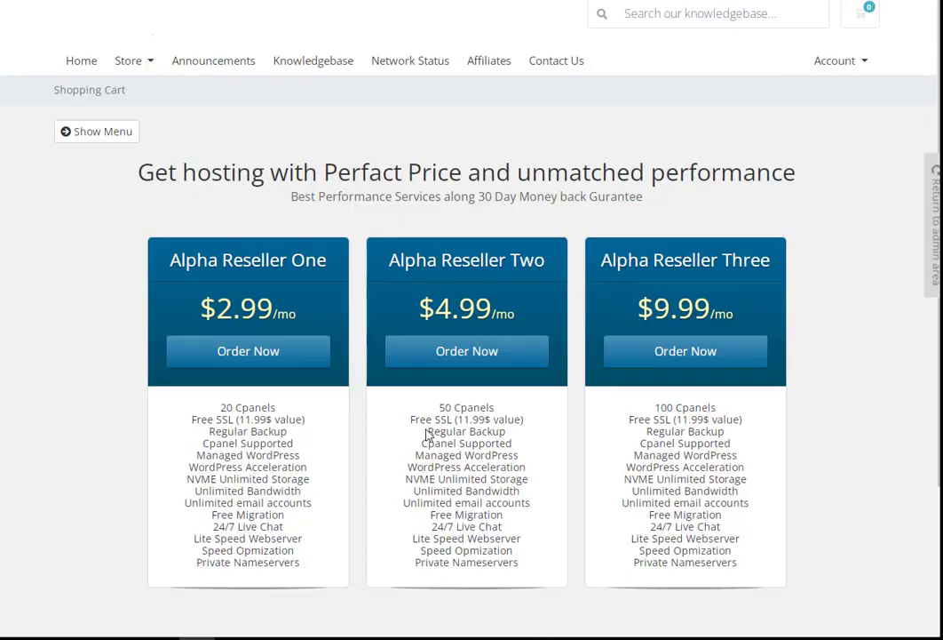
- Order the Alpha Reseller One plan
scroll(430, 436, down, 2)
scroll(425, 436, up, 2)
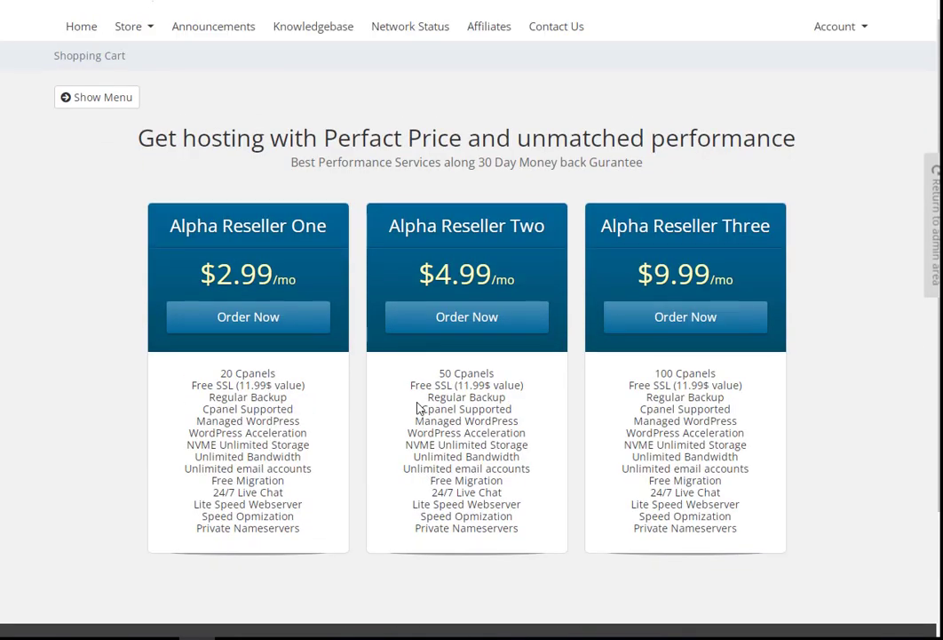
click(244, 329)
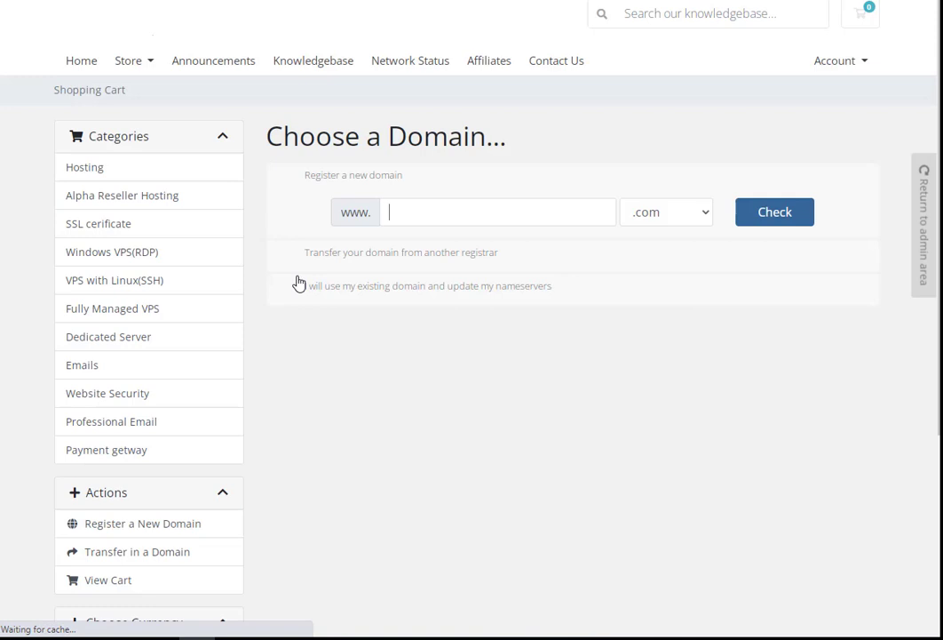
- Attach an existing domain 'hjvkghjkggjgjh' with the .com ending to the order
click(292, 289)
click(457, 281)
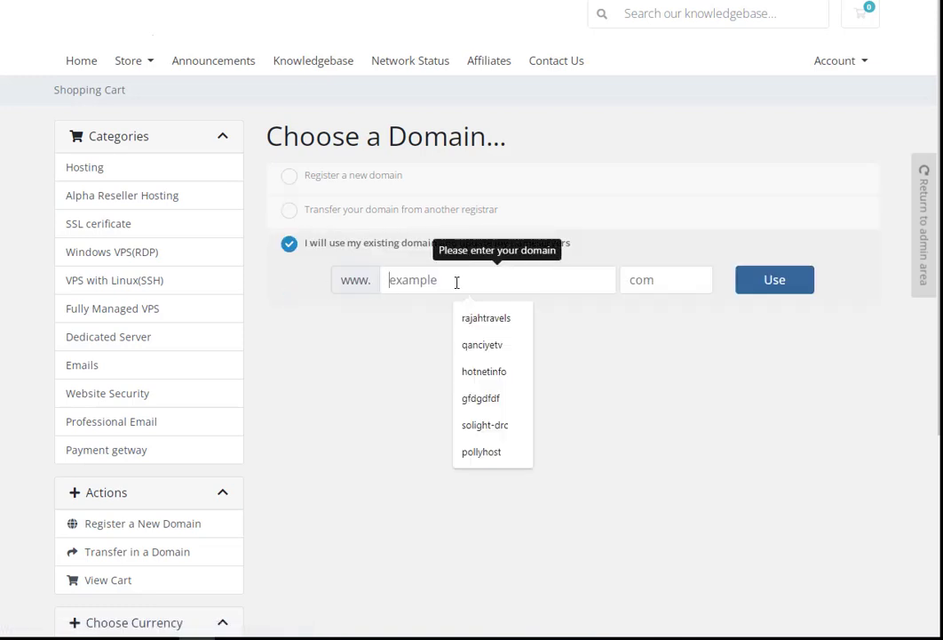
text(hjvkghjkggjgjh)
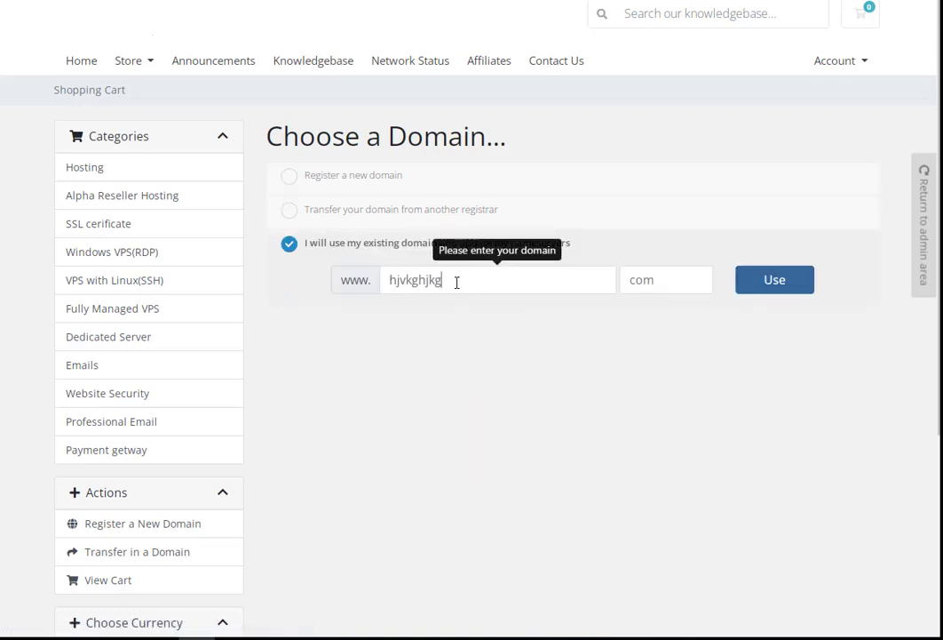
click(670, 277)
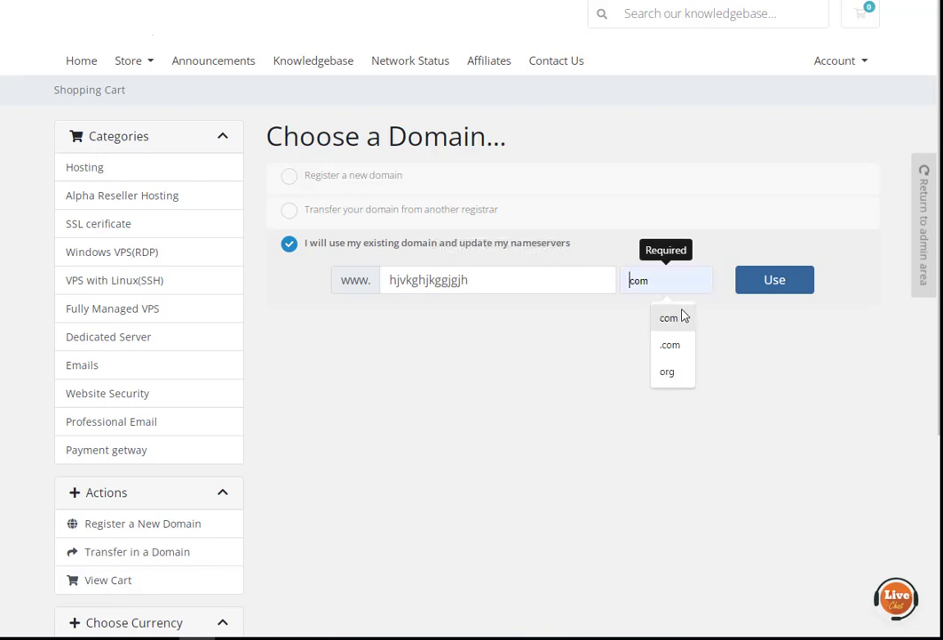
click(680, 317)
click(771, 281)
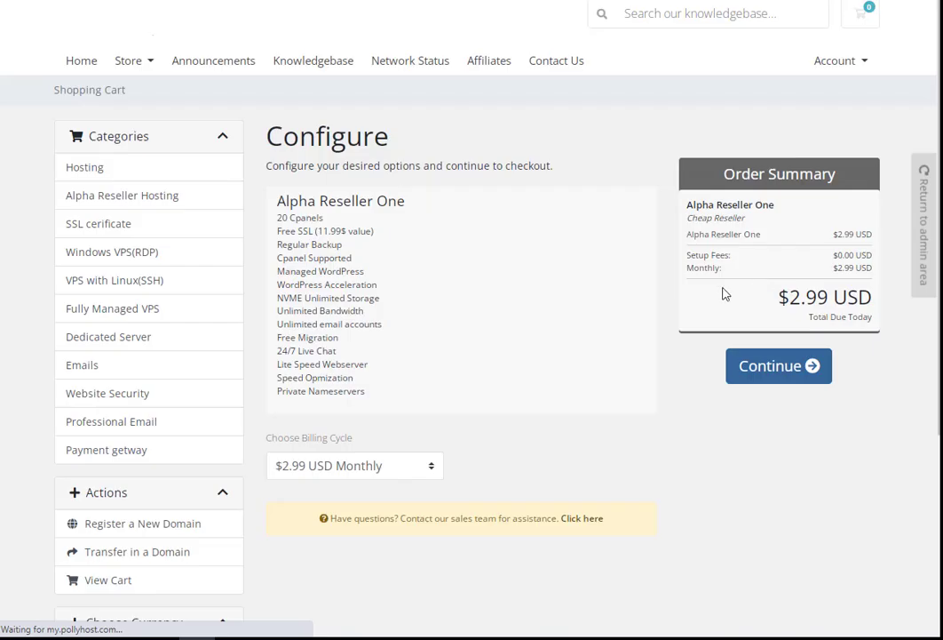
- Keep the $2.99 USD Monthly billing cycle and continue to the order review
scroll(434, 349, down, 1)
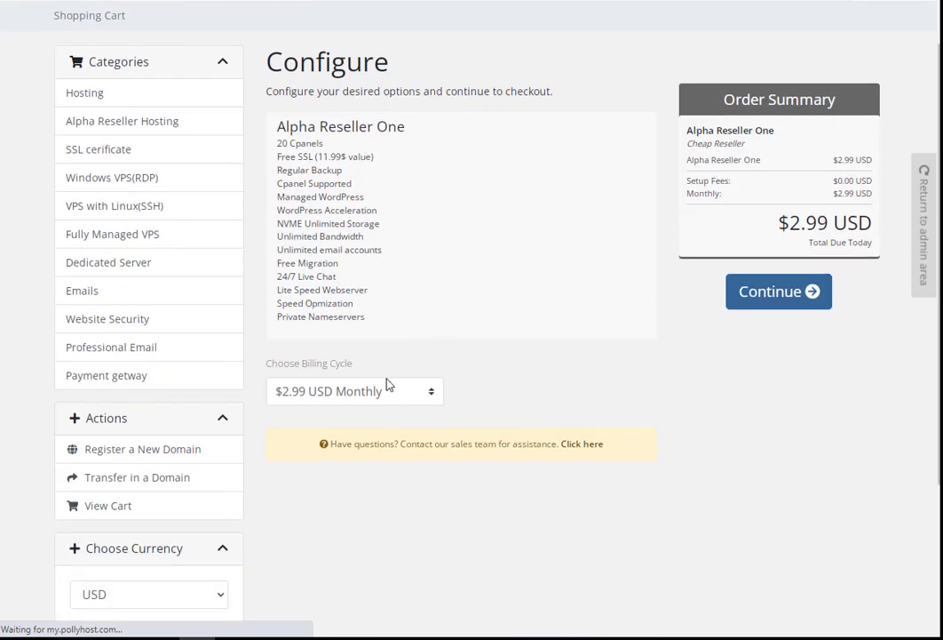
click(378, 394)
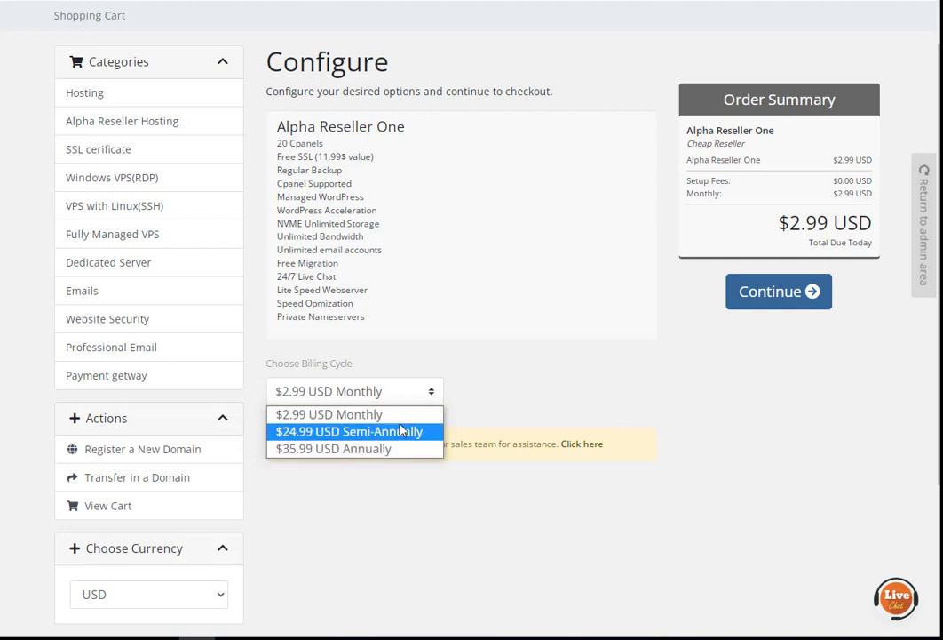
click(404, 418)
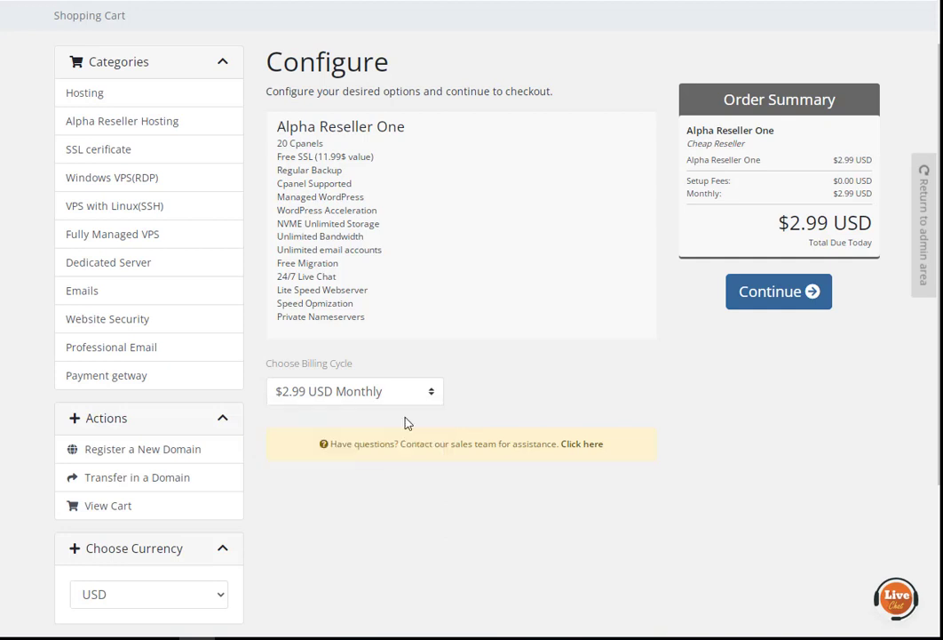
click(789, 297)
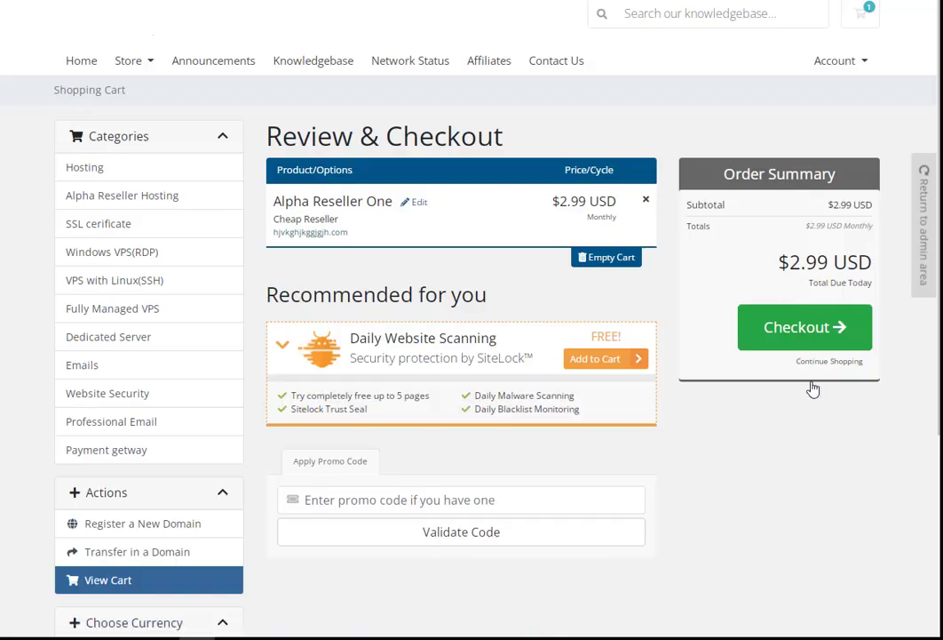
- Review the cart with Alpha Reseller One and proceed to checkout
scroll(690, 427, down, 1)
scroll(690, 427, down, 2)
scroll(689, 426, up, 3)
click(790, 343)
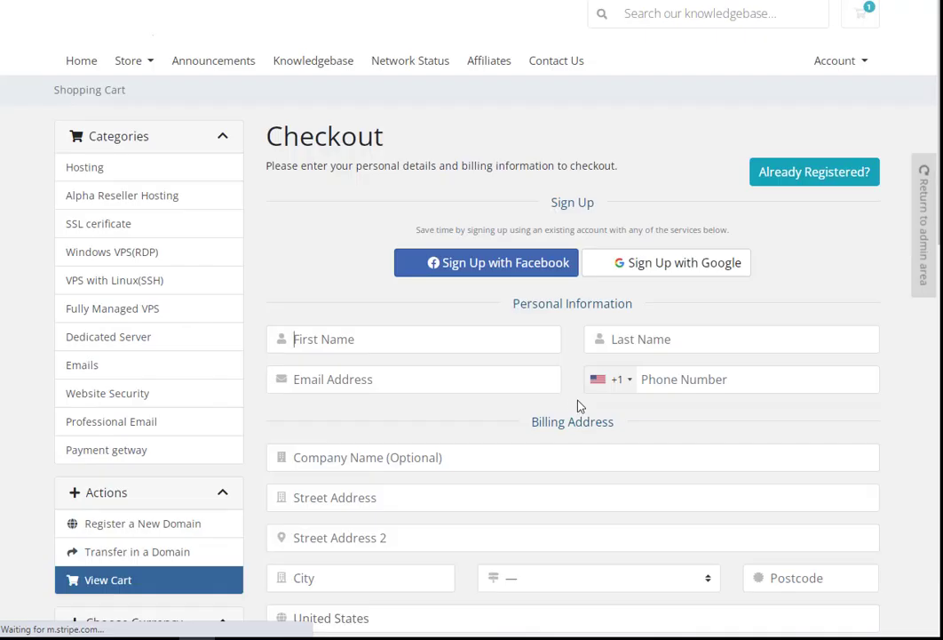
- Leave the checkout form for the client login page through the Account menu
scroll(572, 402, down, 10)
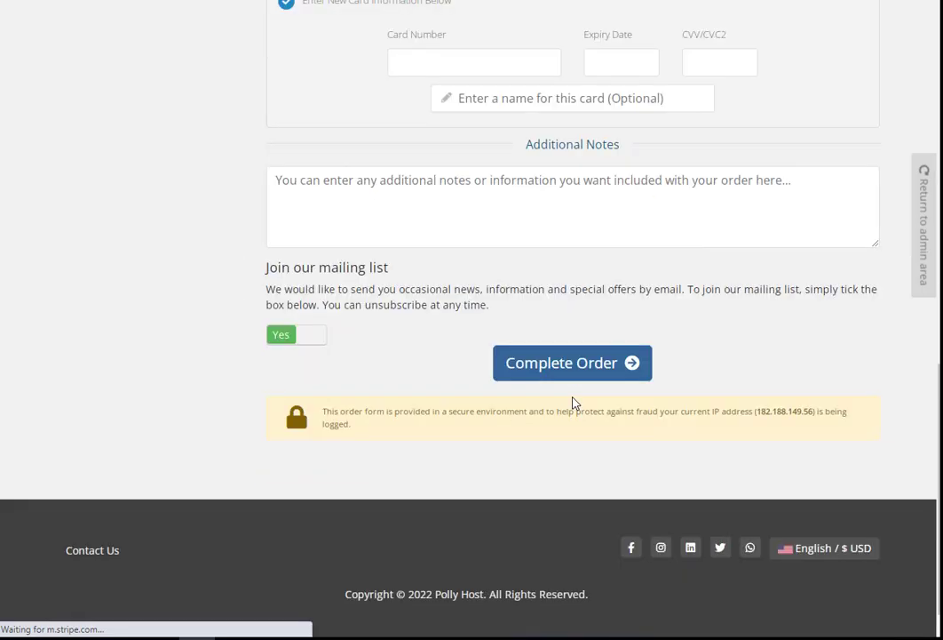
scroll(573, 402, up, 7)
scroll(573, 402, down, 8)
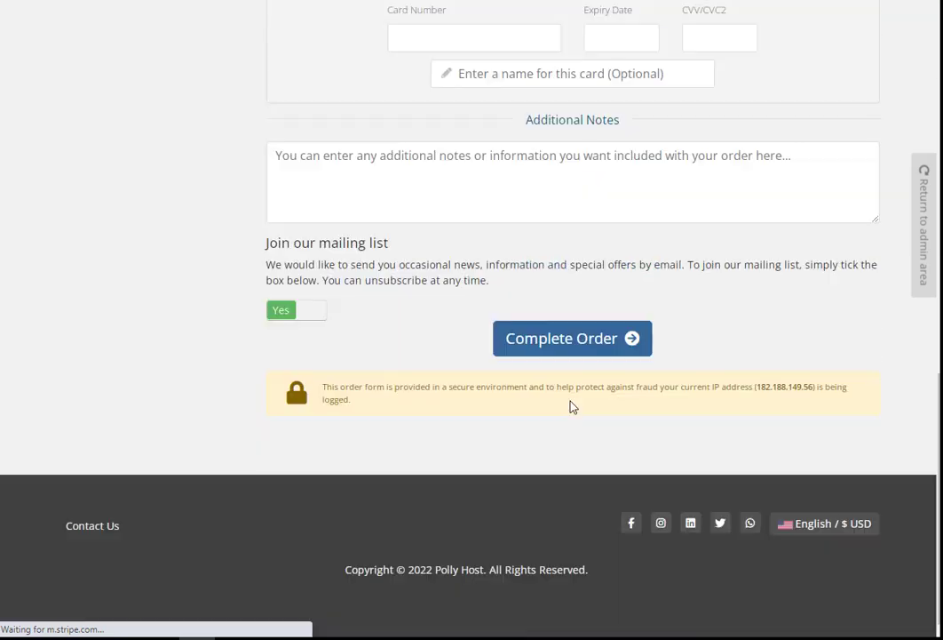
scroll(577, 318, up, 10)
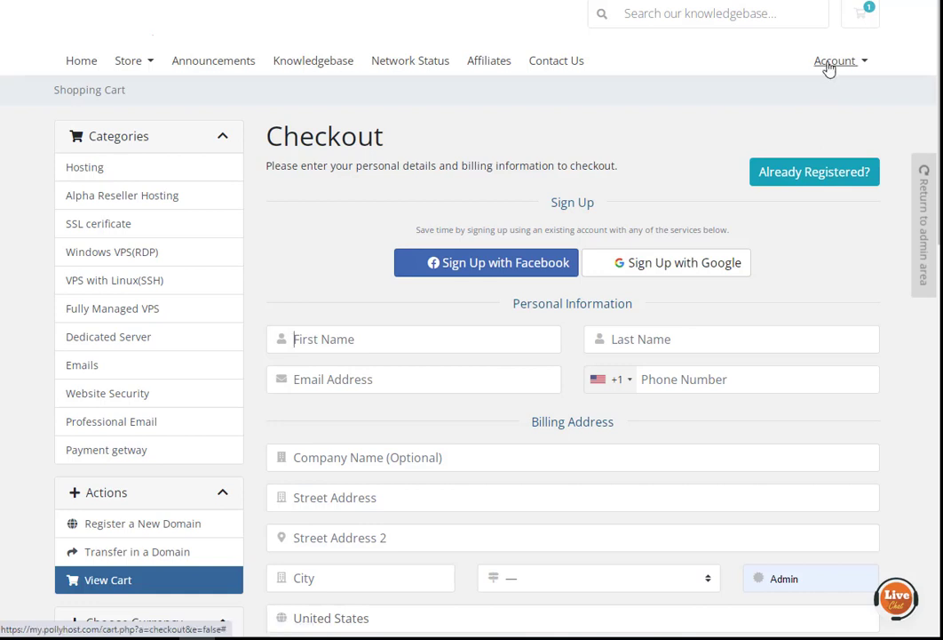
click(828, 64)
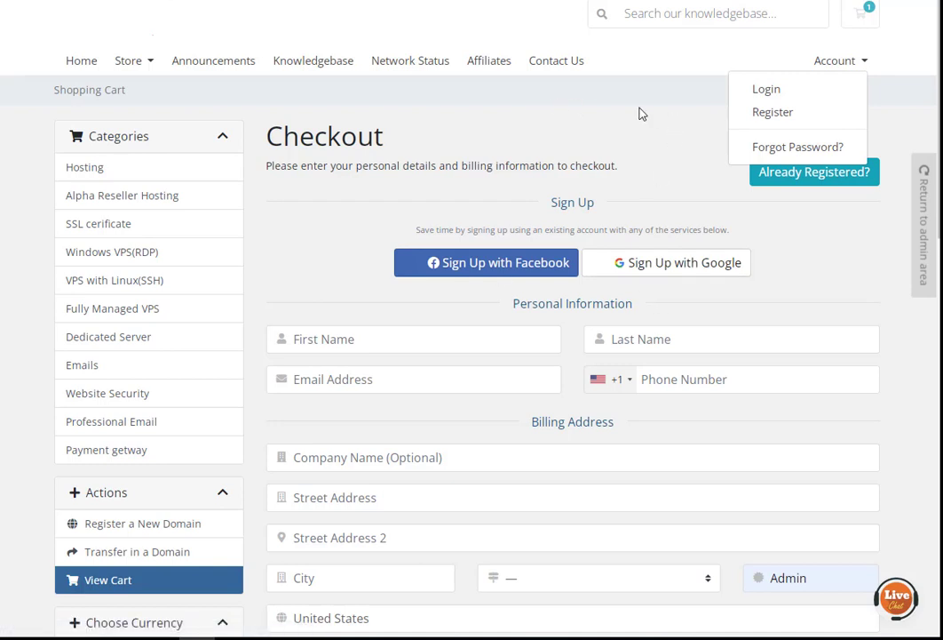
click(772, 93)
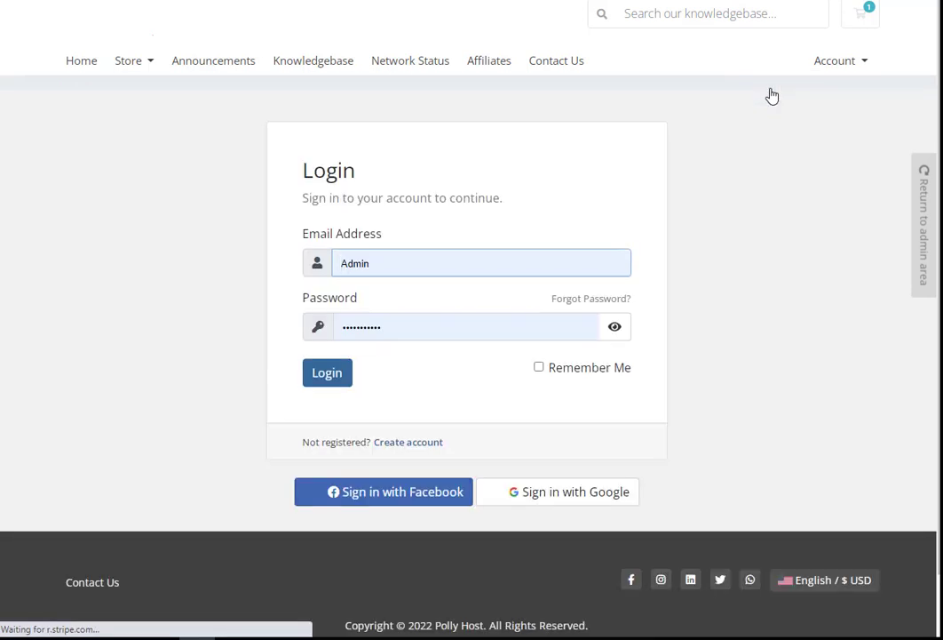
- Fill the login email address and password from saved logins
click(419, 263)
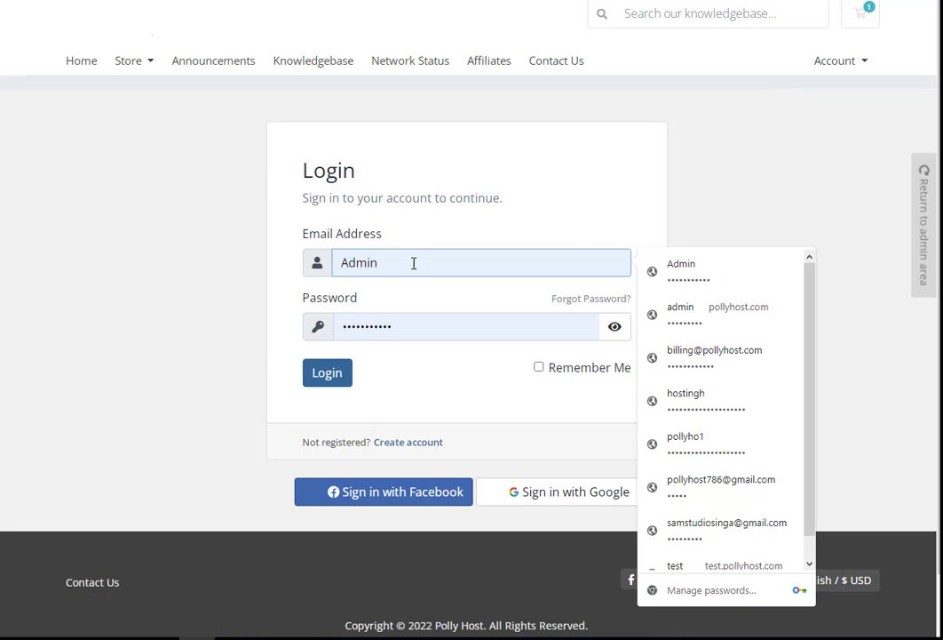
mouse_move(758, 620)
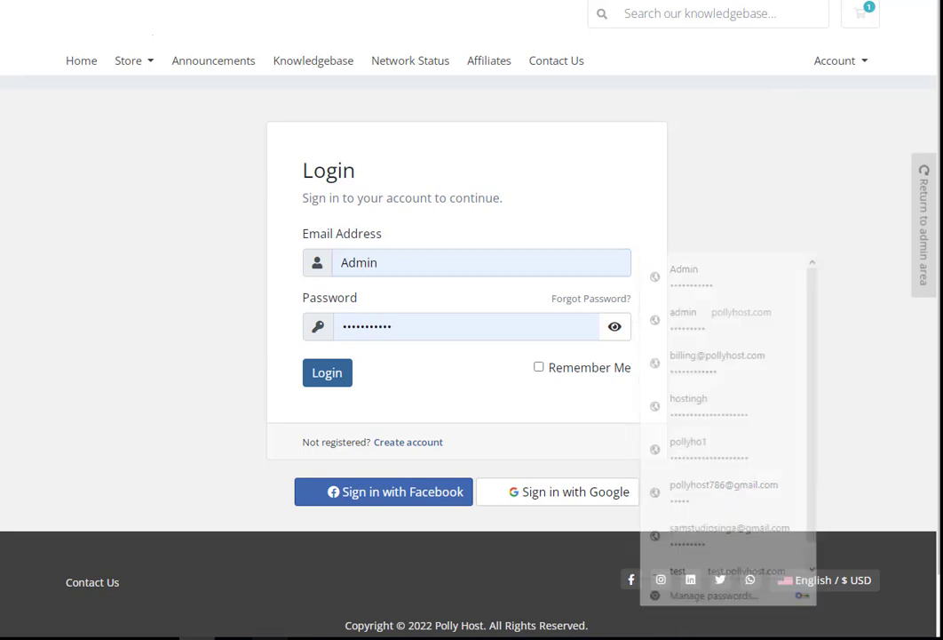
click(868, 581)
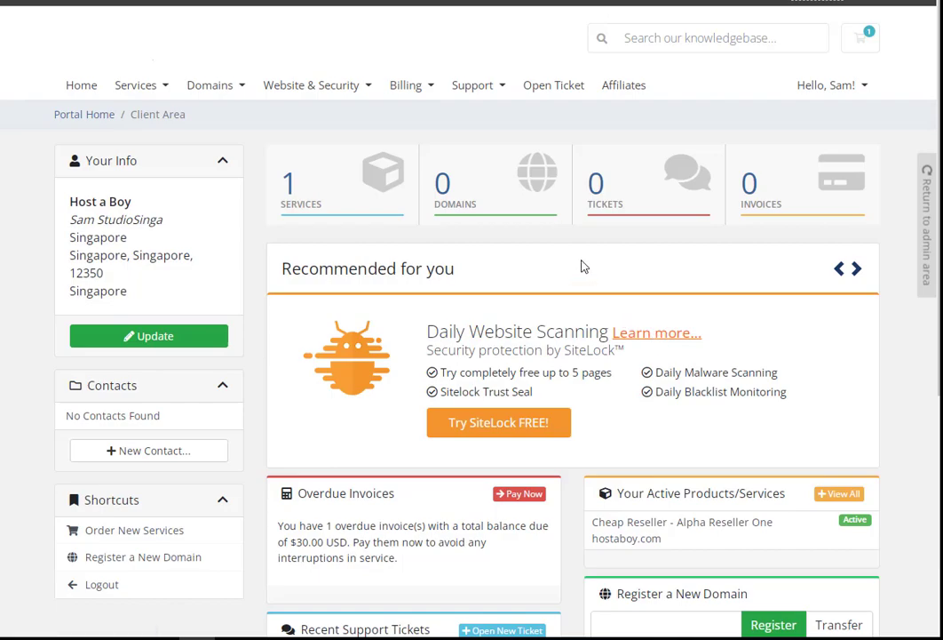
- Open the client area's Services list and view the Alpha Reseller One product details
scroll(584, 264, down, 3)
scroll(389, 139, up, 3)
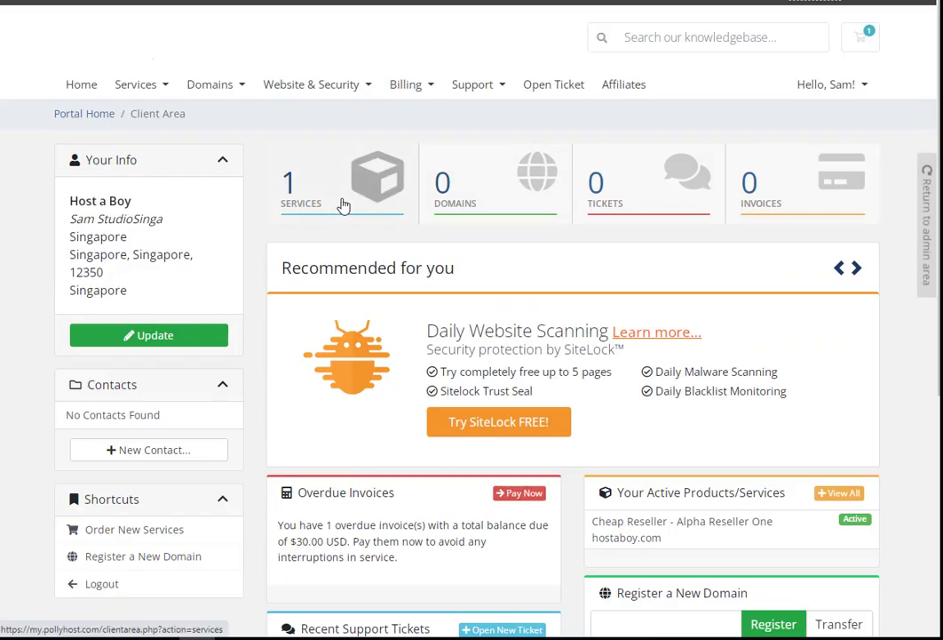
click(343, 205)
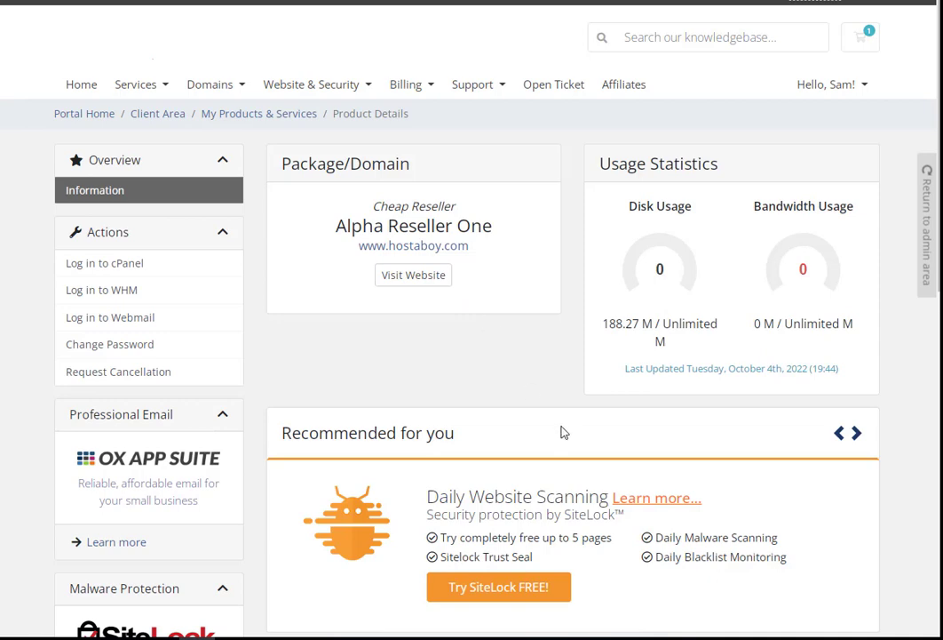
scroll(563, 432, down, 2)
scroll(539, 373, up, 2)
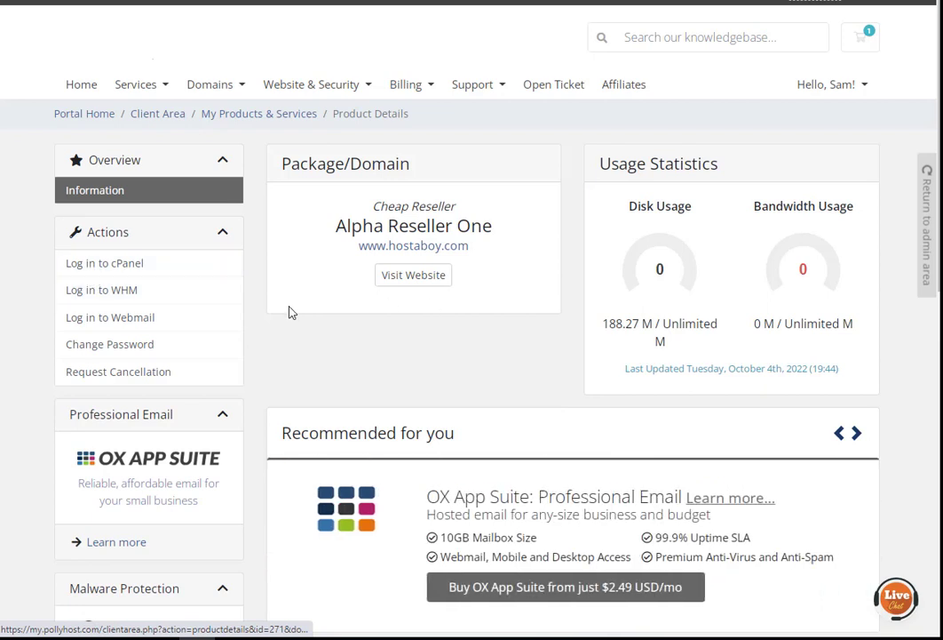
- Log in to cPanel for the hostaboy service, then open a new browser tab
click(96, 265)
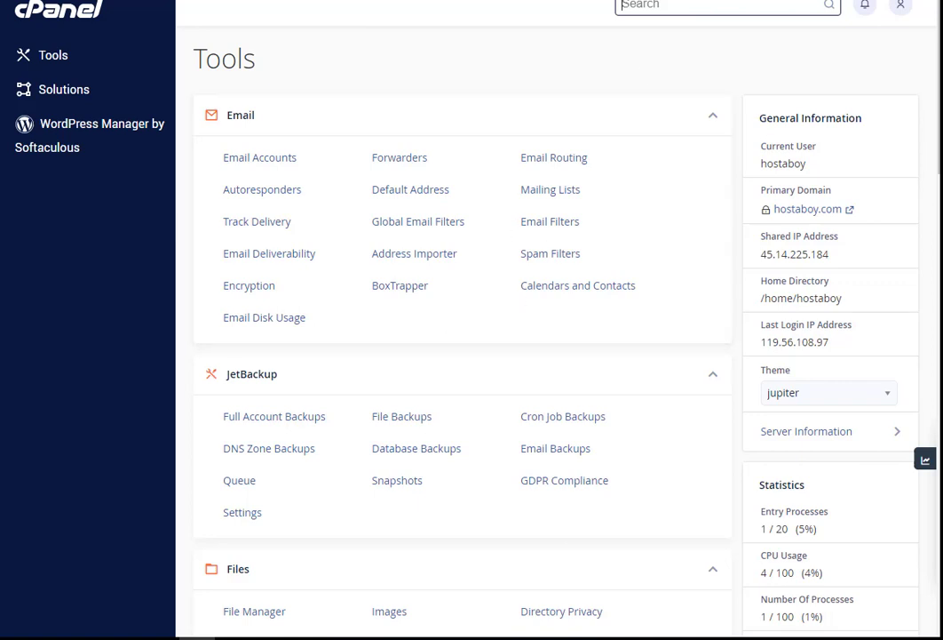
key(ctrl+t)
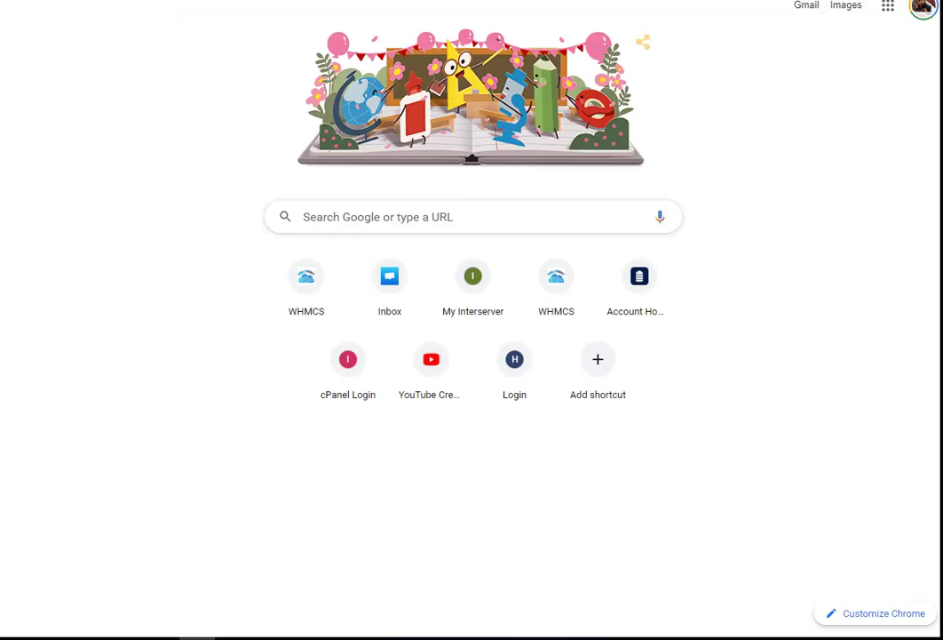
- Close the spare tab and get the address bar ready for a new address
key(ctrl+w)
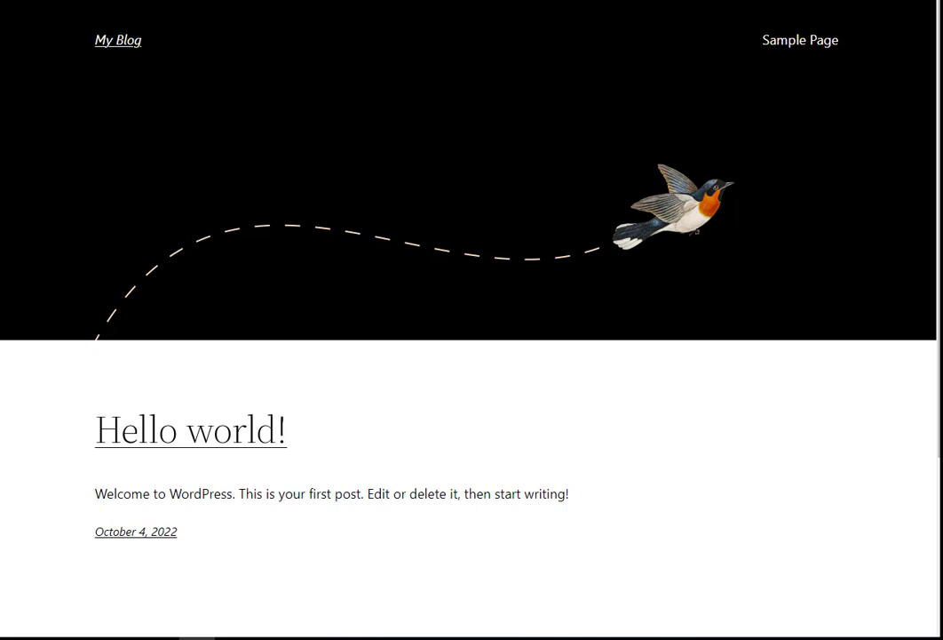
key(ctrl+l)
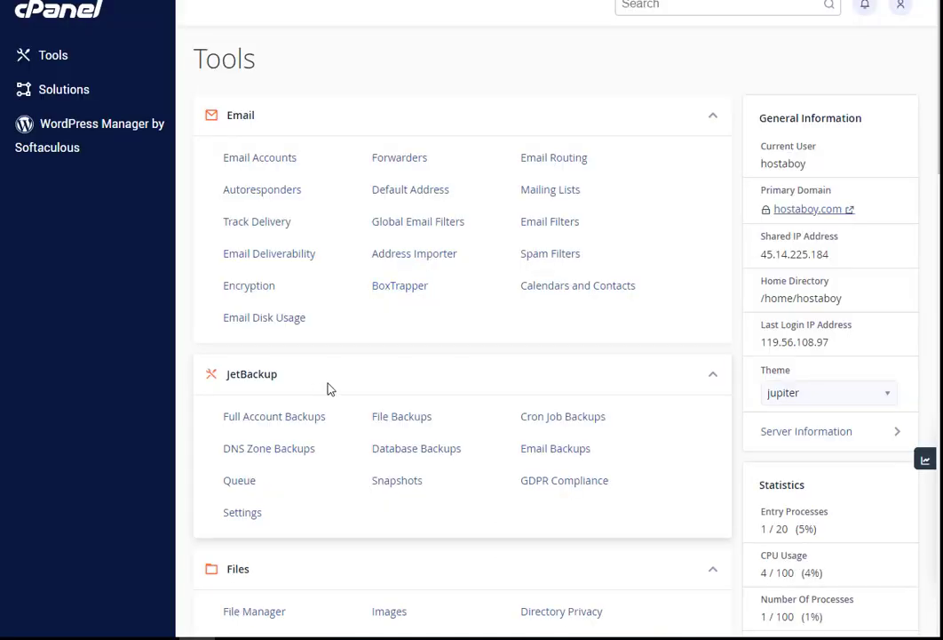
scroll(326, 386, down, 4)
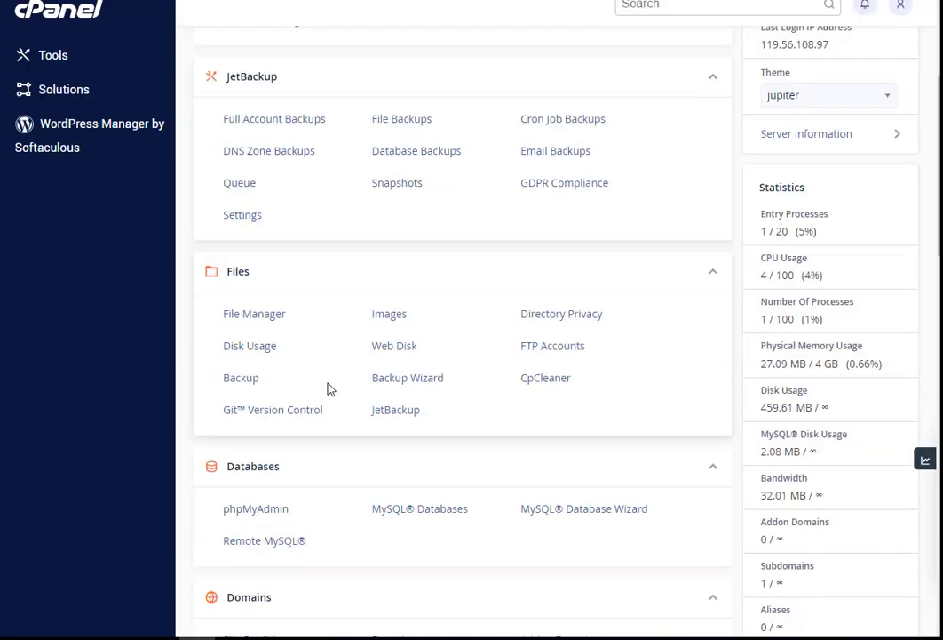
scroll(414, 431, down, 2)
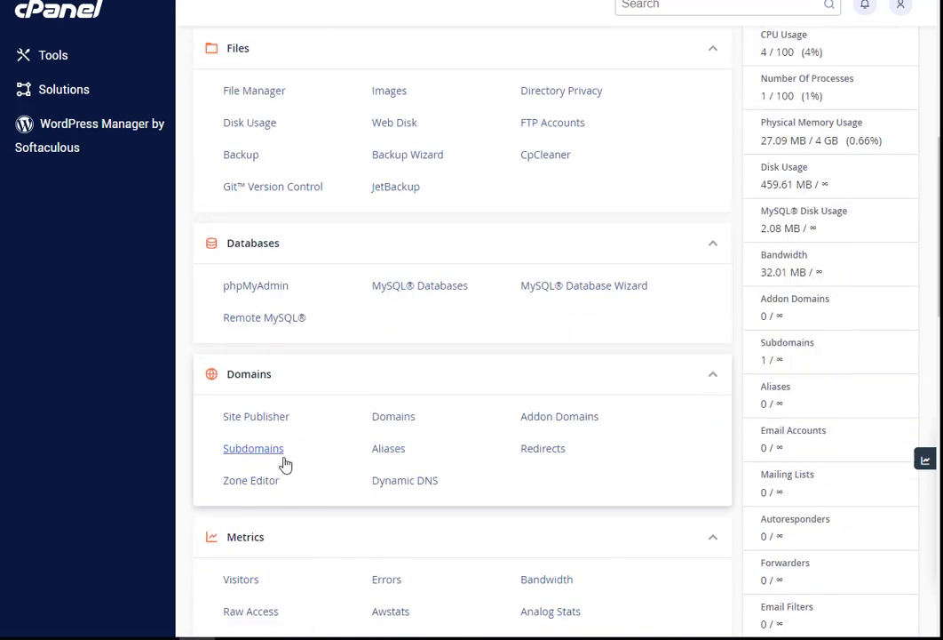
click(247, 455)
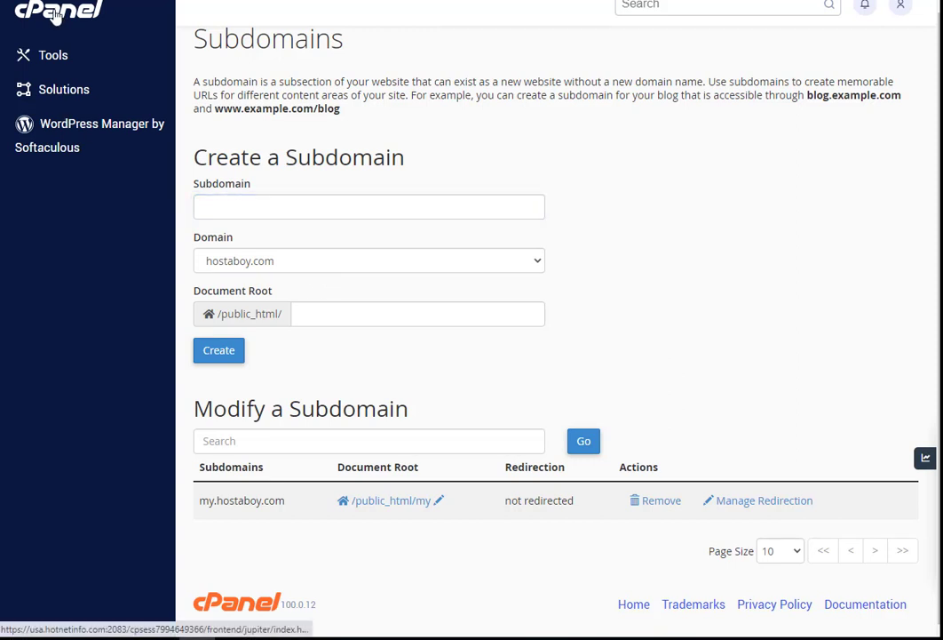
click(55, 16)
scroll(343, 194, down, 3)
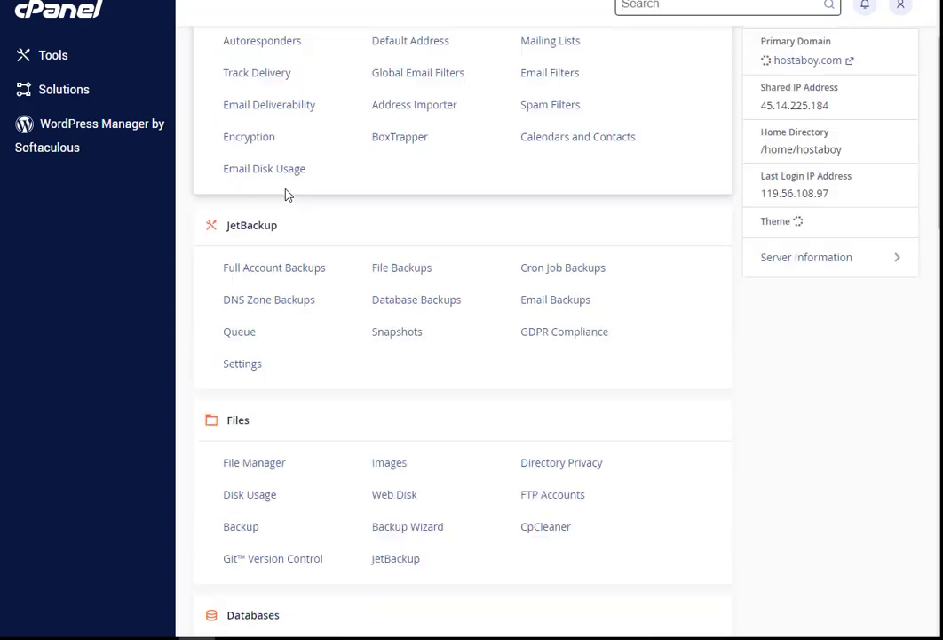
- Open File Manager and browse into the public_html/my folder
click(261, 462)
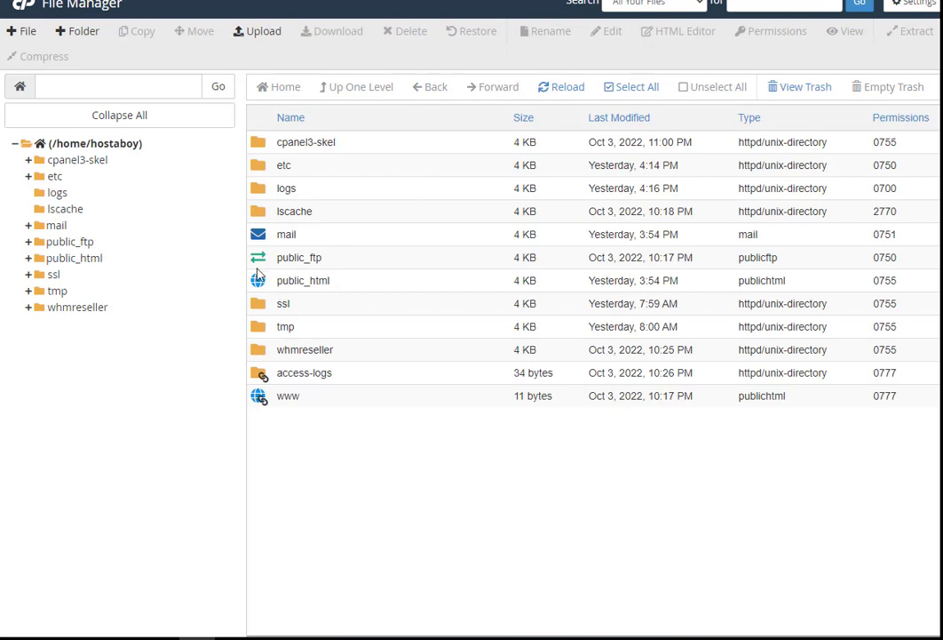
double_click(258, 282)
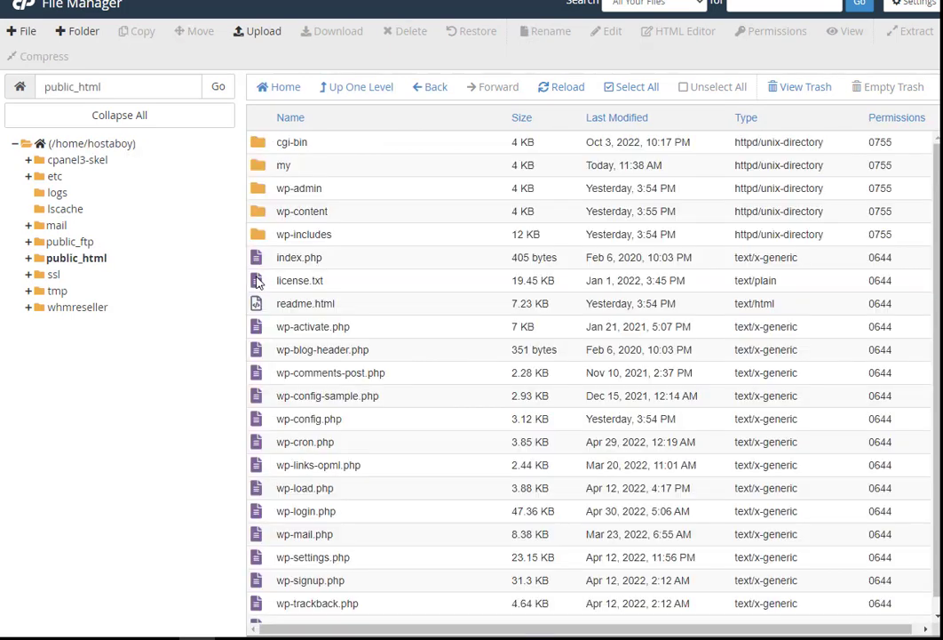
double_click(258, 167)
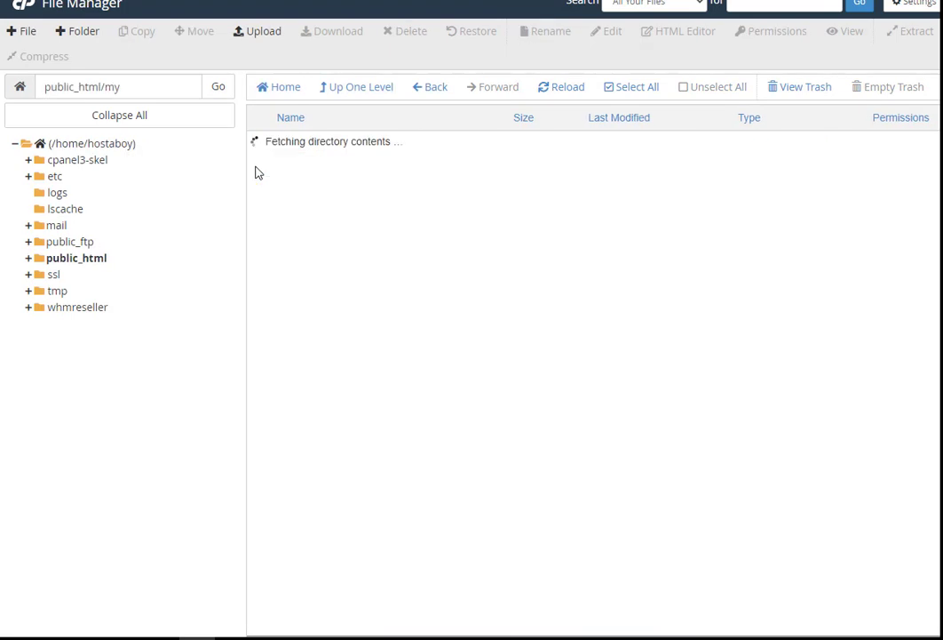
scroll(412, 540, down, 6)
scroll(412, 540, up, 6)
scroll(411, 540, down, 3)
scroll(411, 540, up, 3)
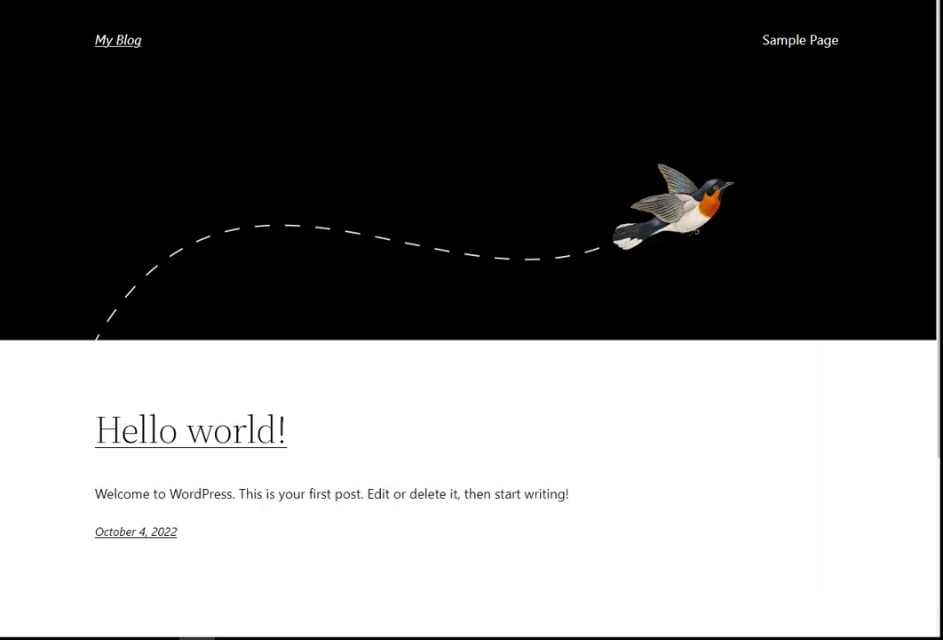
text(https://my.hostaboy.com/int)
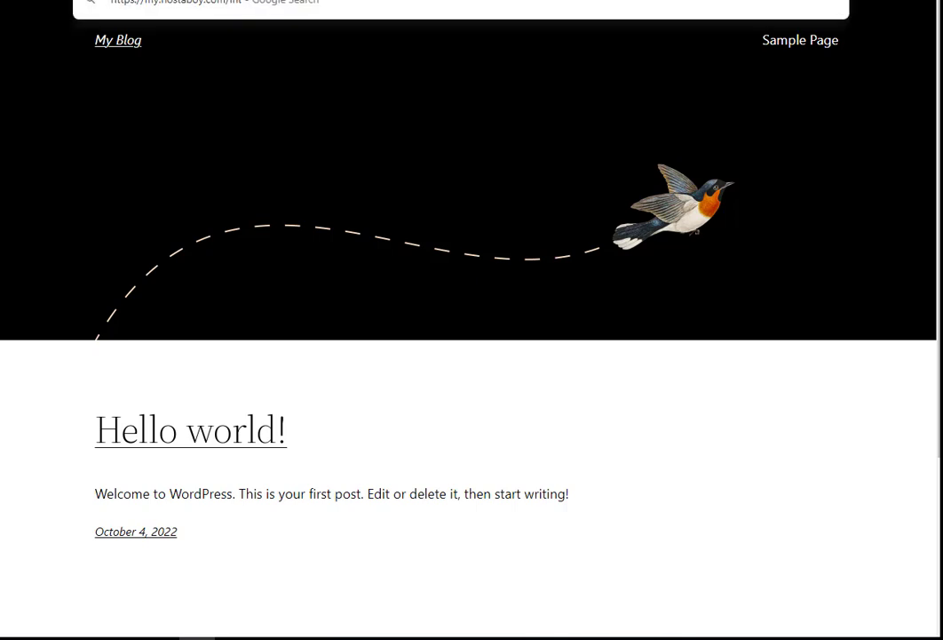
key(BackSpace)
text(stall)
key(Return)
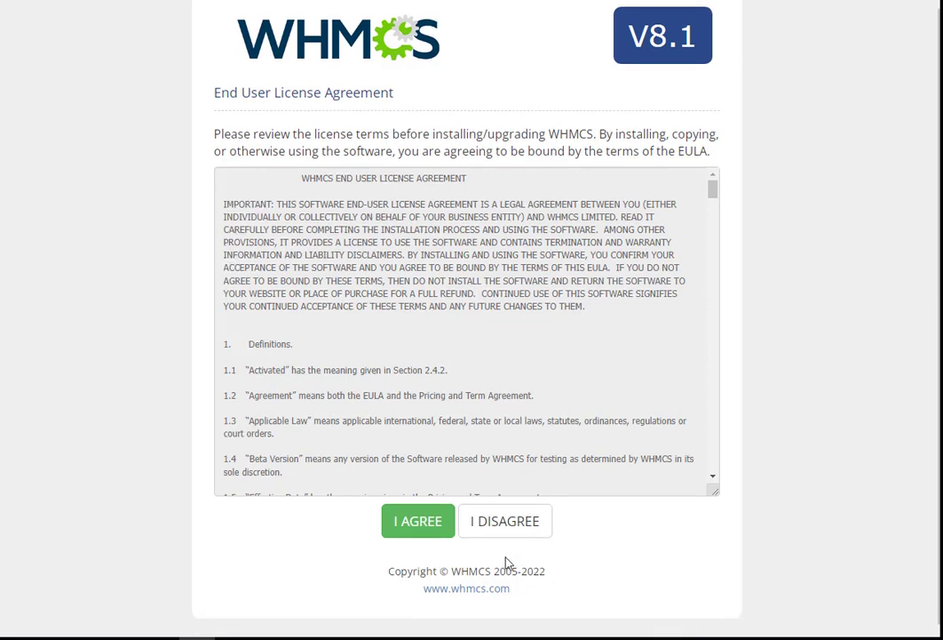
- Accept the WHMCS licence agreement and view the detailed system requirements results
click(408, 527)
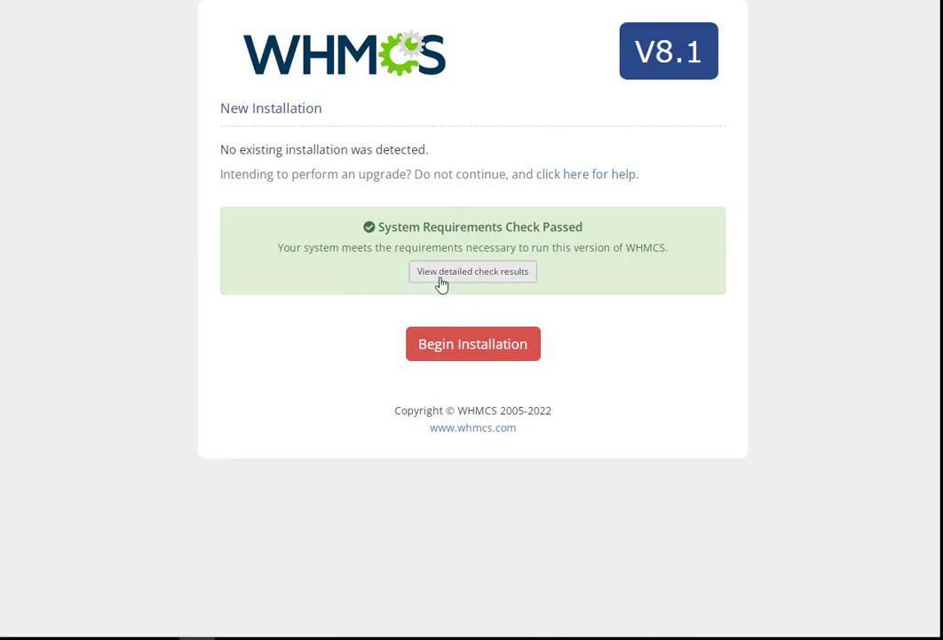
click(444, 274)
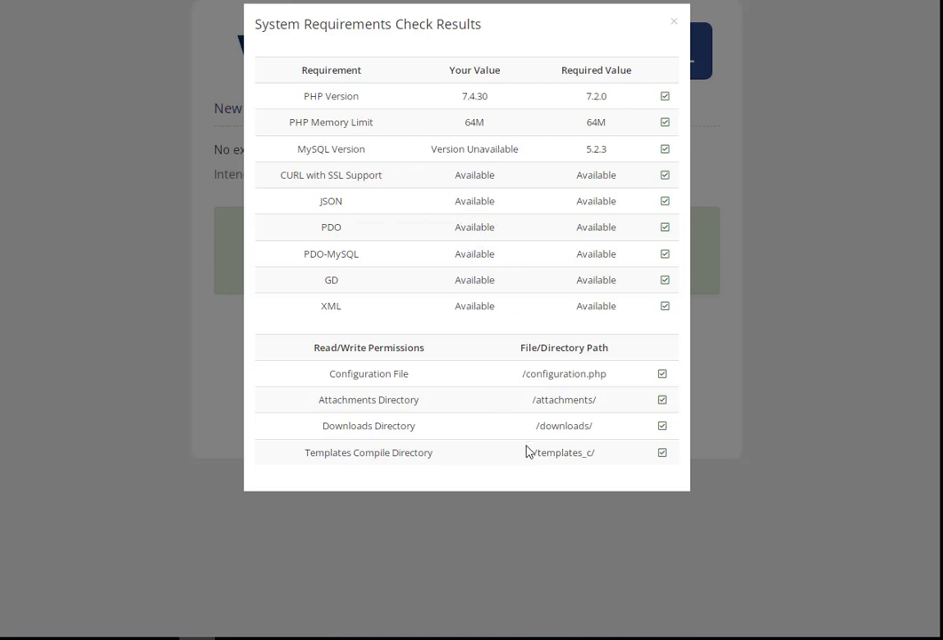
- Dismiss the requirements check results and begin the installation, then check the Database Host and Port fields
click(152, 437)
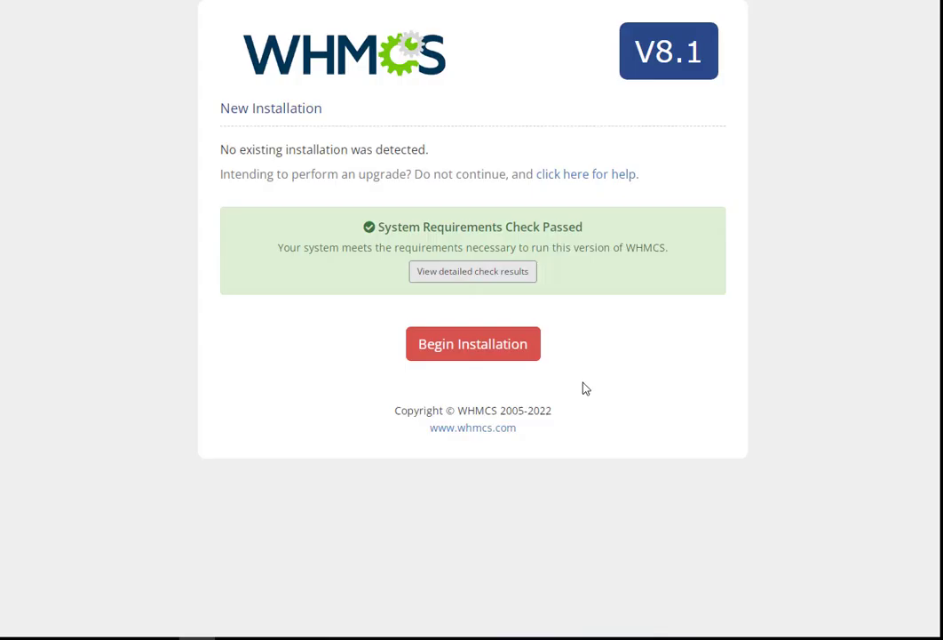
click(472, 349)
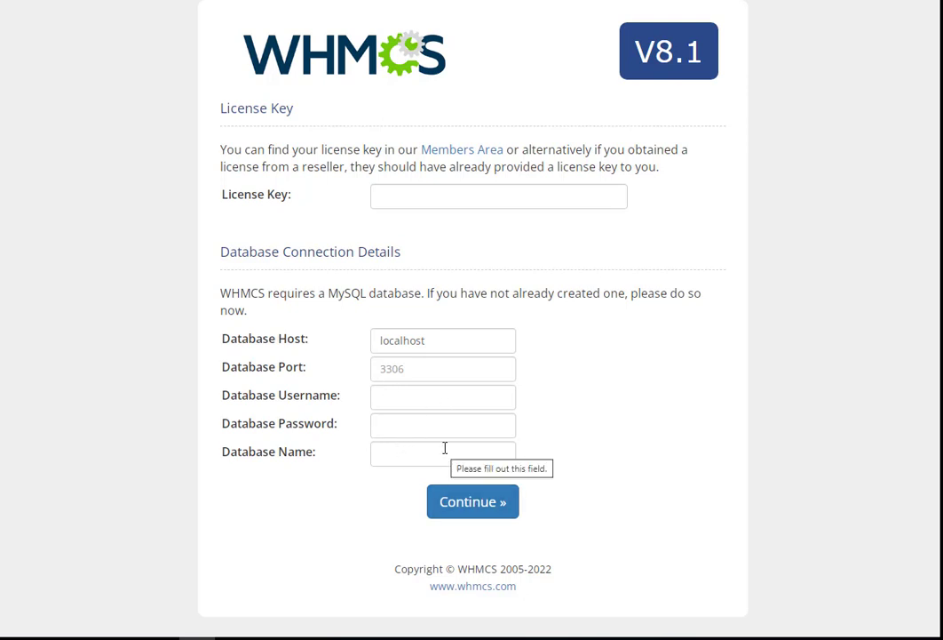
click(430, 340)
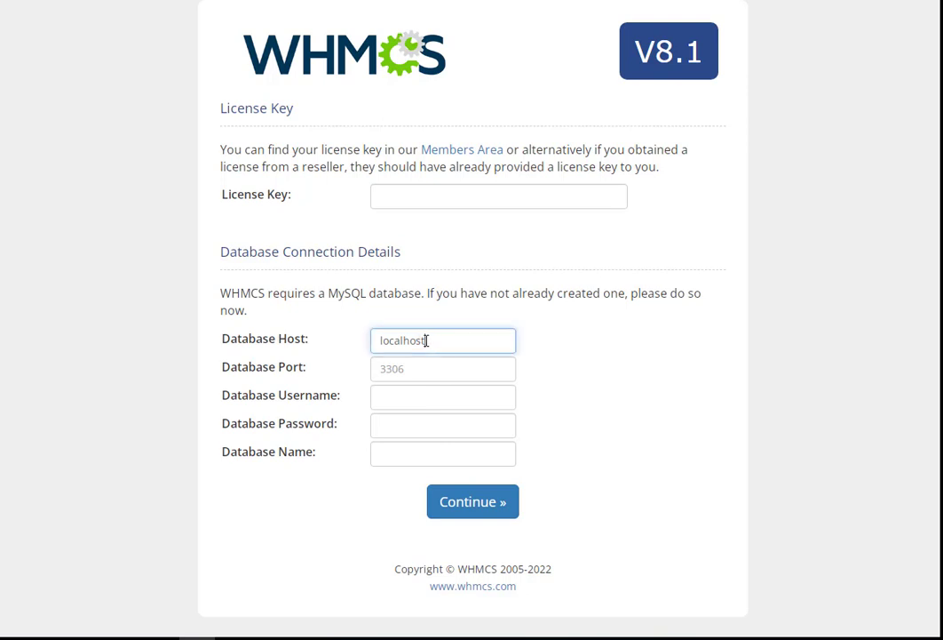
click(427, 368)
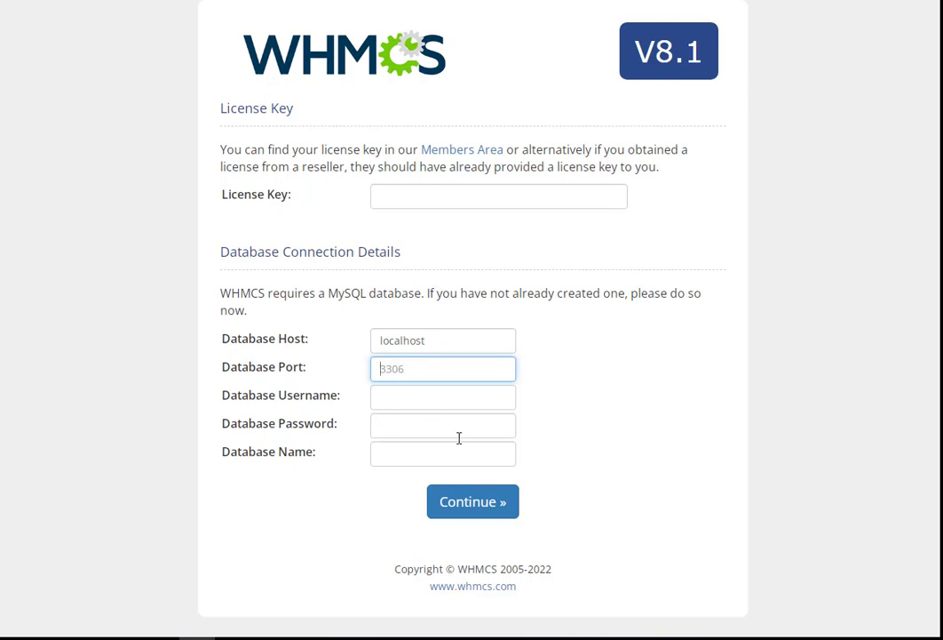
click(636, 429)
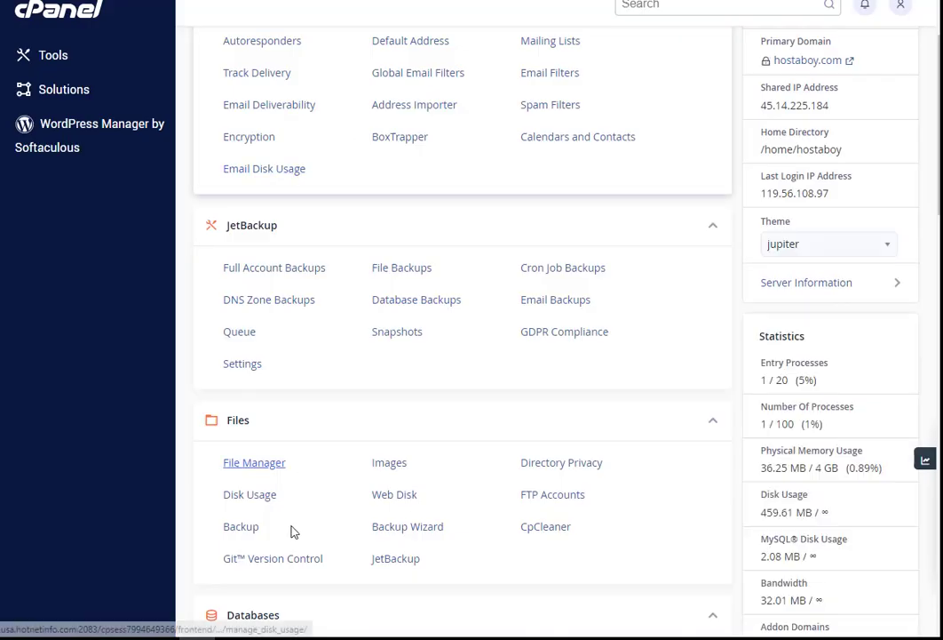
- Create a new MySQL database with the MySQL Database Wizard
scroll(360, 498, up, 2)
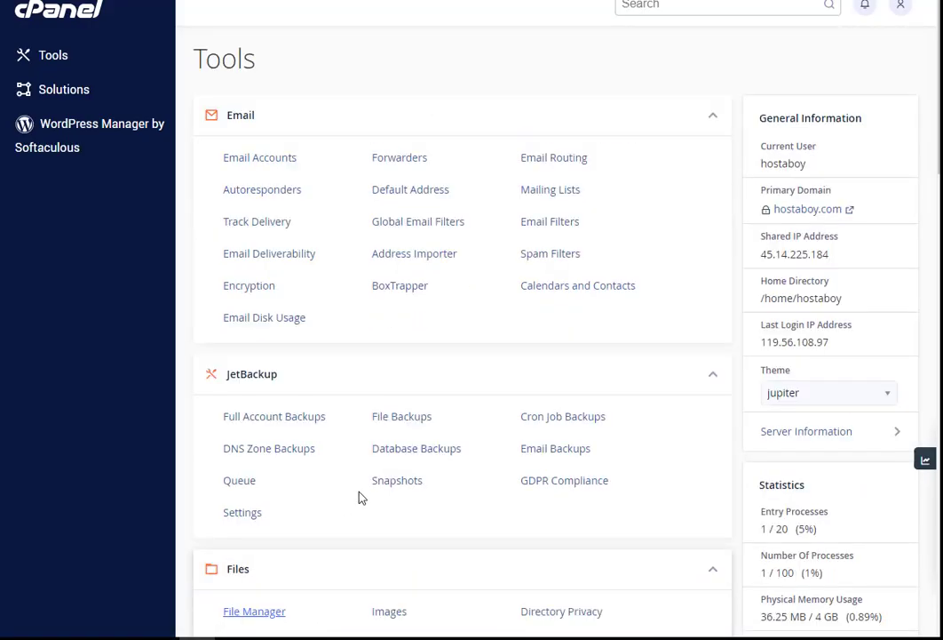
scroll(360, 497, down, 2)
scroll(351, 491, down, 1)
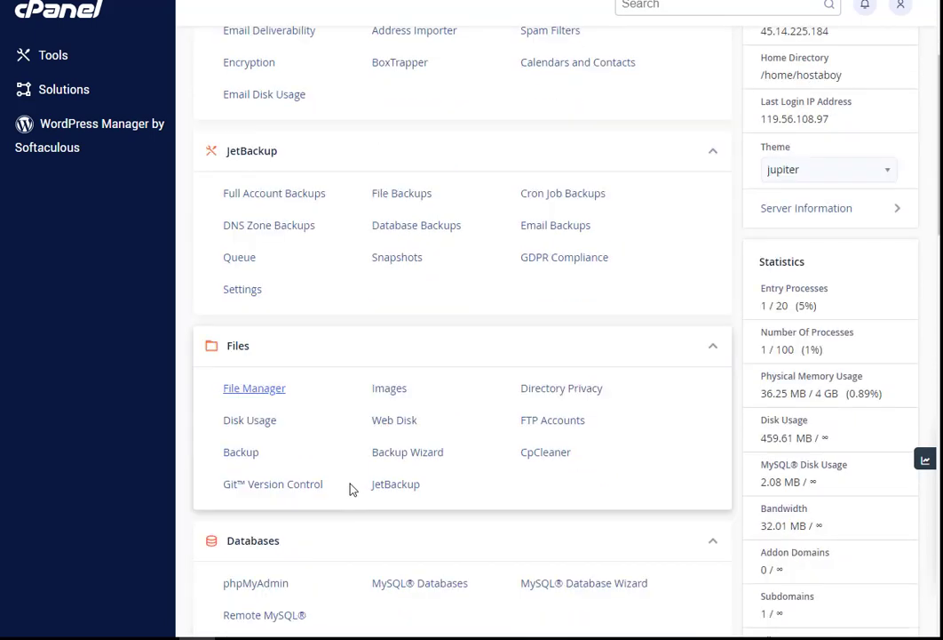
scroll(293, 431, down, 3)
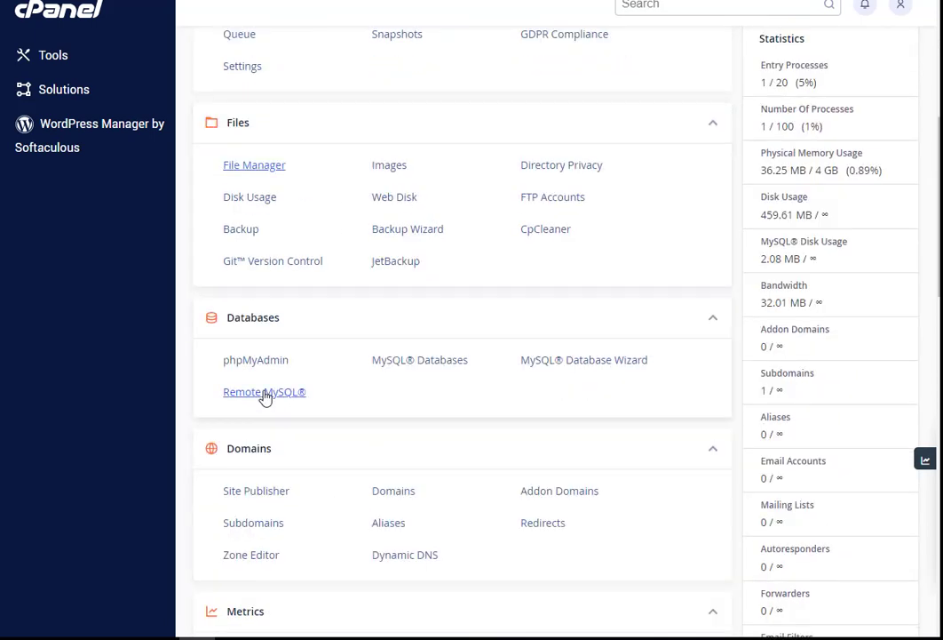
click(535, 364)
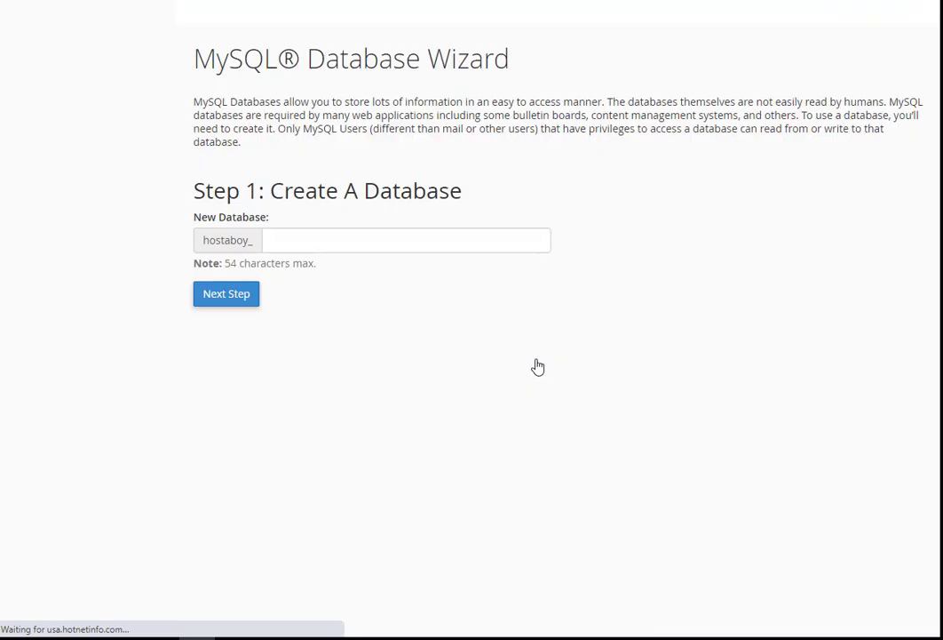
click(305, 244)
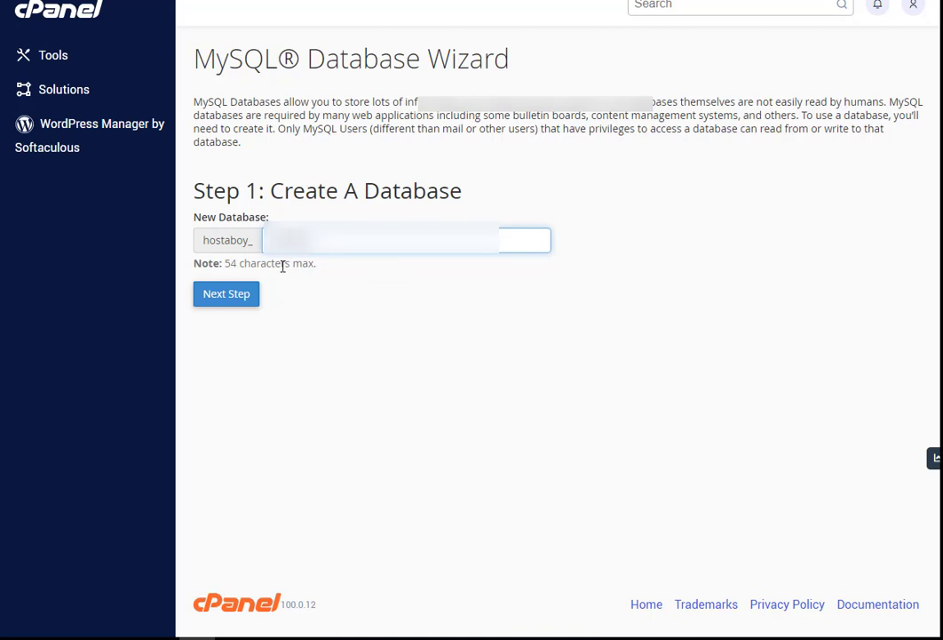
click(229, 298)
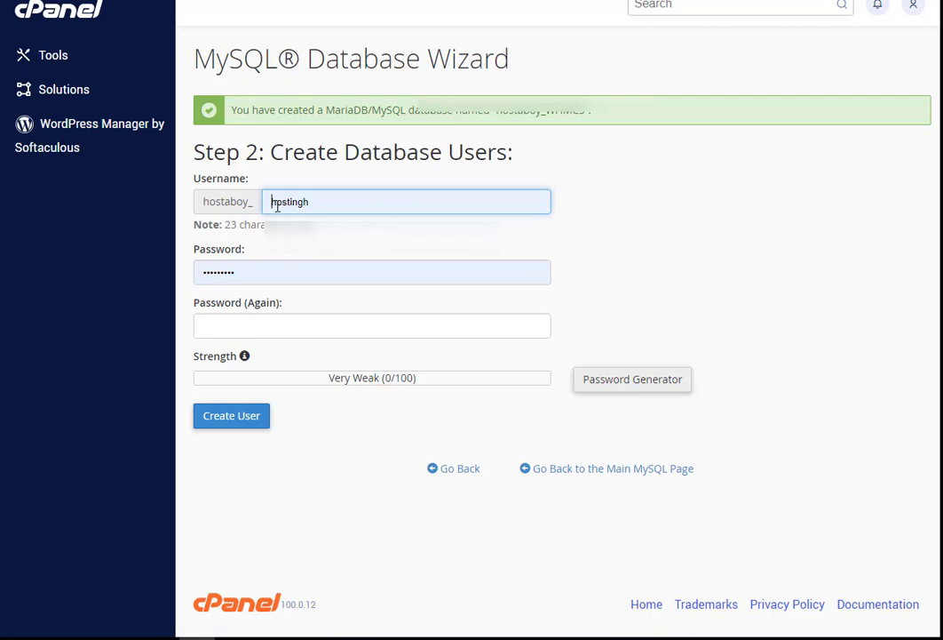
- Fill in the database username and give it a very strong generated password
click(272, 201)
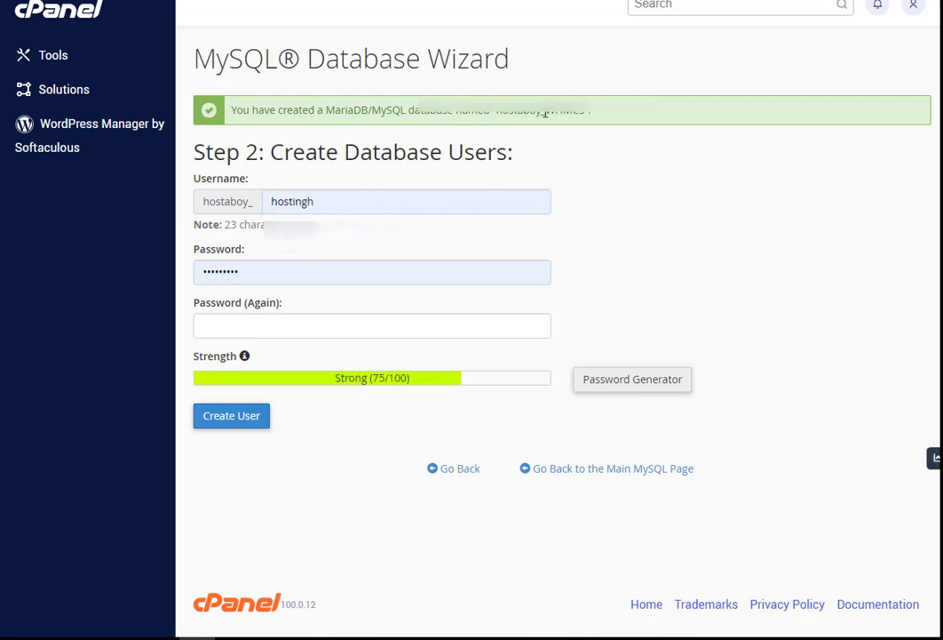
drag(545, 111, 584, 124)
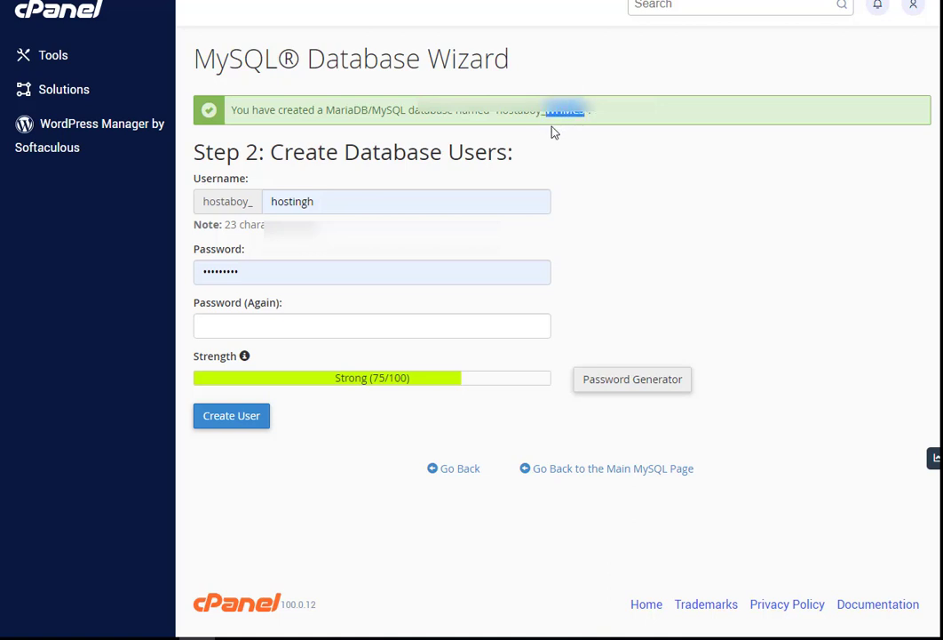
click(293, 201)
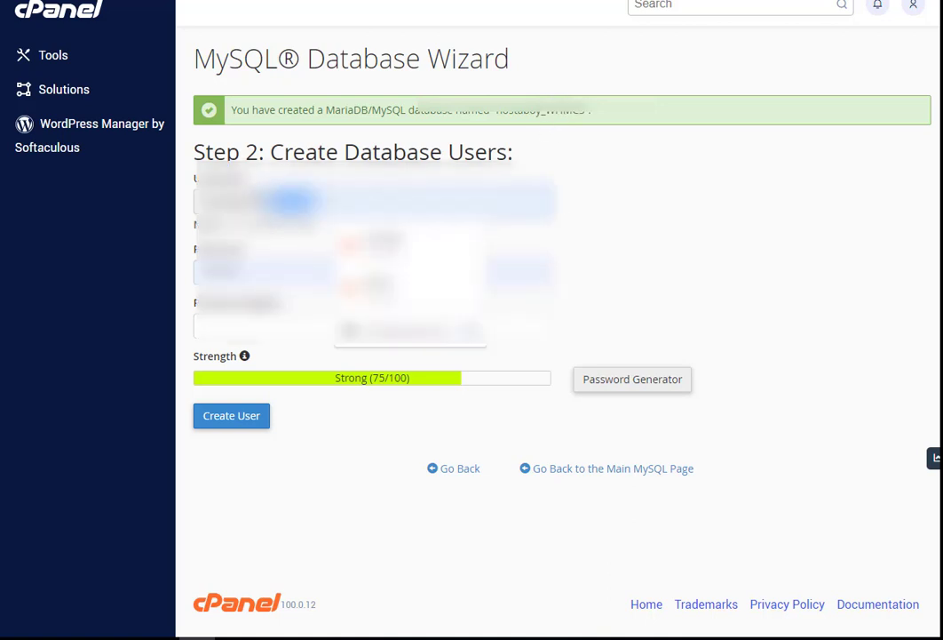
key(Down)
key(Return)
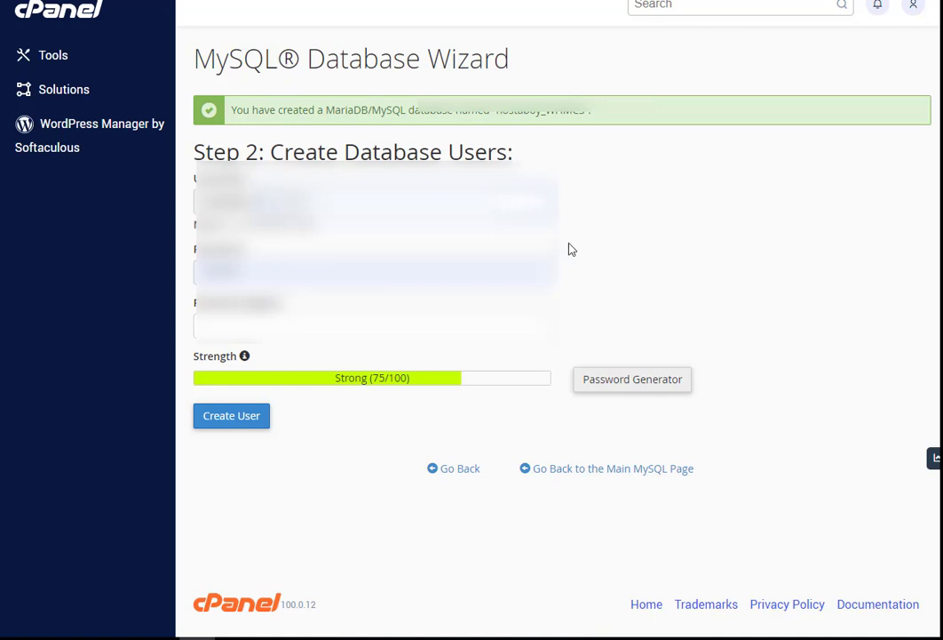
click(623, 388)
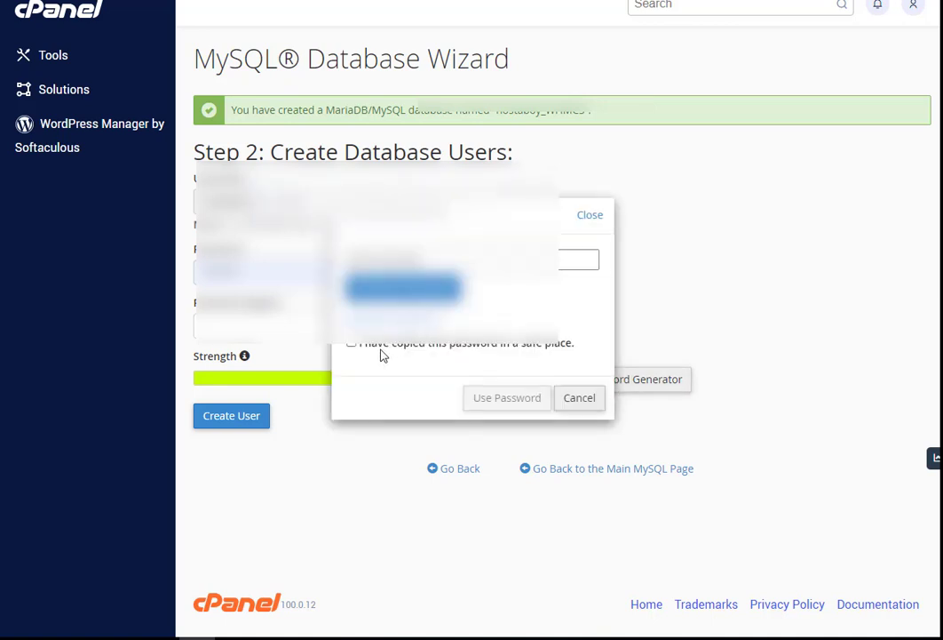
click(354, 345)
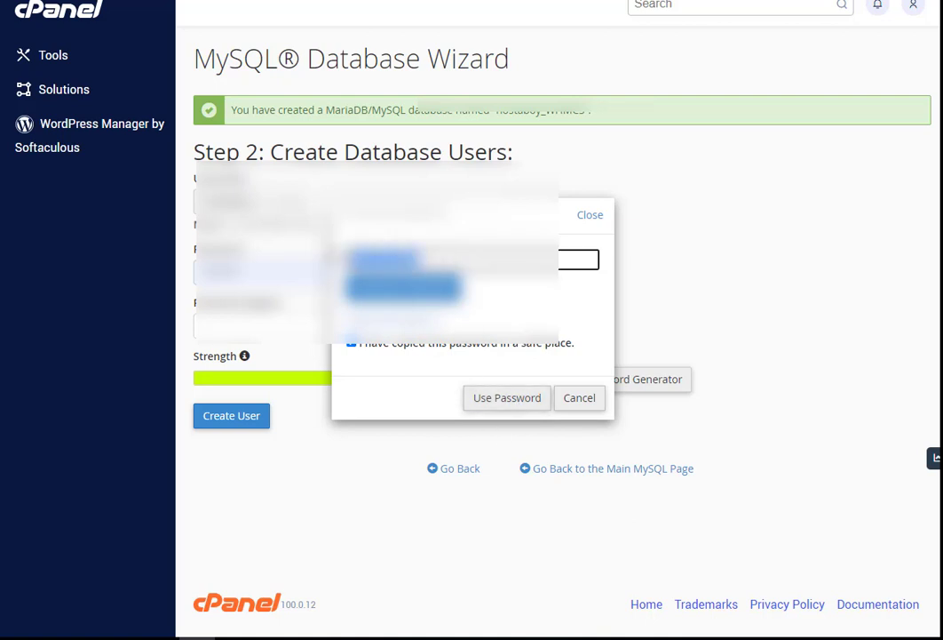
click(484, 404)
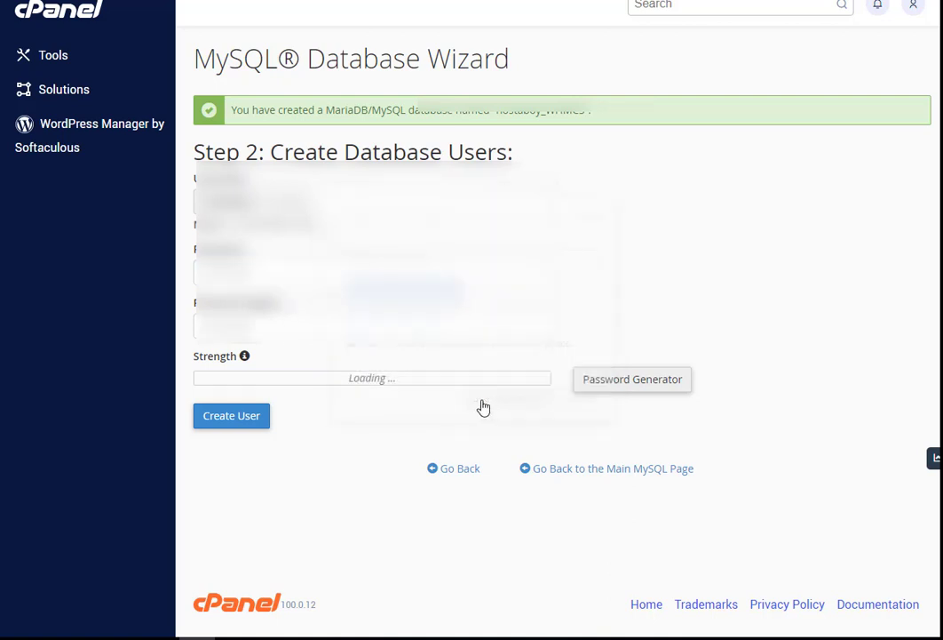
- Create the database user and add it to the database with All Privileges
click(229, 417)
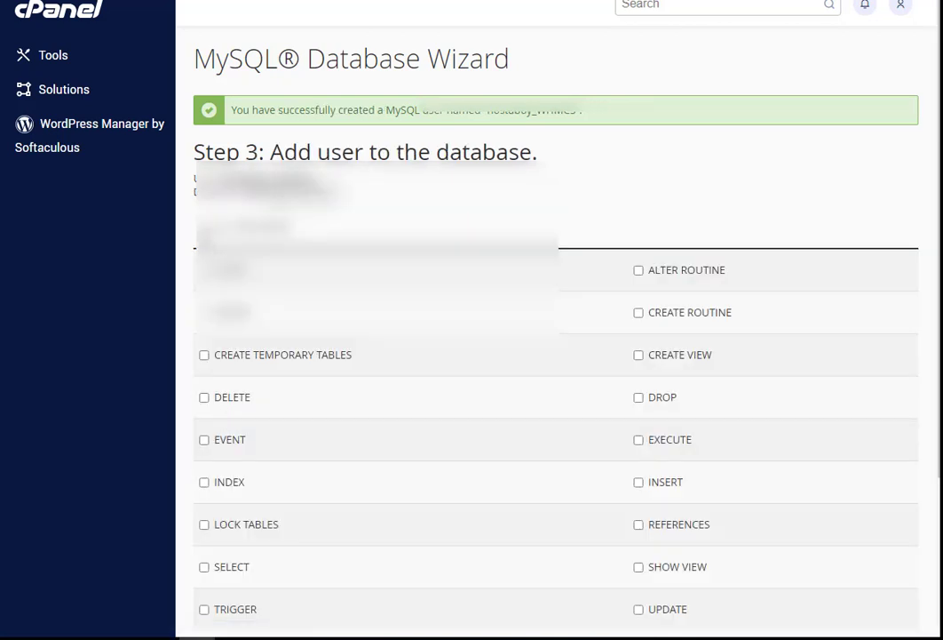
click(204, 226)
scroll(364, 323, down, 2)
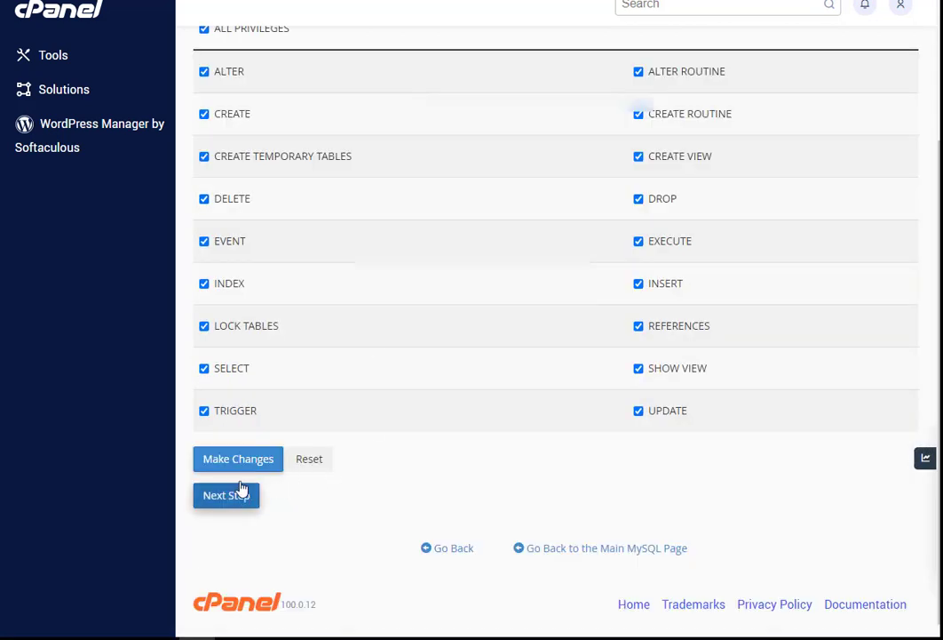
scroll(513, 373, up, 2)
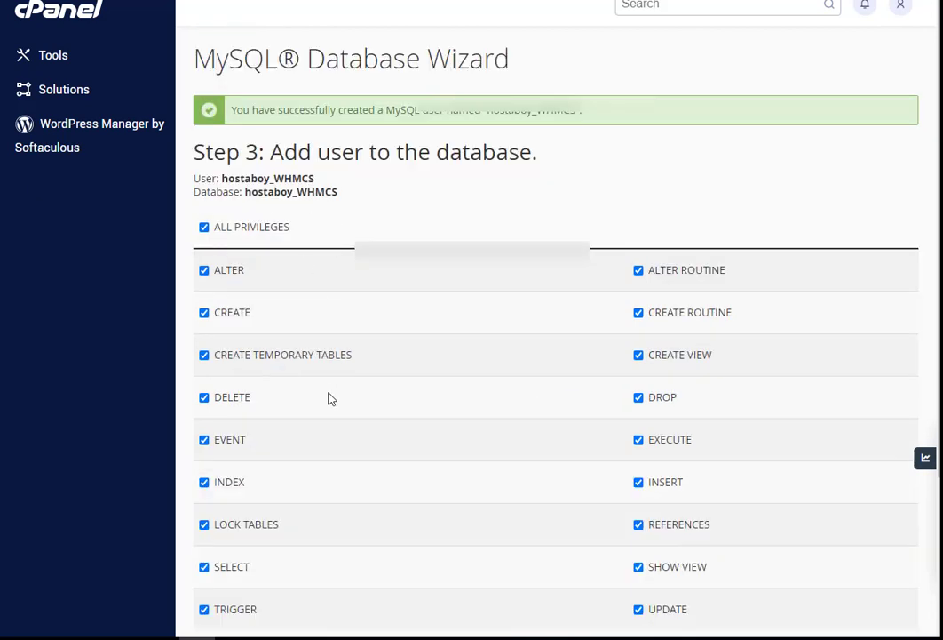
scroll(359, 399, down, 2)
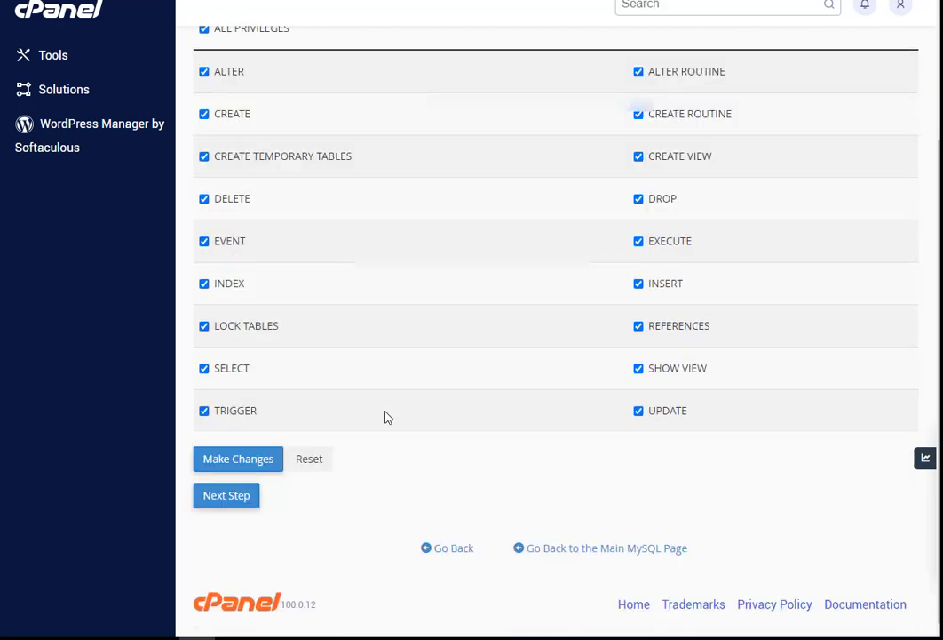
click(227, 507)
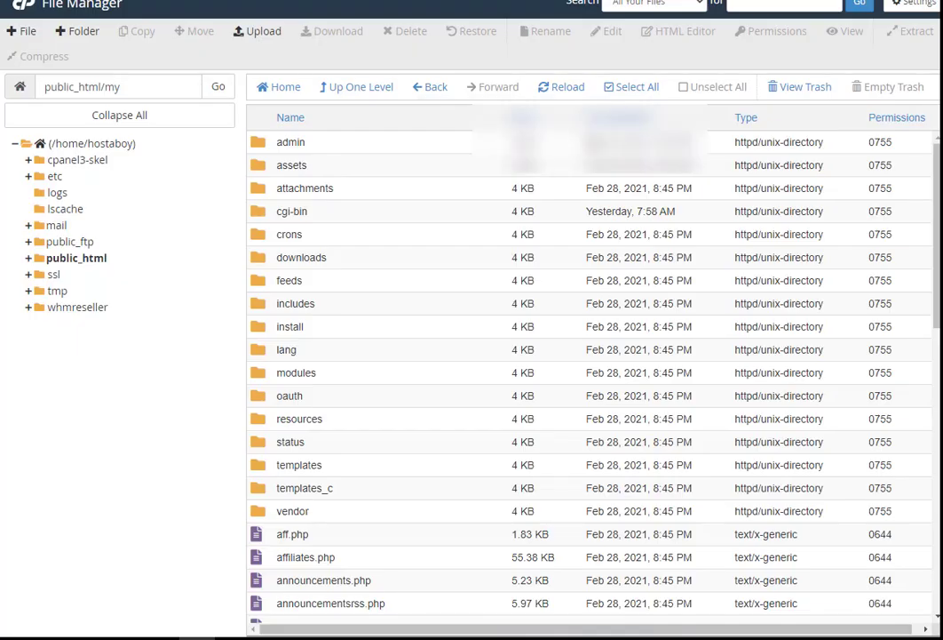
scroll(403, 324, down, 3)
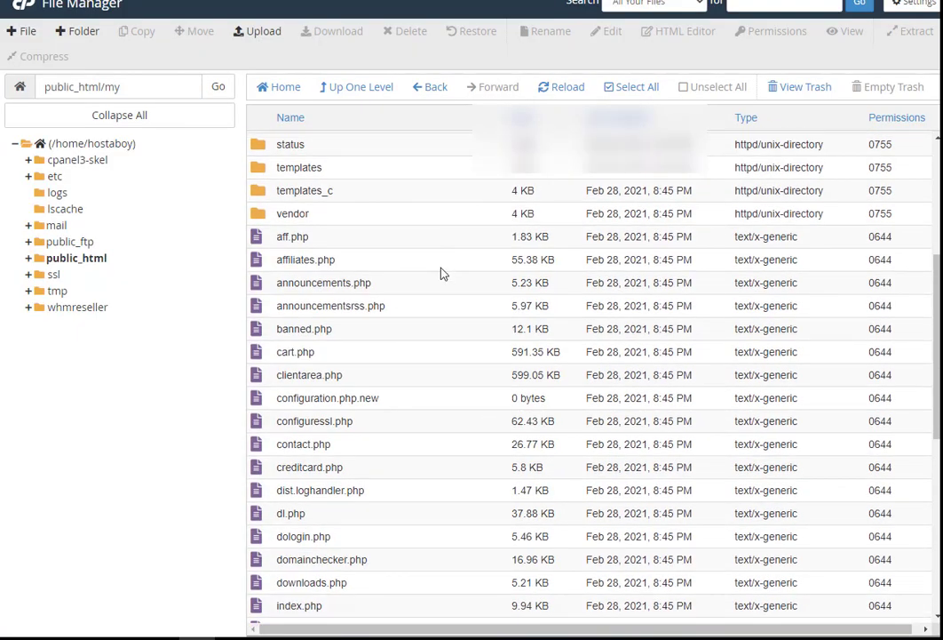
scroll(443, 276, down, 1)
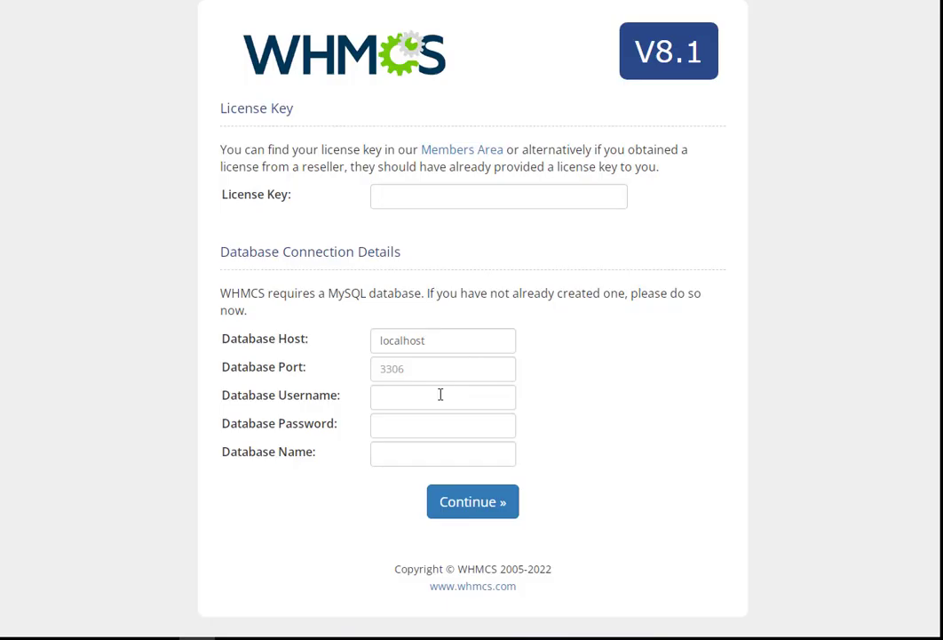
- Paste the database password, then copy the database name from cPanel into Database Username
click(440, 395)
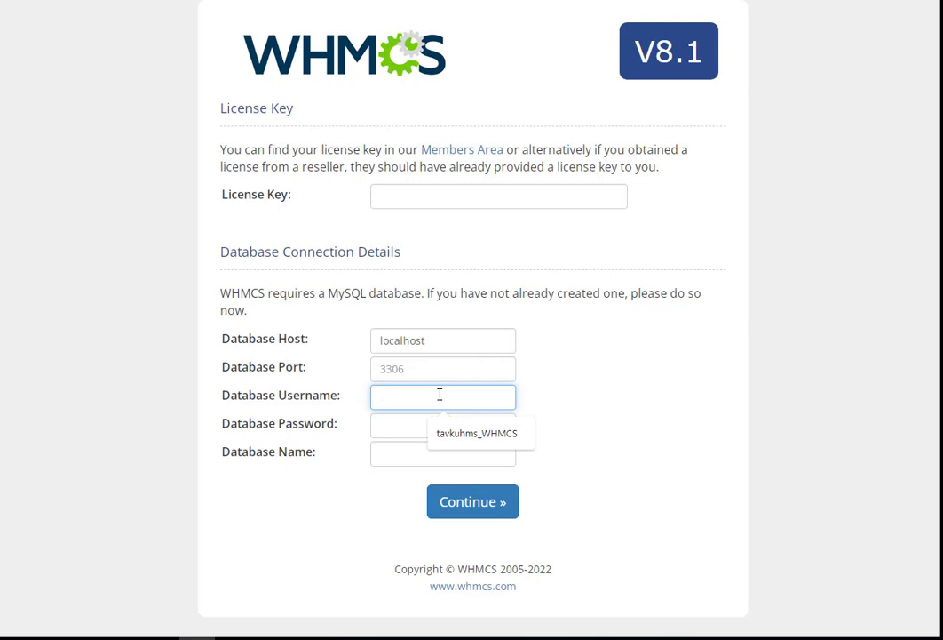
click(394, 428)
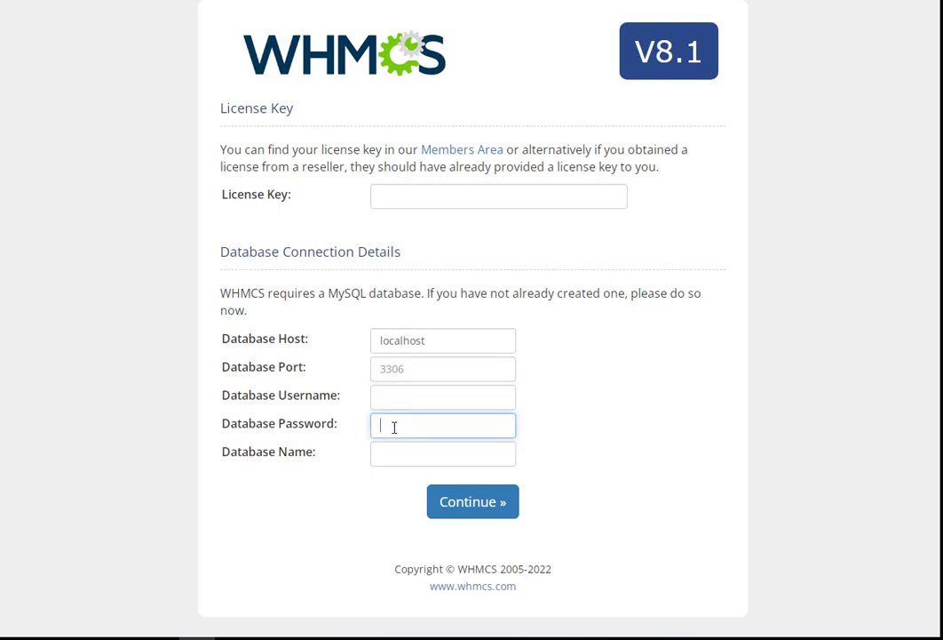
key(ctrl+v)
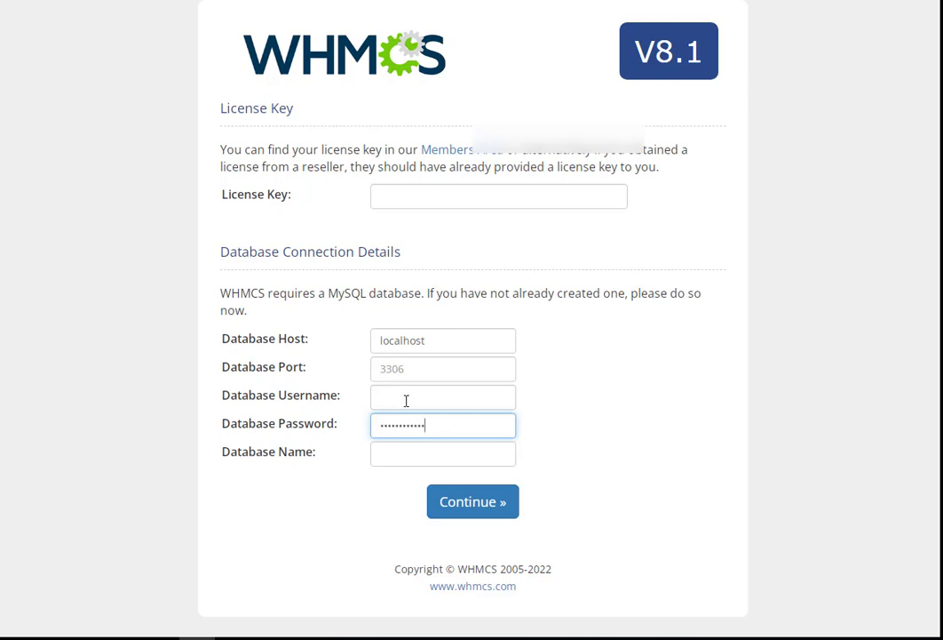
click(406, 400)
key(ctrl+Tab)
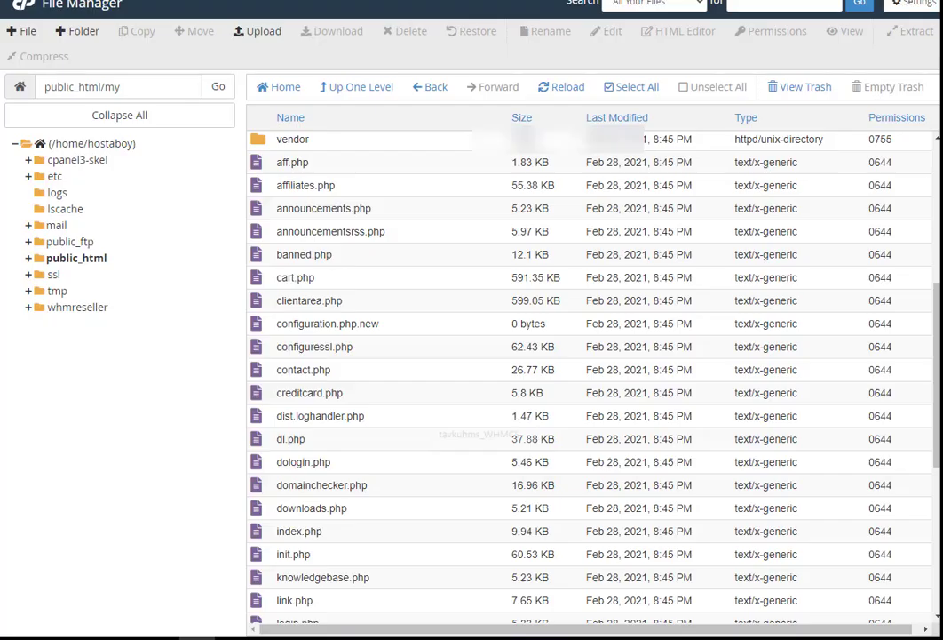
key(ctrl+Tab)
drag(493, 142, 583, 156)
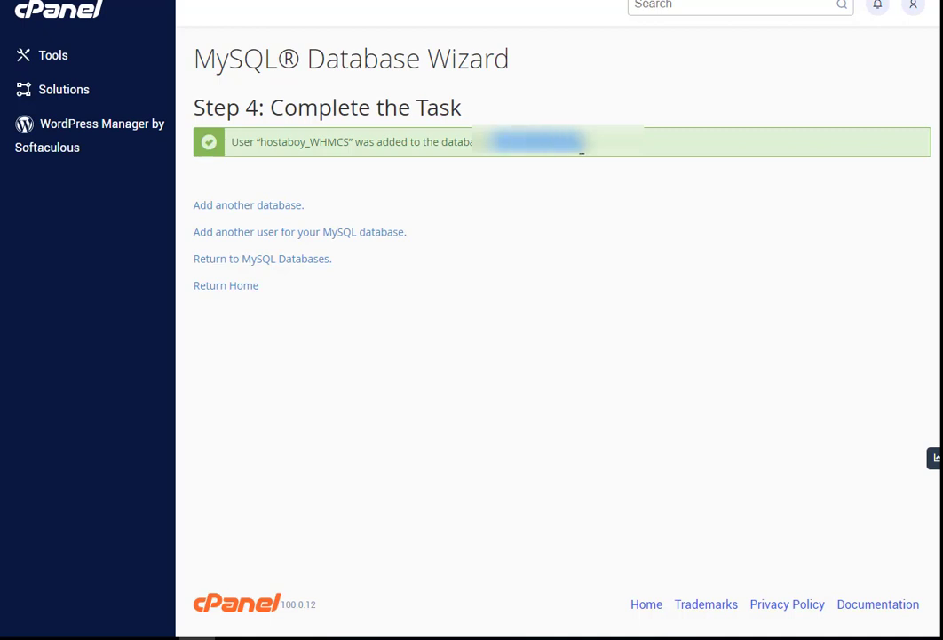
key(ctrl+shift+Tab)
key(ctrl+shift+Tab)
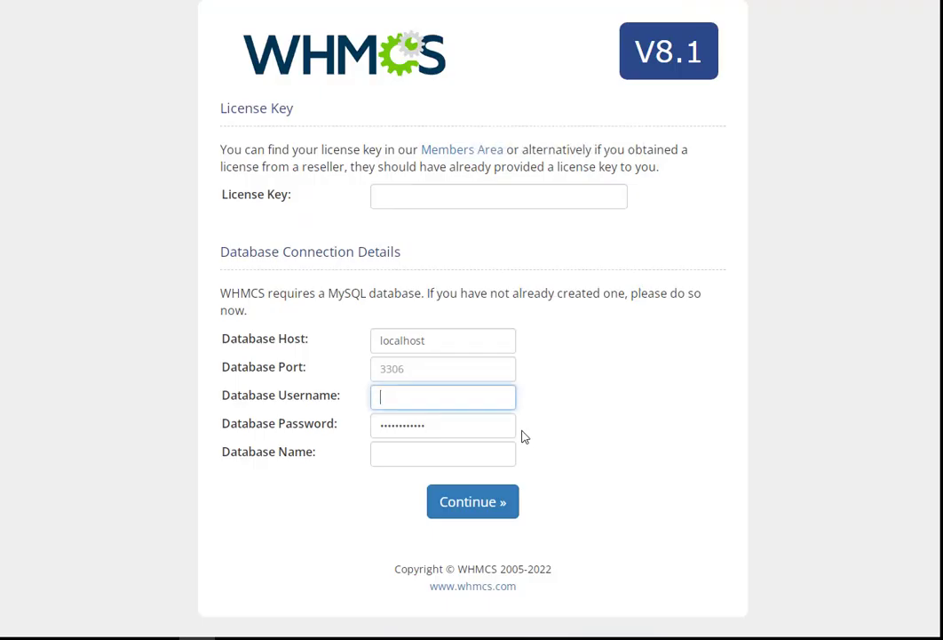
right_click(392, 394)
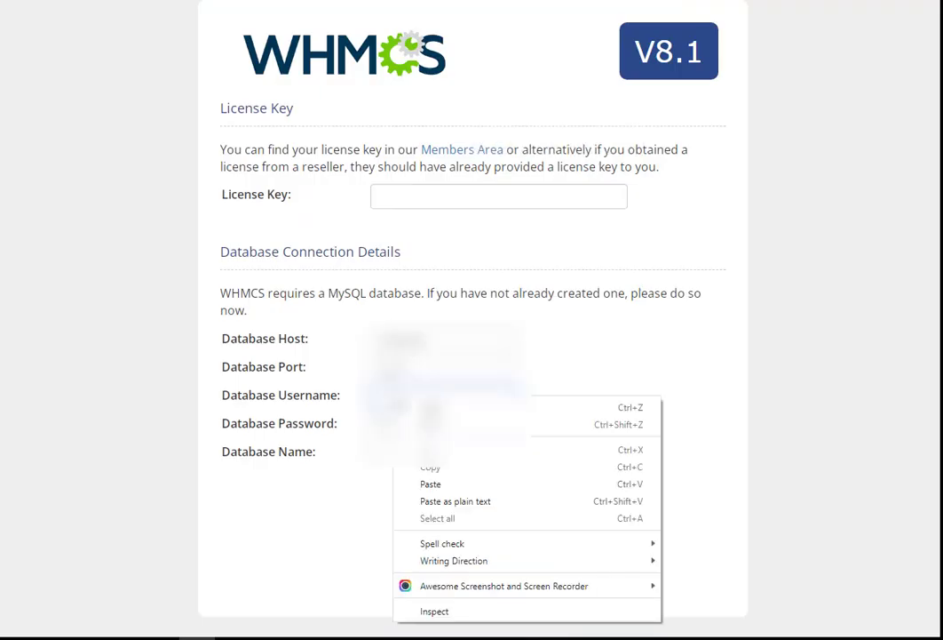
click(459, 486)
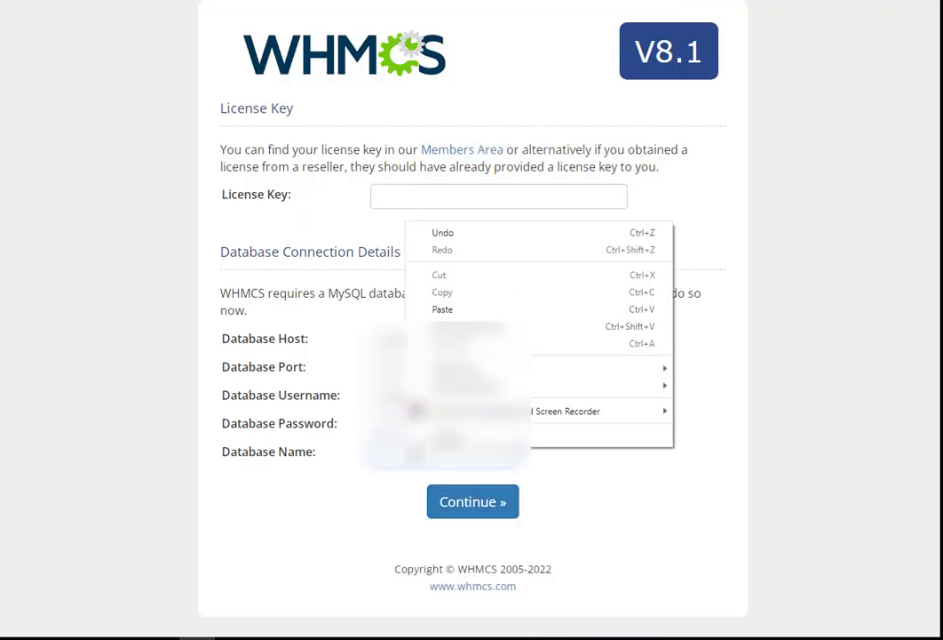
click(477, 309)
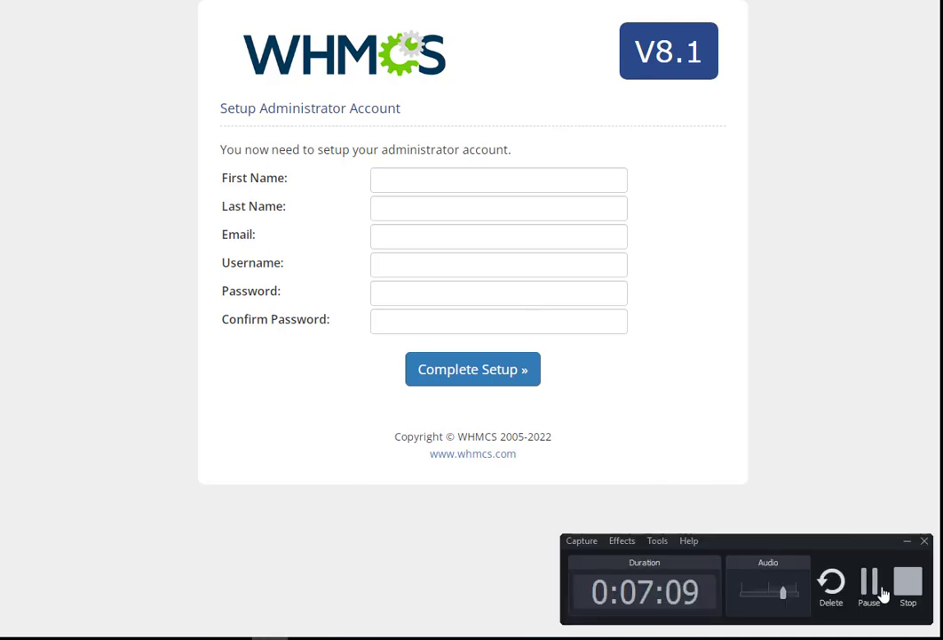
- Submit the administrator account form, decline Chrome's save-password offer, and review the Installation Completed page
click(864, 600)
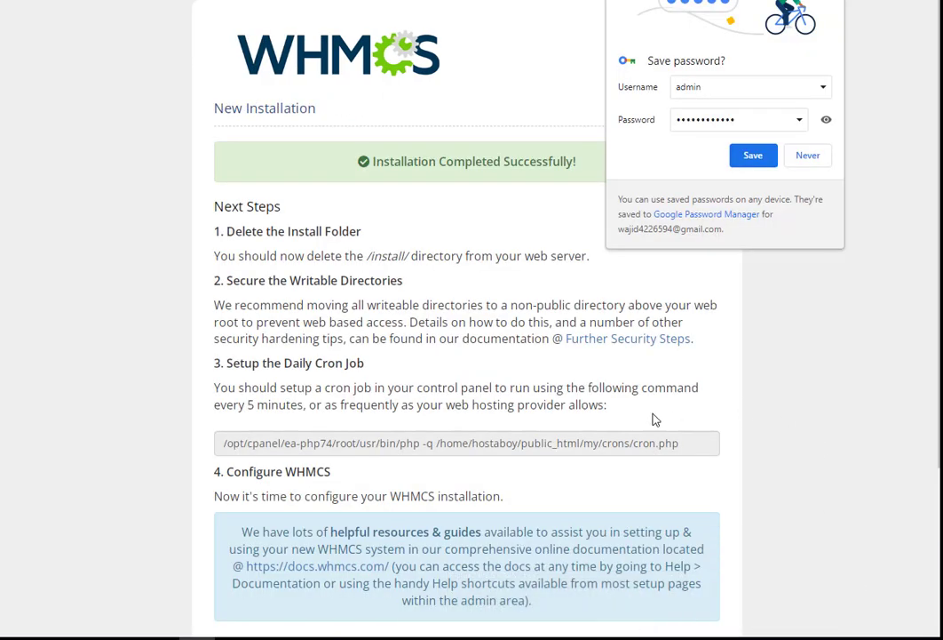
scroll(648, 417, down, 3)
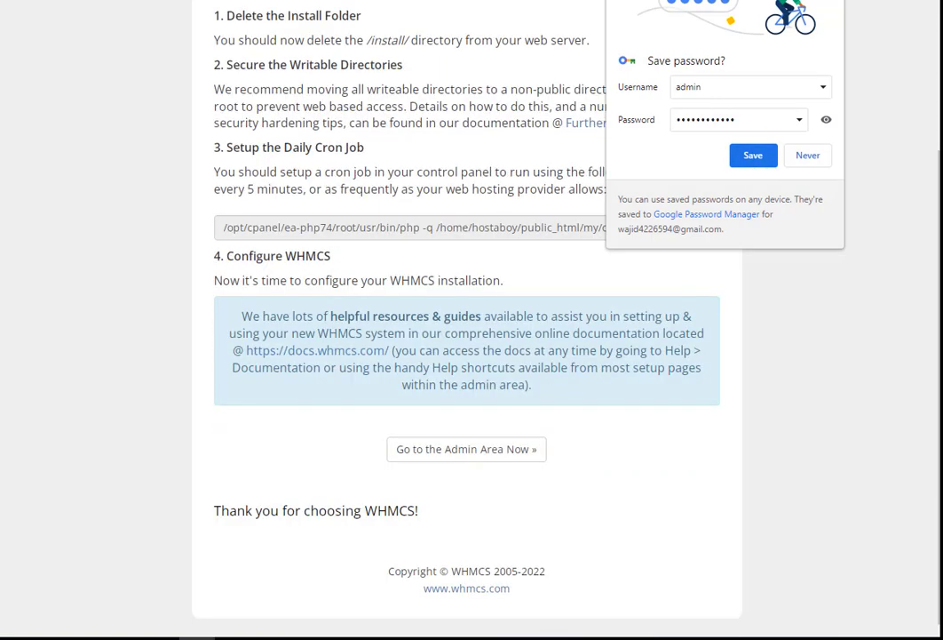
click(586, 326)
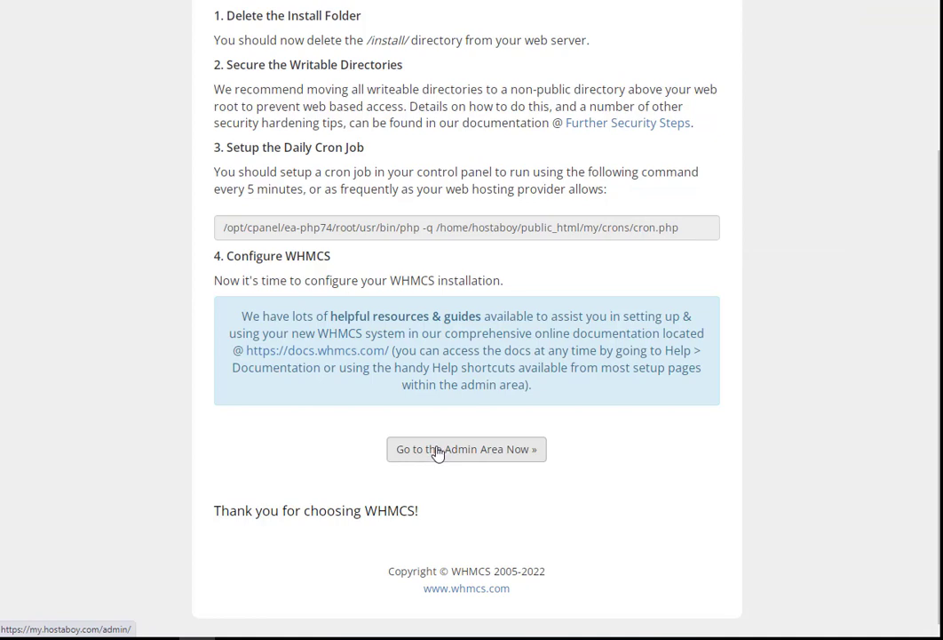
scroll(453, 415, up, 2)
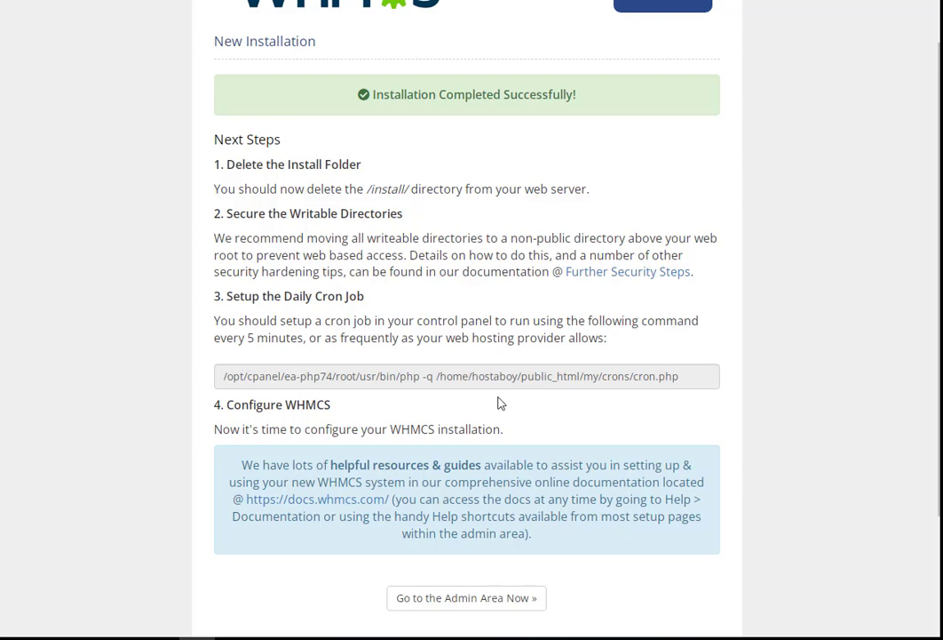
scroll(500, 400, down, 2)
- Open the WHMCS admin area, then delete the install folder from public_html/my in File Manager
click(451, 459)
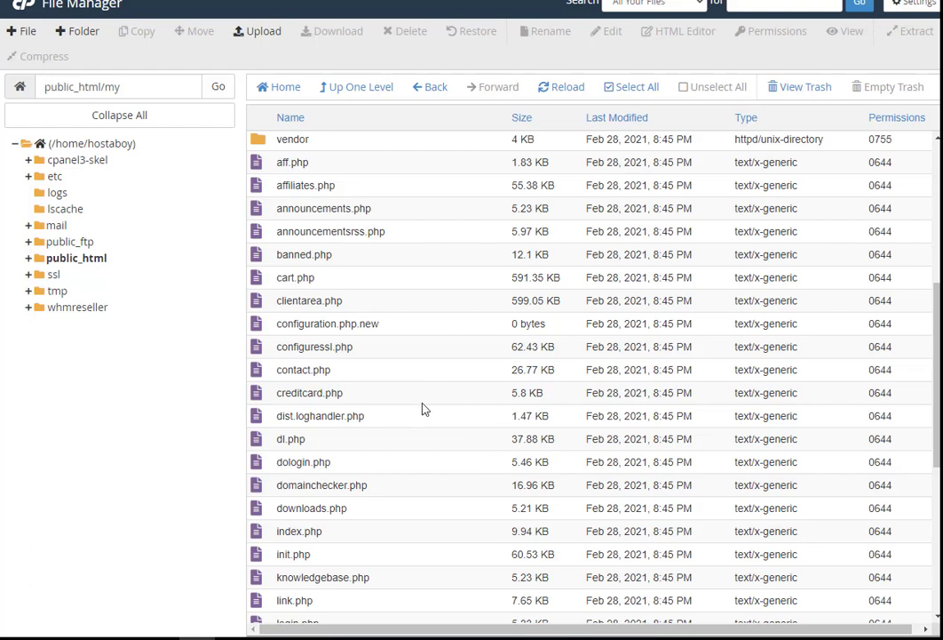
scroll(361, 322, down, 4)
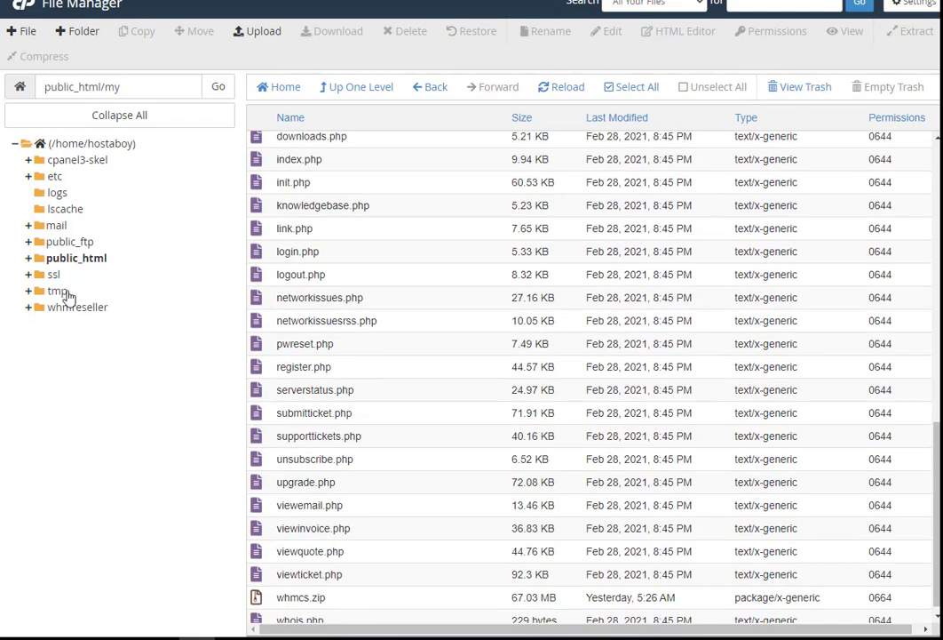
scroll(374, 399, down, 1)
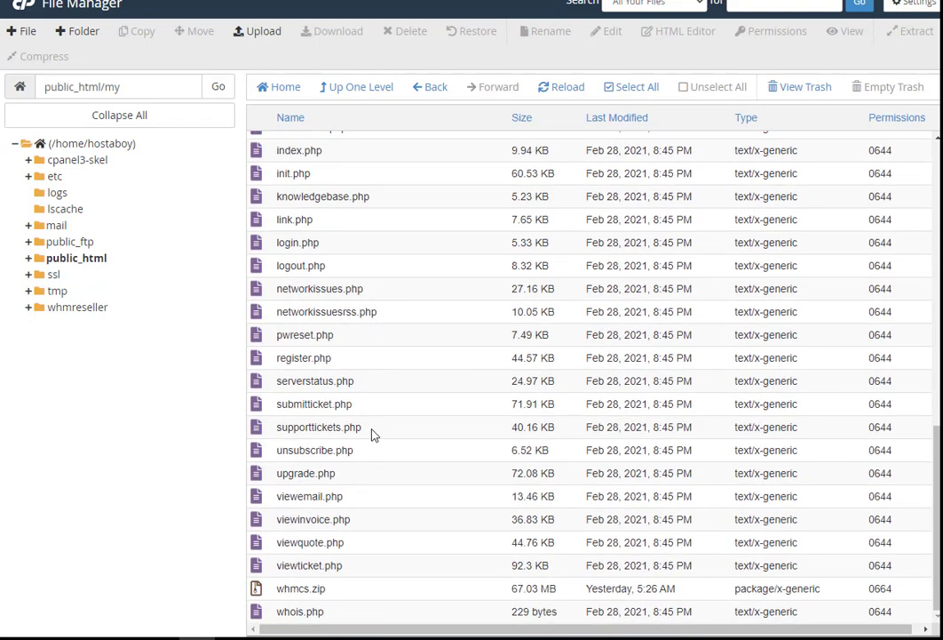
scroll(342, 496, up, 2)
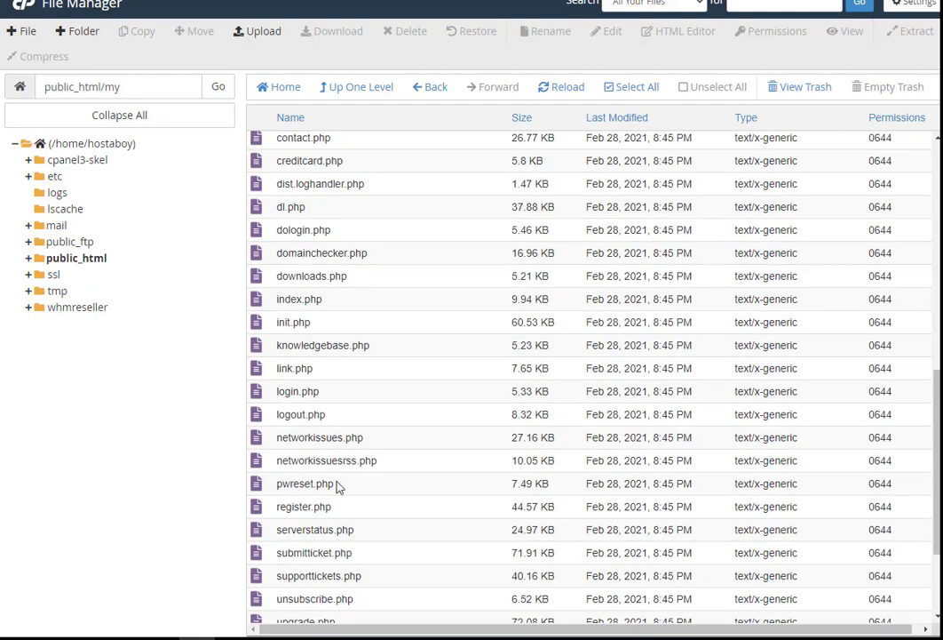
scroll(338, 486, up, 1)
scroll(338, 487, down, 3)
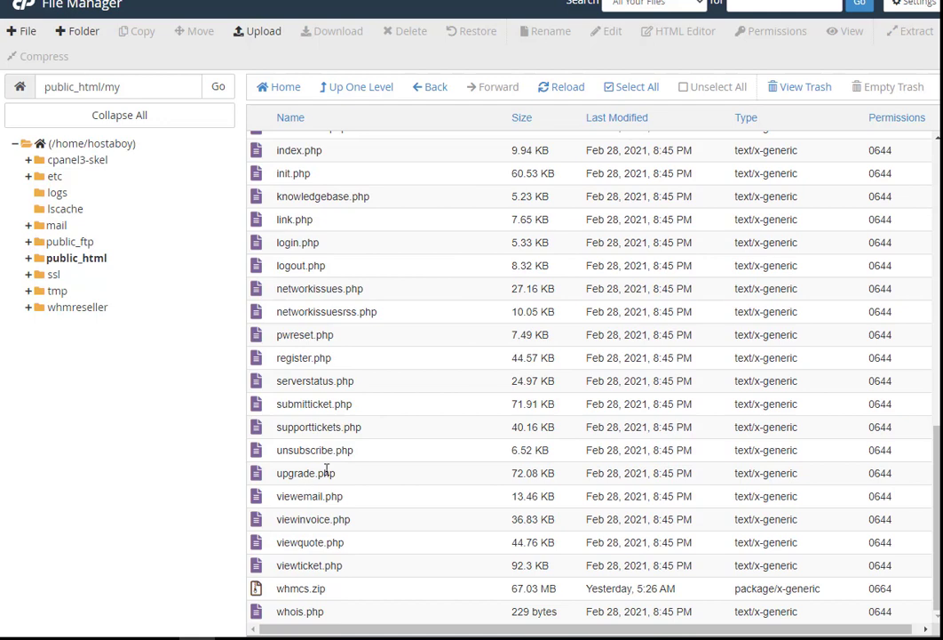
scroll(376, 457, up, 5)
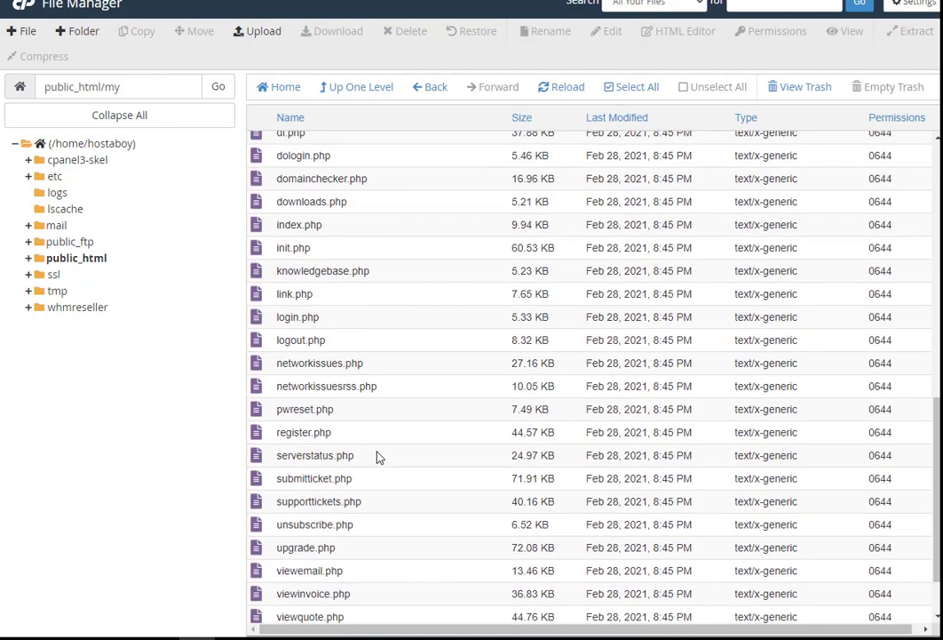
scroll(377, 456, up, 3)
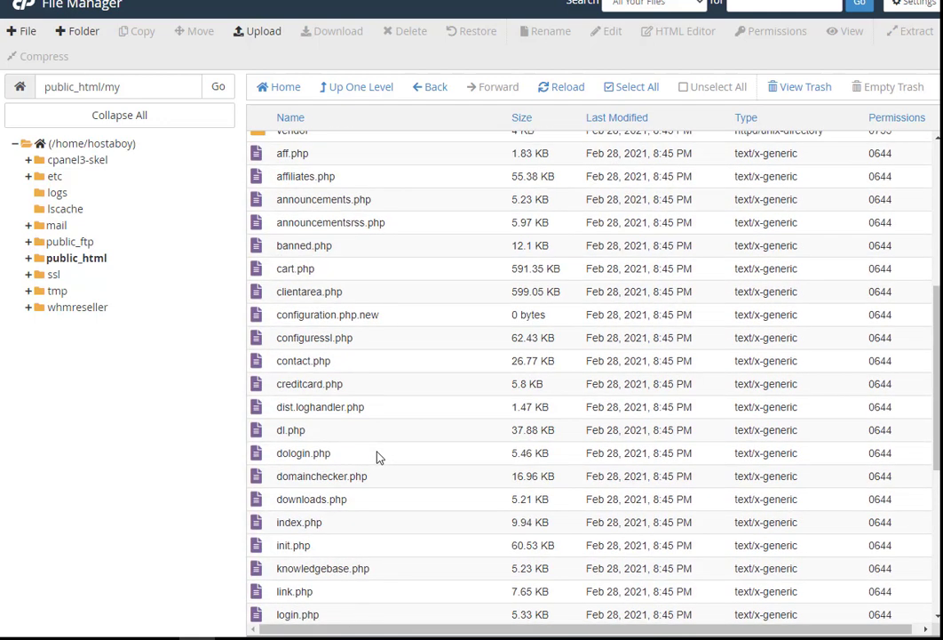
scroll(377, 456, up, 3)
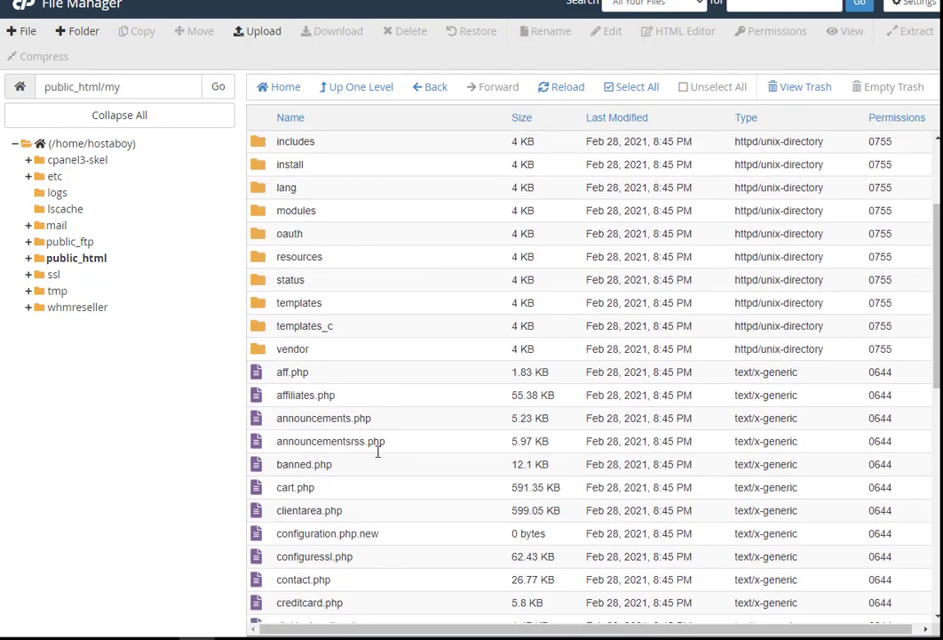
scroll(376, 456, down, 6)
scroll(376, 457, up, 5)
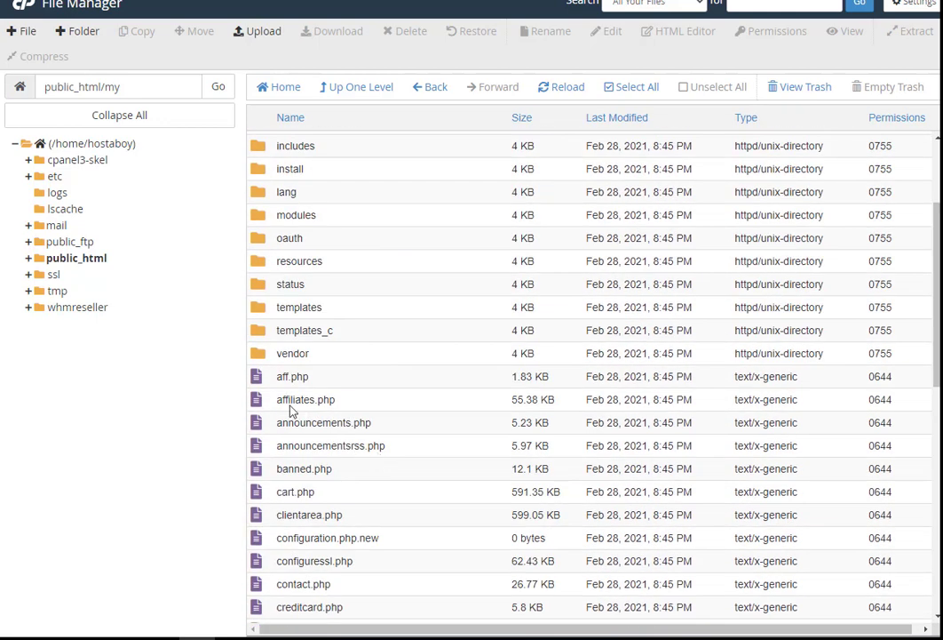
scroll(280, 379, up, 2)
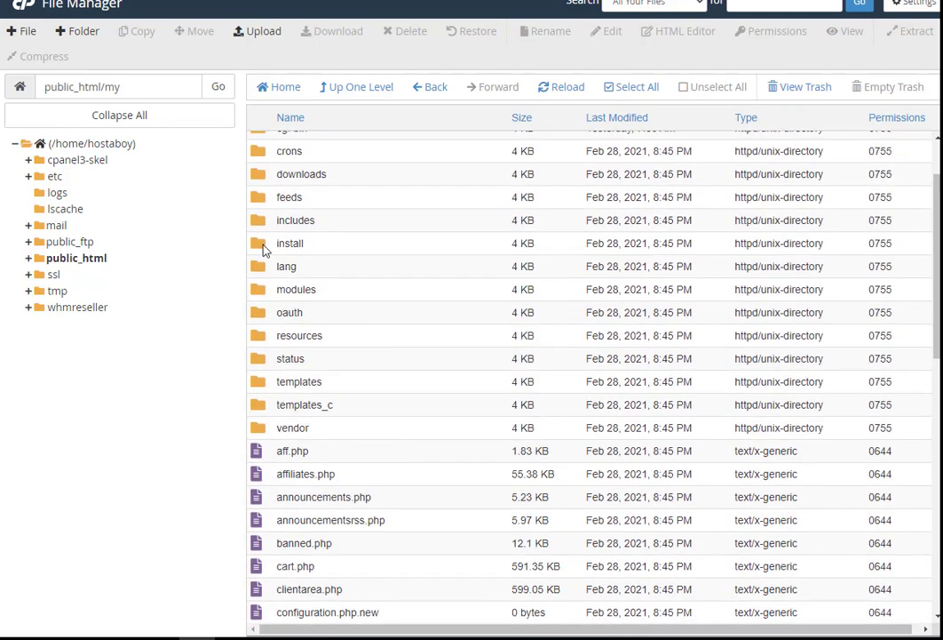
right_click(256, 244)
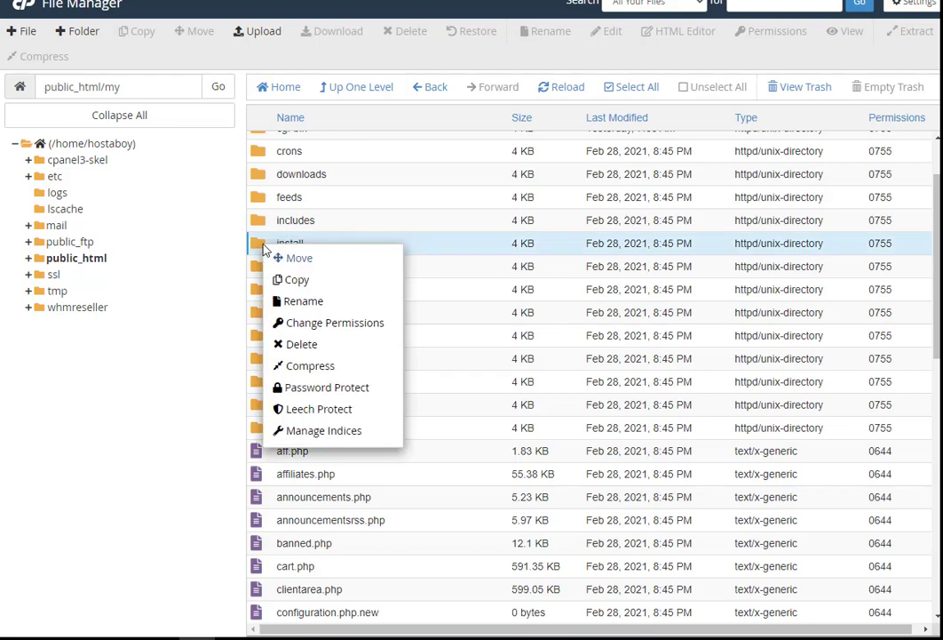
click(322, 348)
click(596, 356)
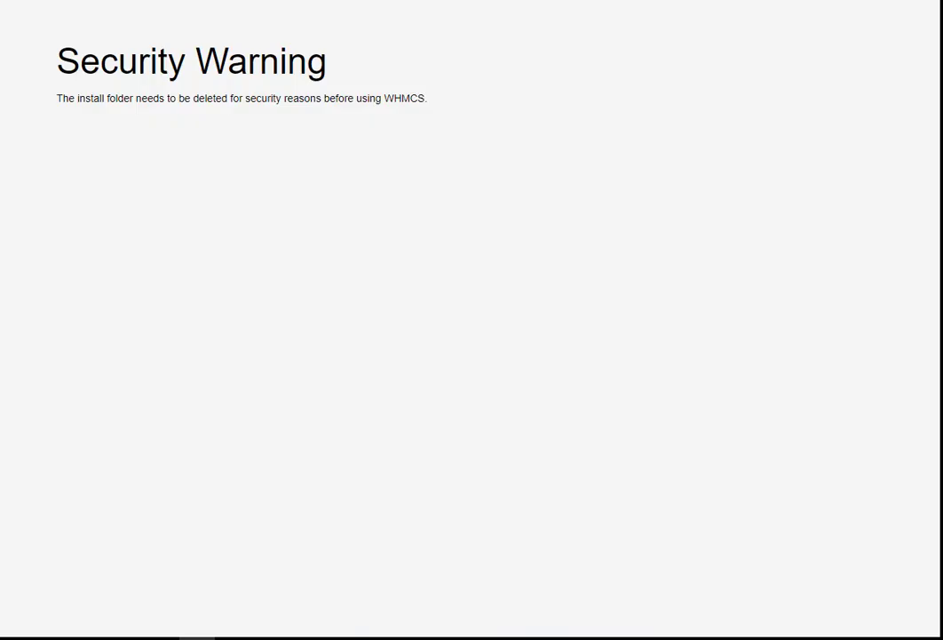
- Reload the Security Warning page and begin entering the admin username
key(F5)
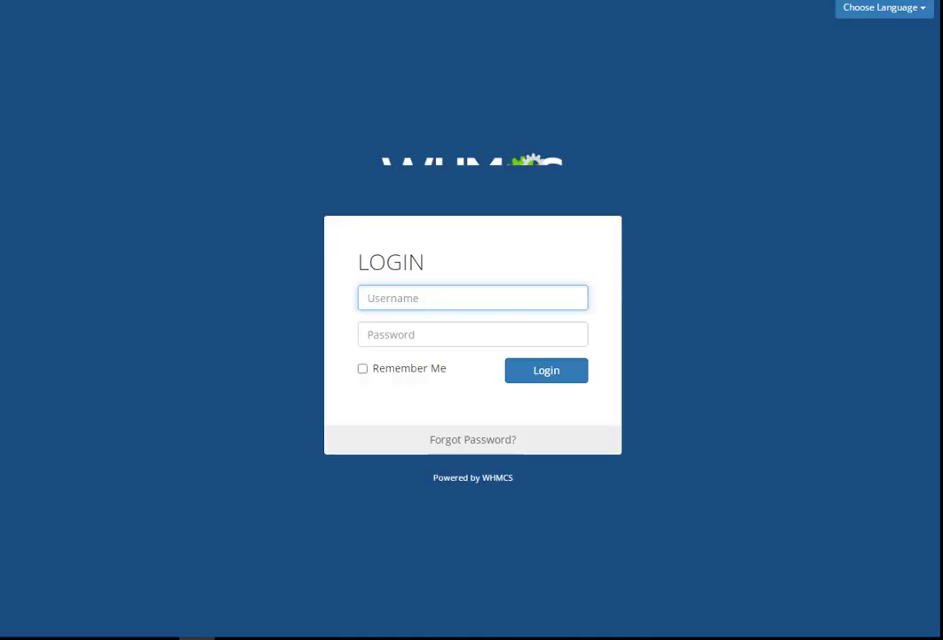
click(475, 294)
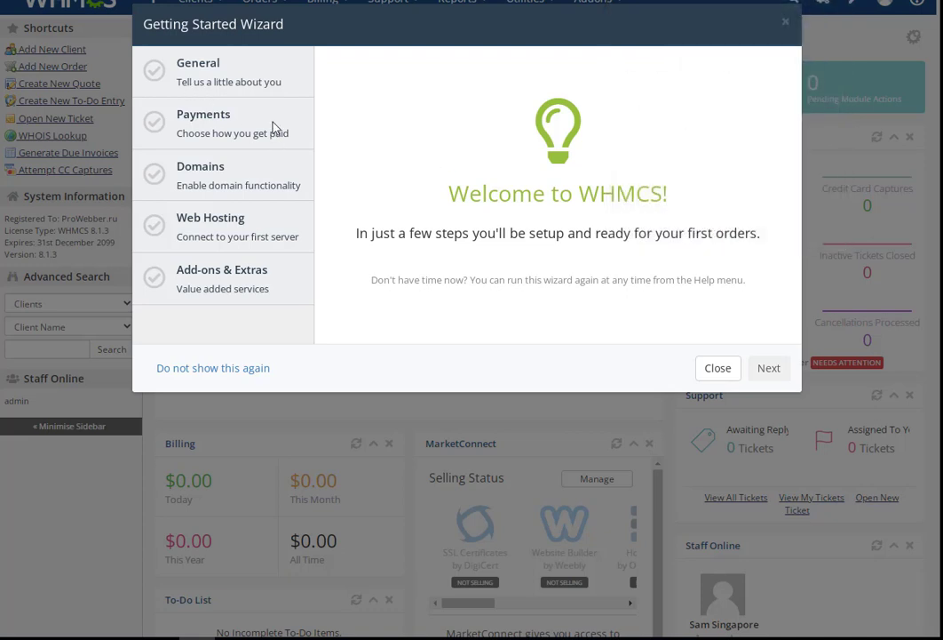
- Replace the company name with 'Host a Boy', swap in the new sender email address, and continue
click(769, 369)
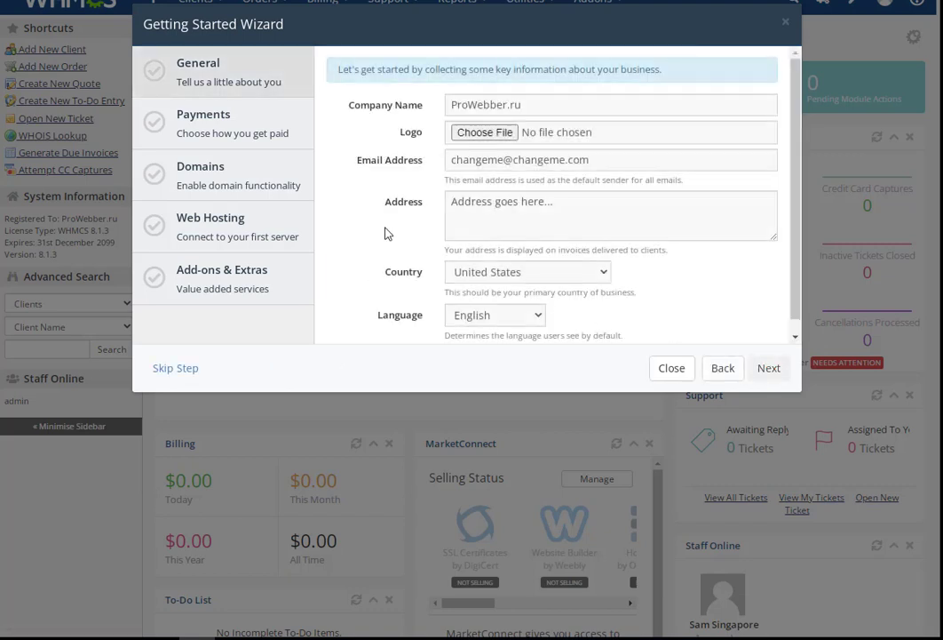
scroll(555, 229, down, 1)
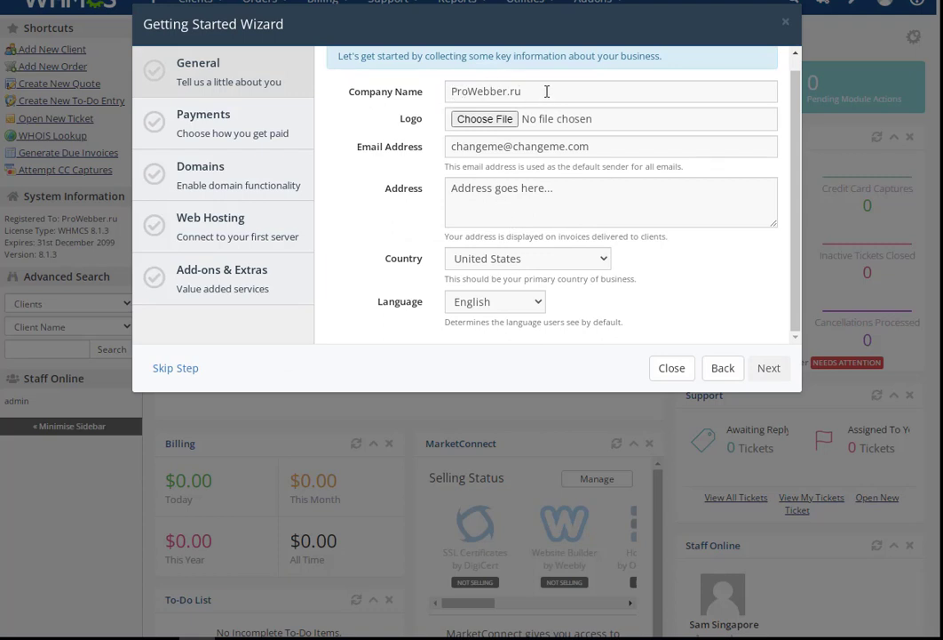
drag(546, 91, 413, 89)
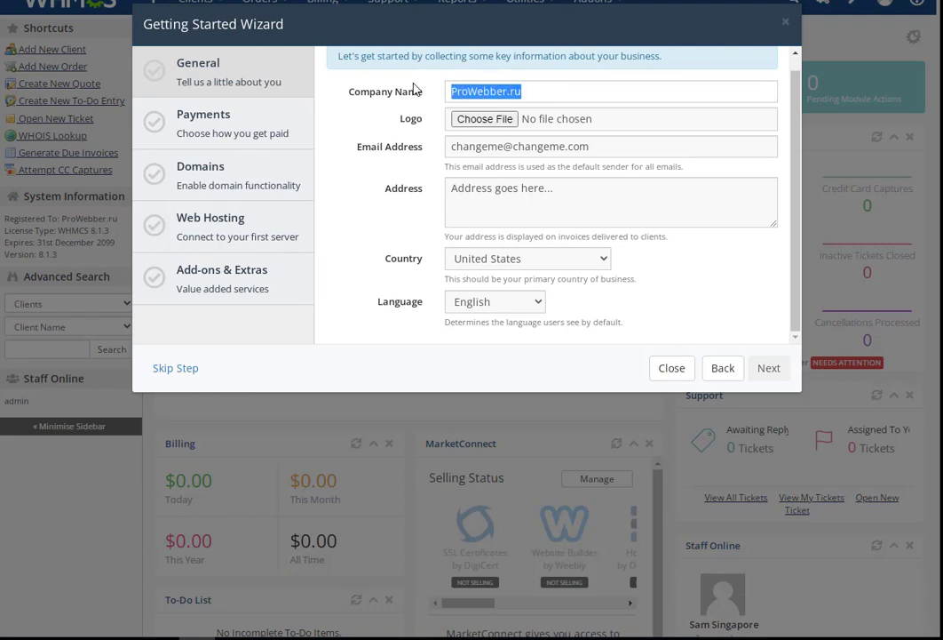
text(Host)
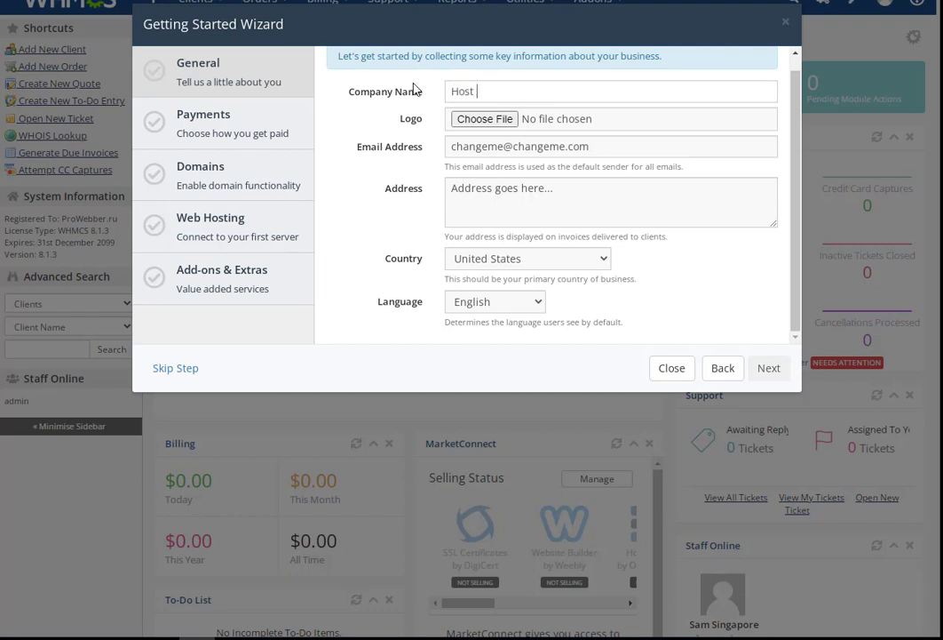
text( a Boy)
drag(614, 147, 416, 152)
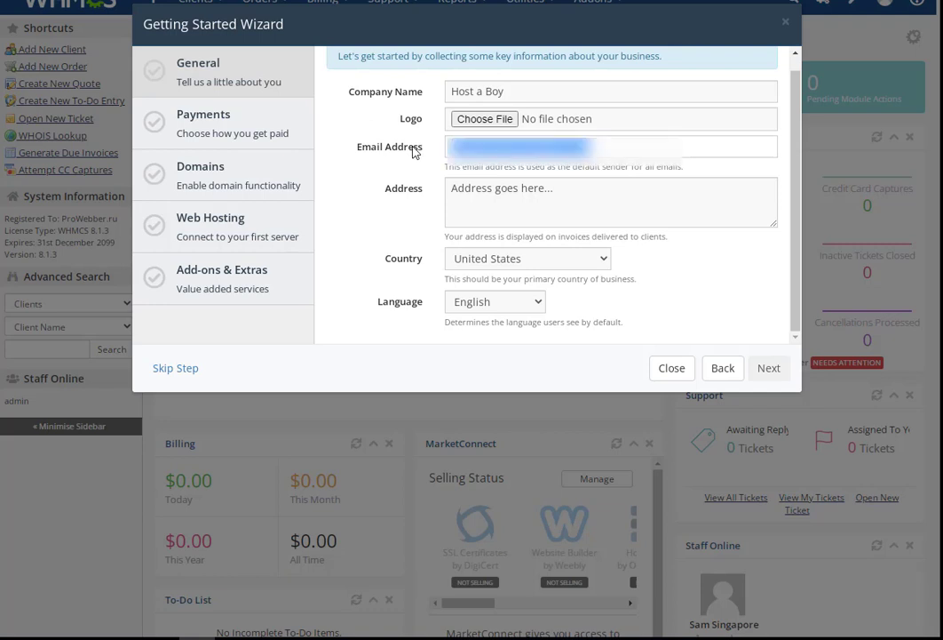
key(BackSpace)
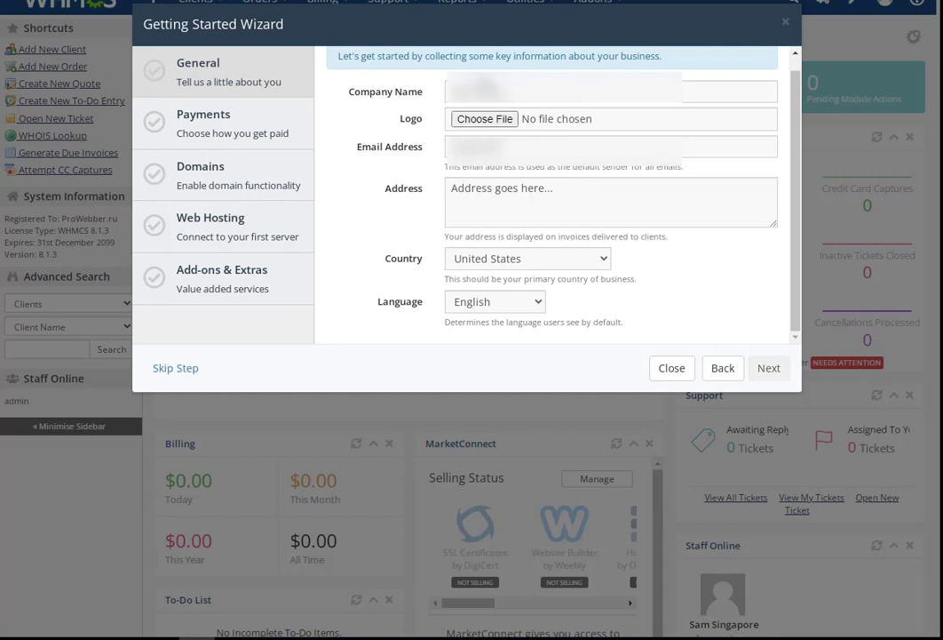
key(ctrl+v)
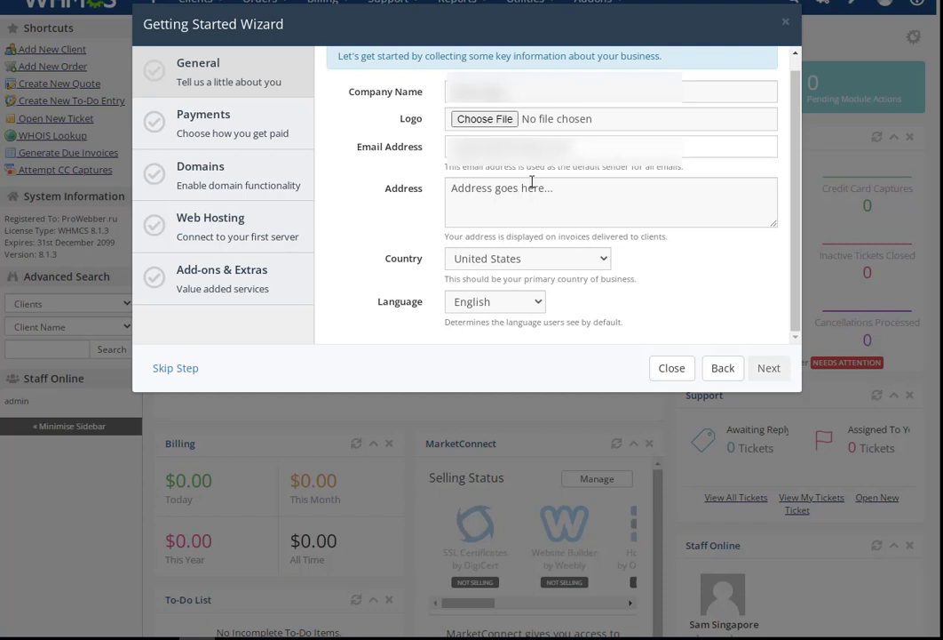
click(762, 370)
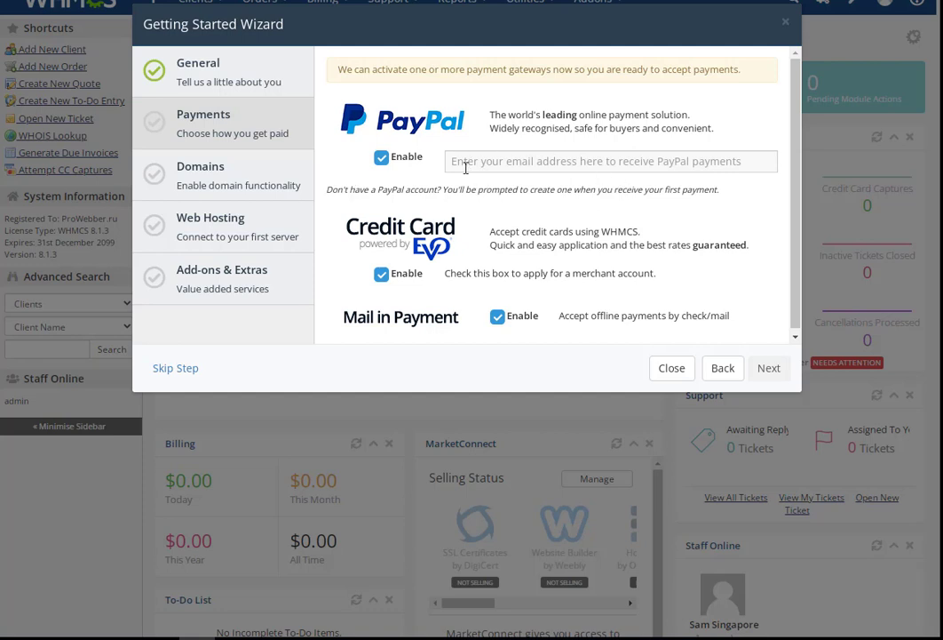
- Disable PayPal and Credit Card, leaving Mail in Payment as the only payment method
click(769, 375)
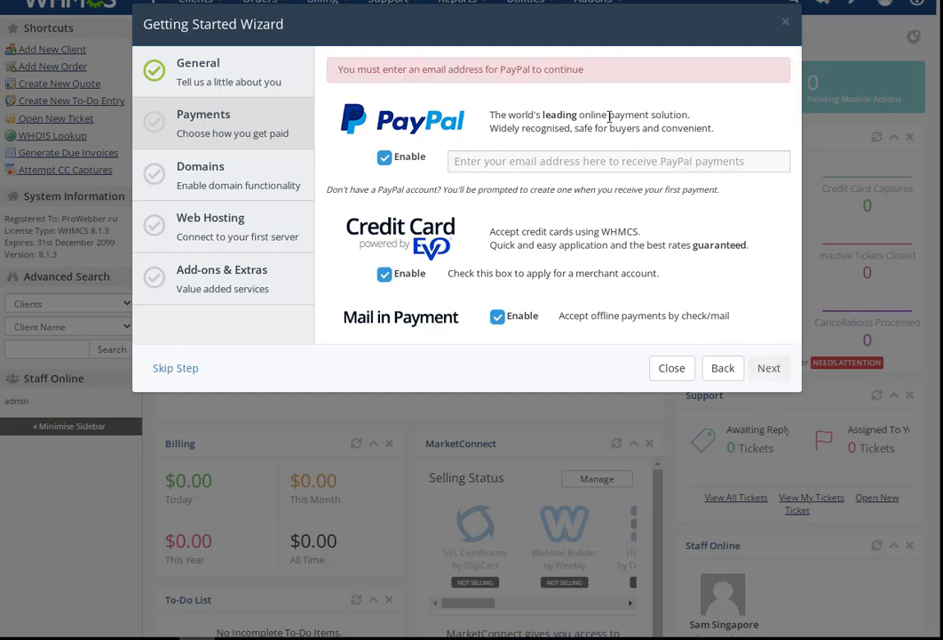
click(589, 165)
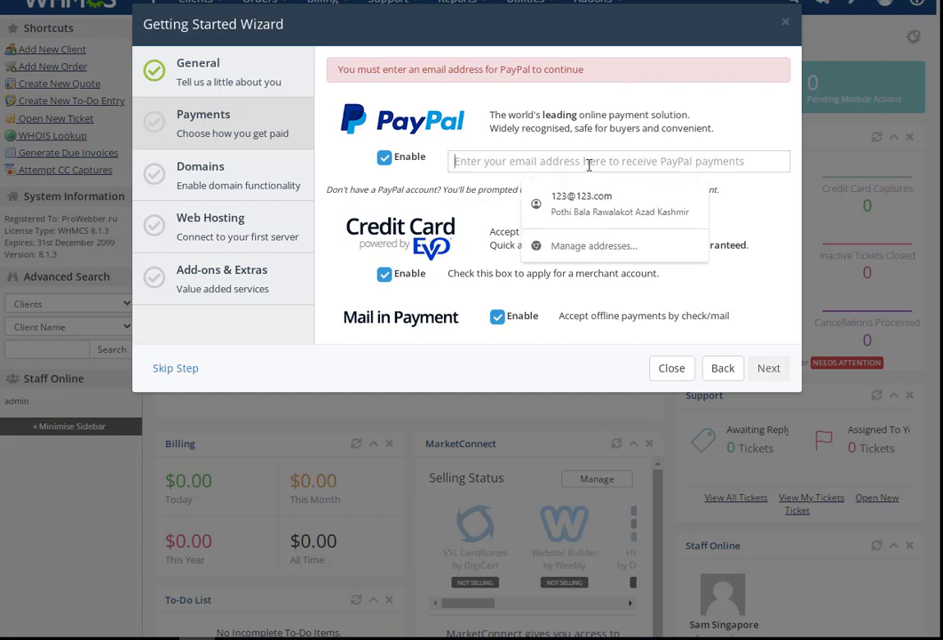
click(383, 159)
click(768, 378)
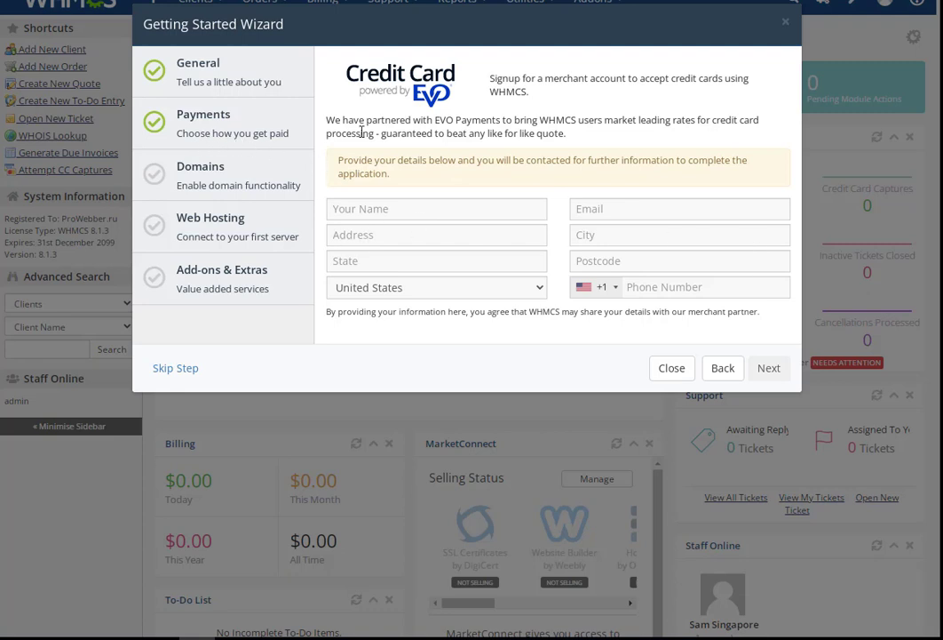
click(769, 372)
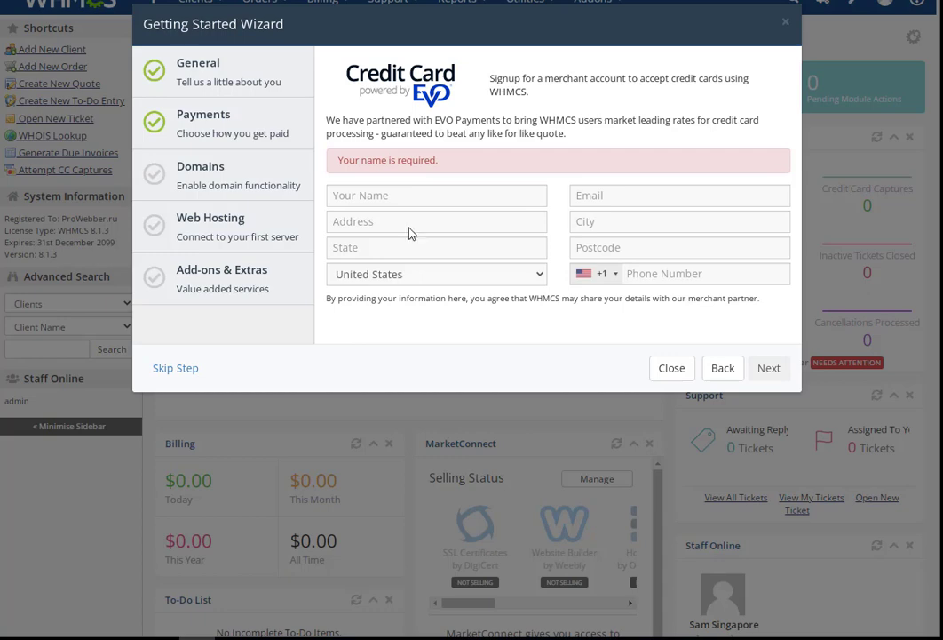
click(713, 371)
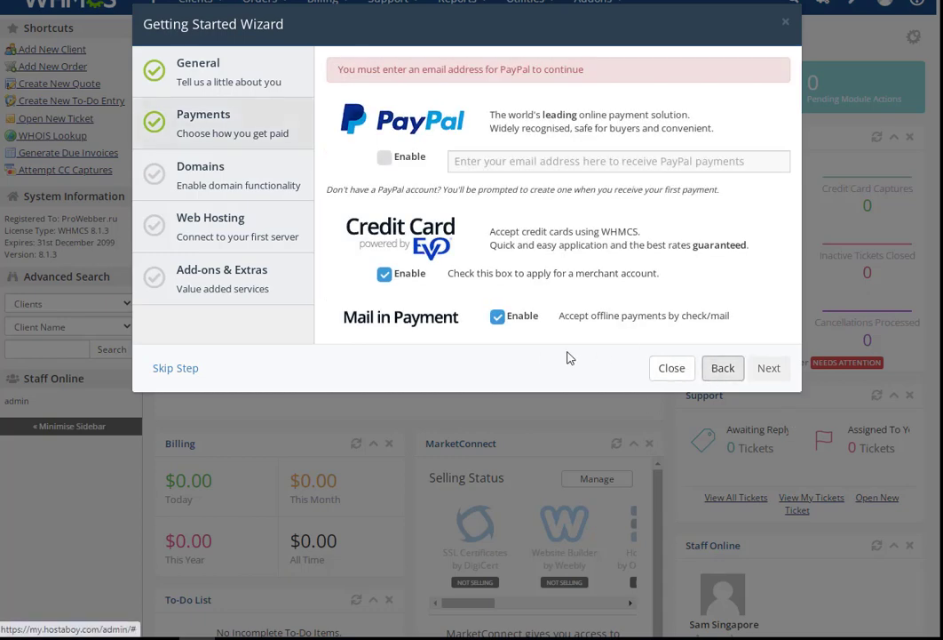
click(387, 276)
click(769, 368)
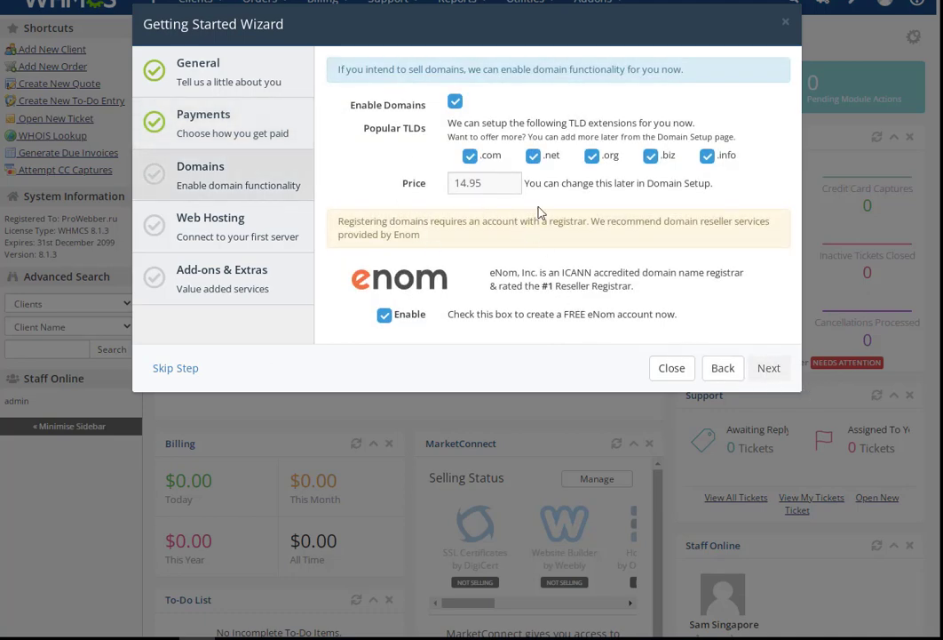
- Accept default domain settings, skip the eNom, Web Hosting and Add-ons steps, and finish
click(769, 369)
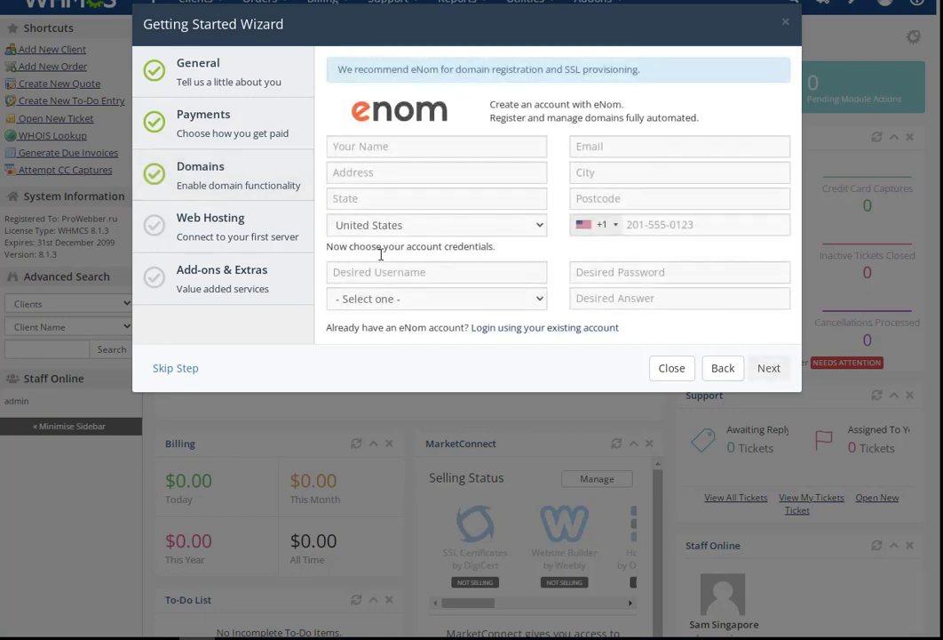
click(764, 368)
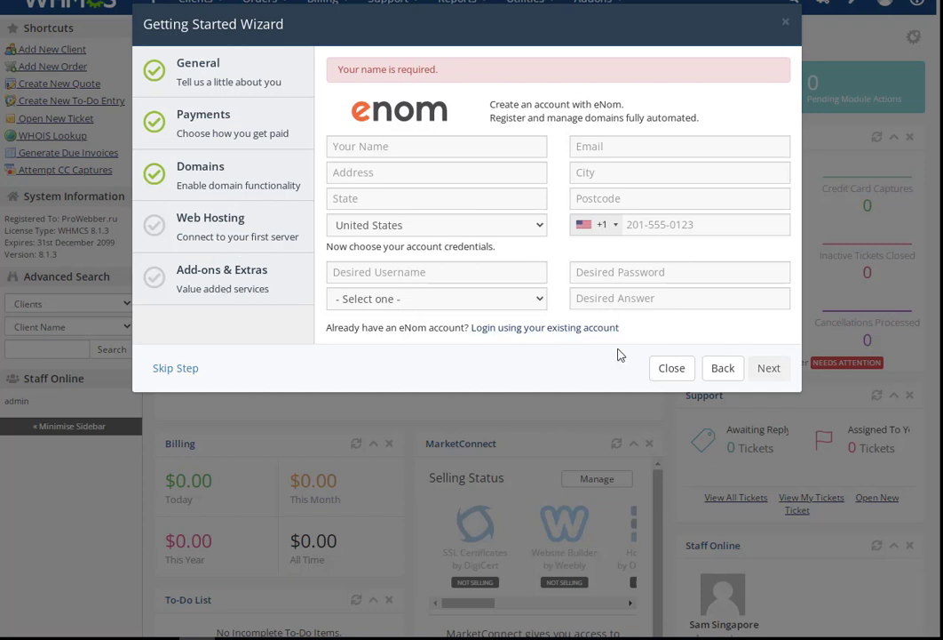
click(186, 370)
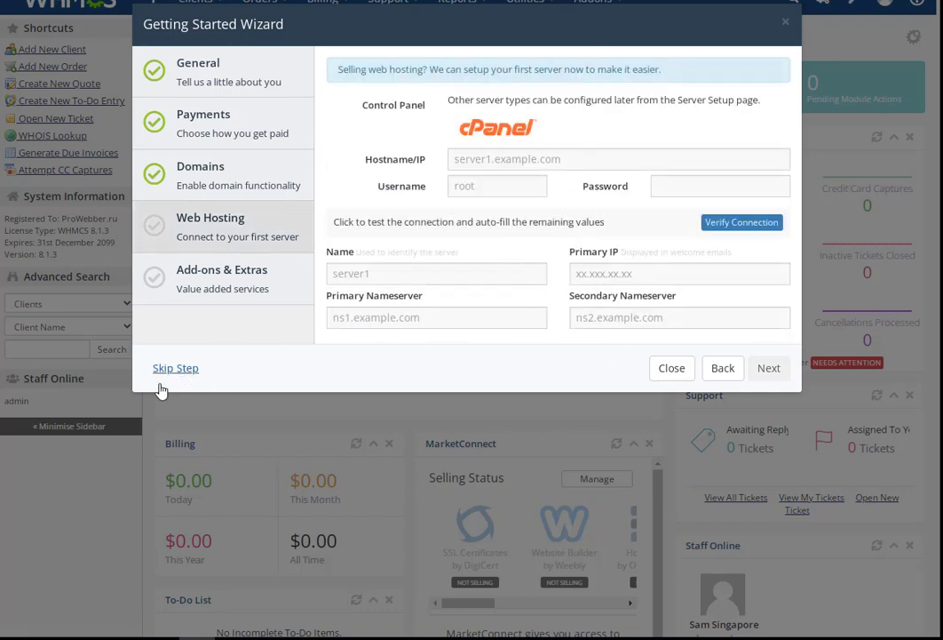
click(176, 369)
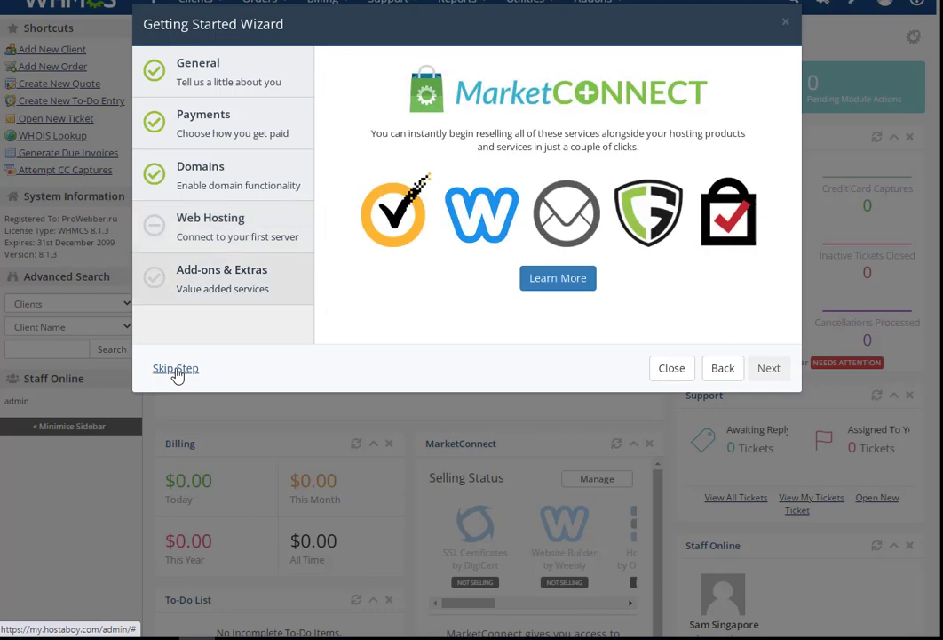
click(176, 370)
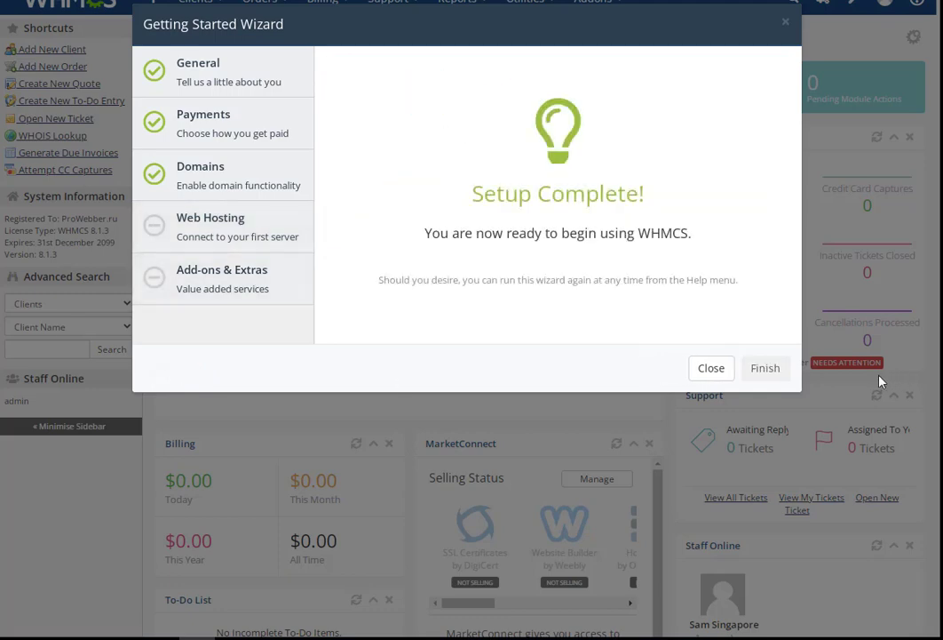
click(756, 368)
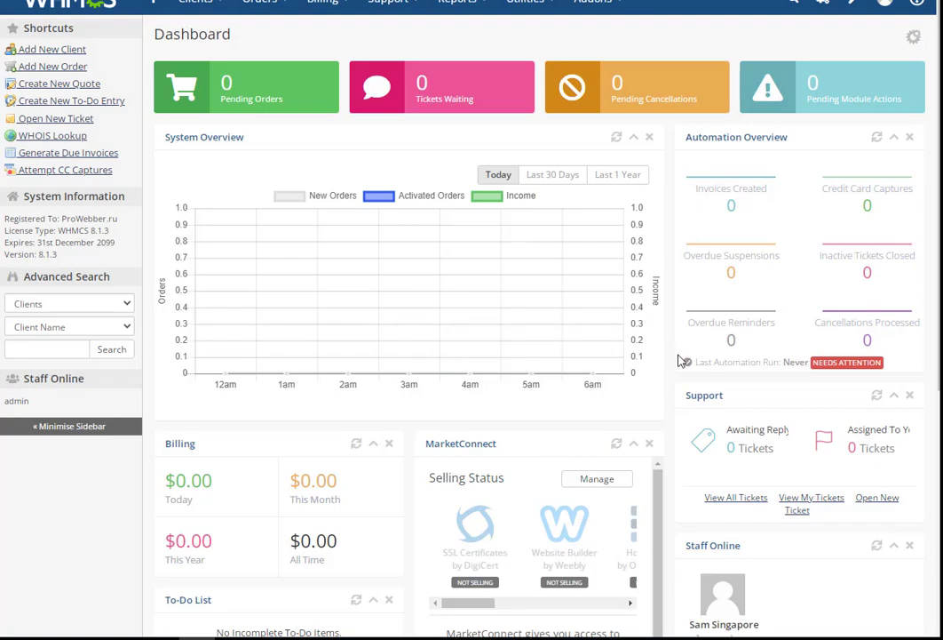
scroll(693, 373, down, 5)
scroll(702, 391, up, 6)
- Go to Products/Services in System Settings and start a new product group
click(851, 5)
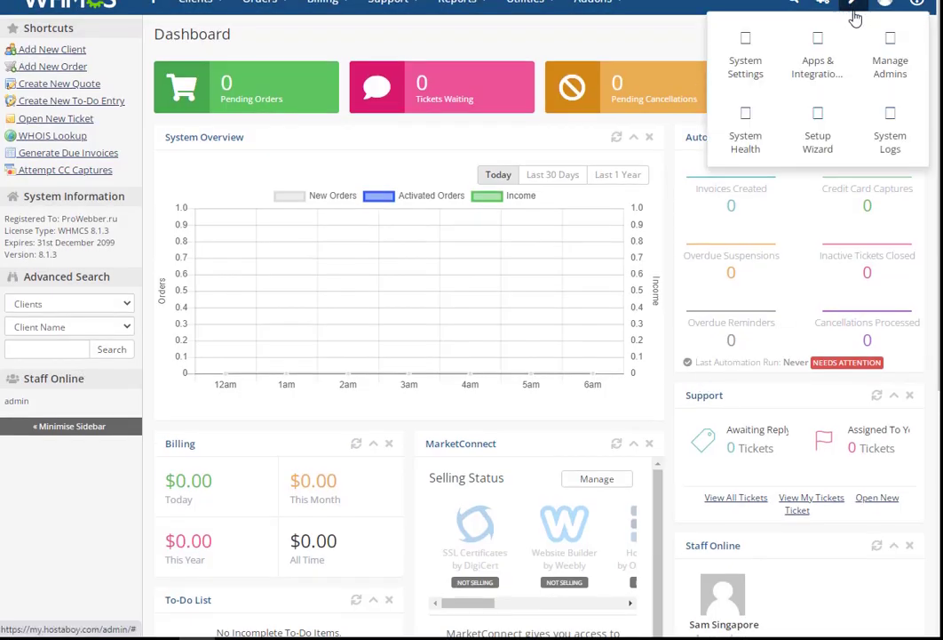
click(753, 57)
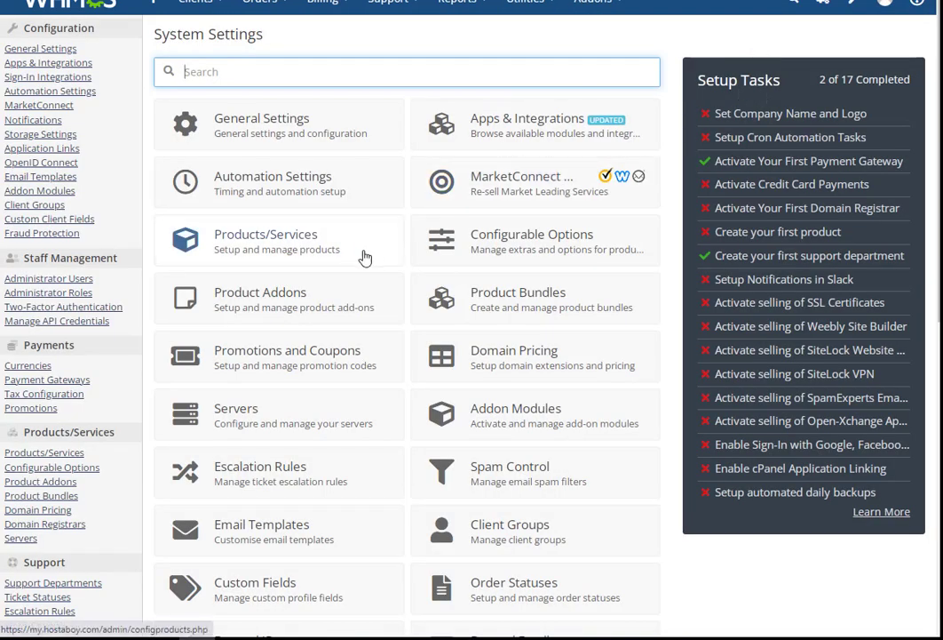
click(243, 241)
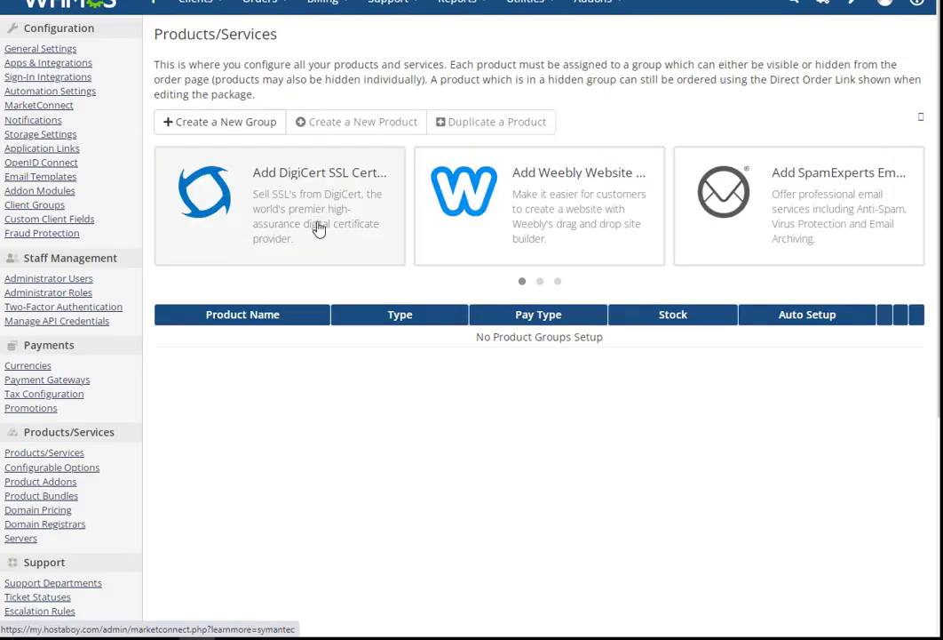
click(220, 127)
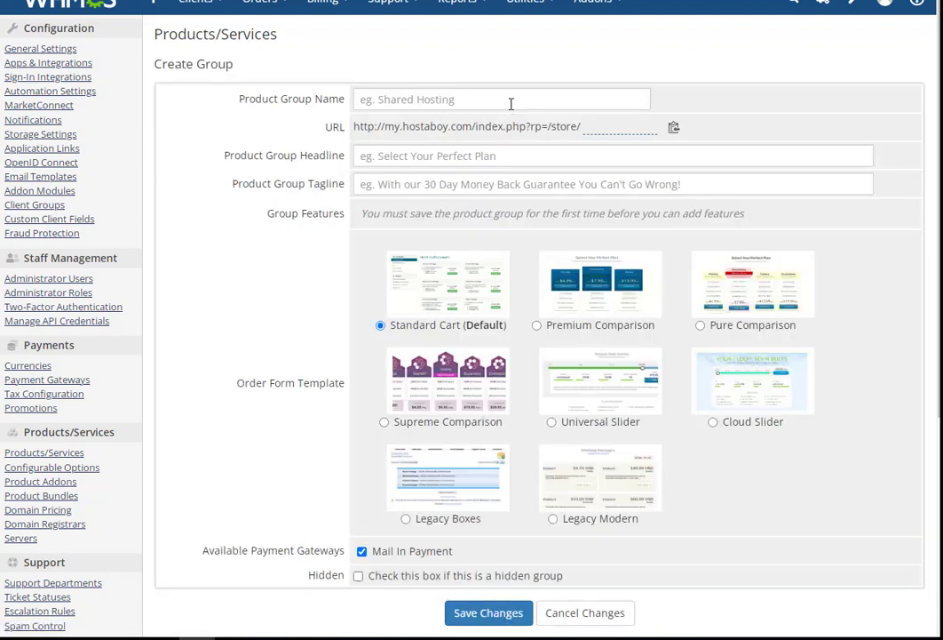
- Name the group 'Hosting' with headline 'Best hosting around the wo…' and the 30-day guarantee tagline
click(510, 102)
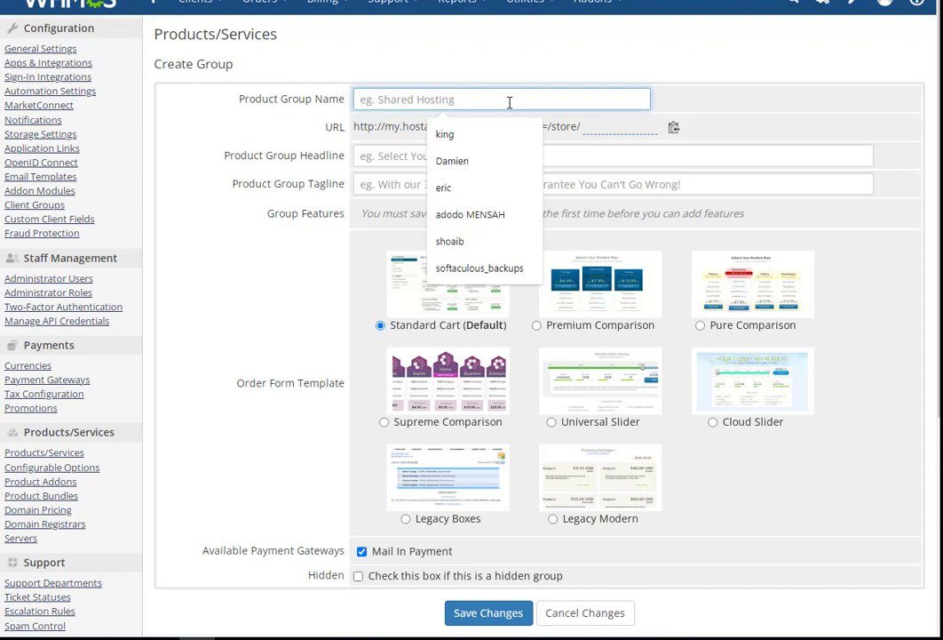
text(Ho)
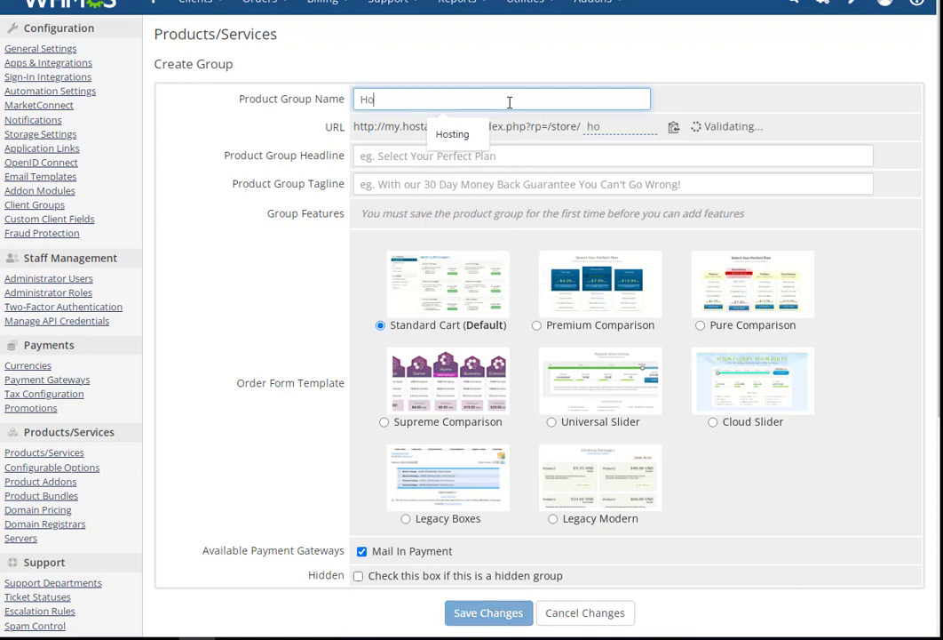
text(sting)
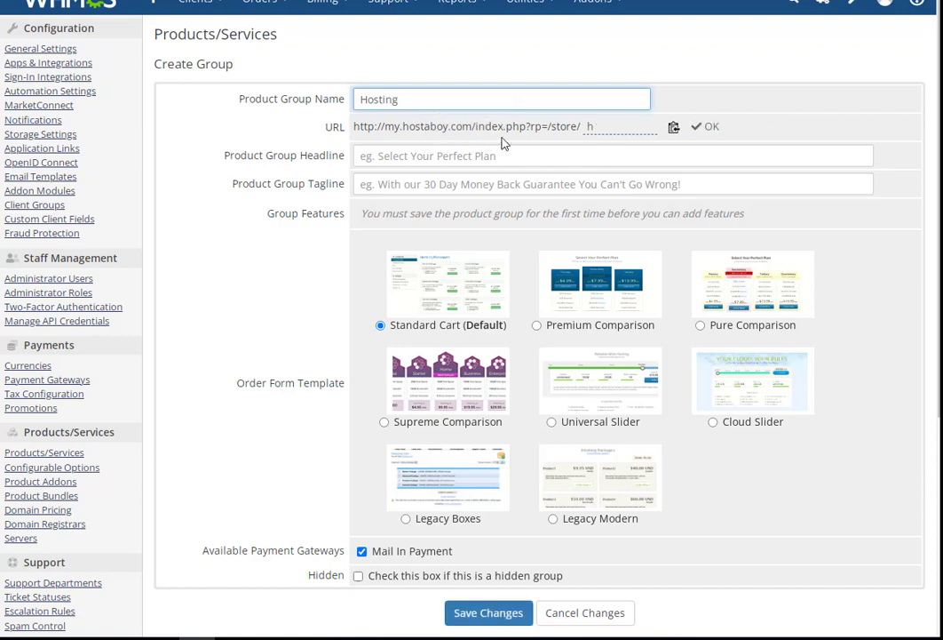
click(504, 151)
text(B)
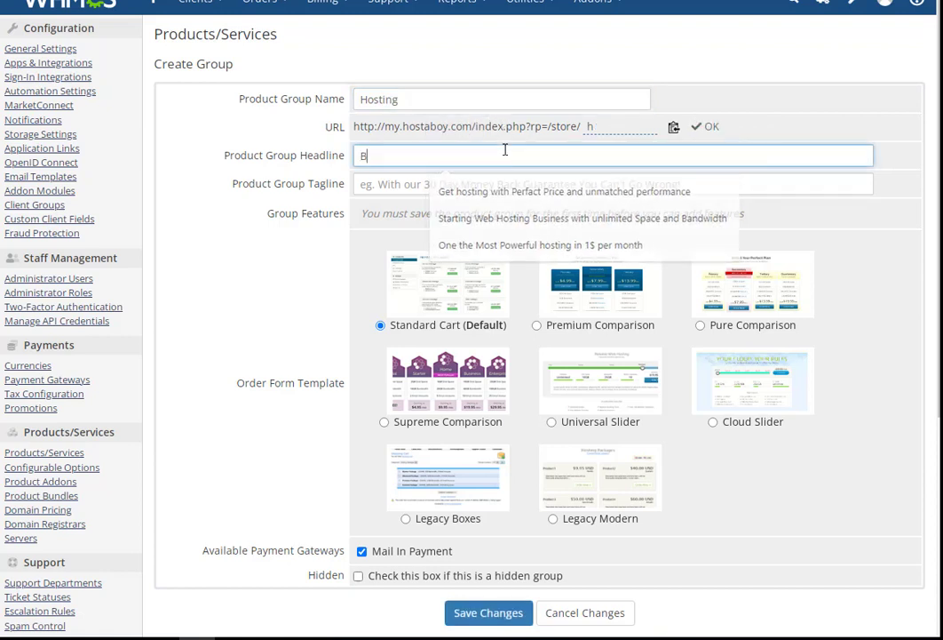
text(est hosting arou)
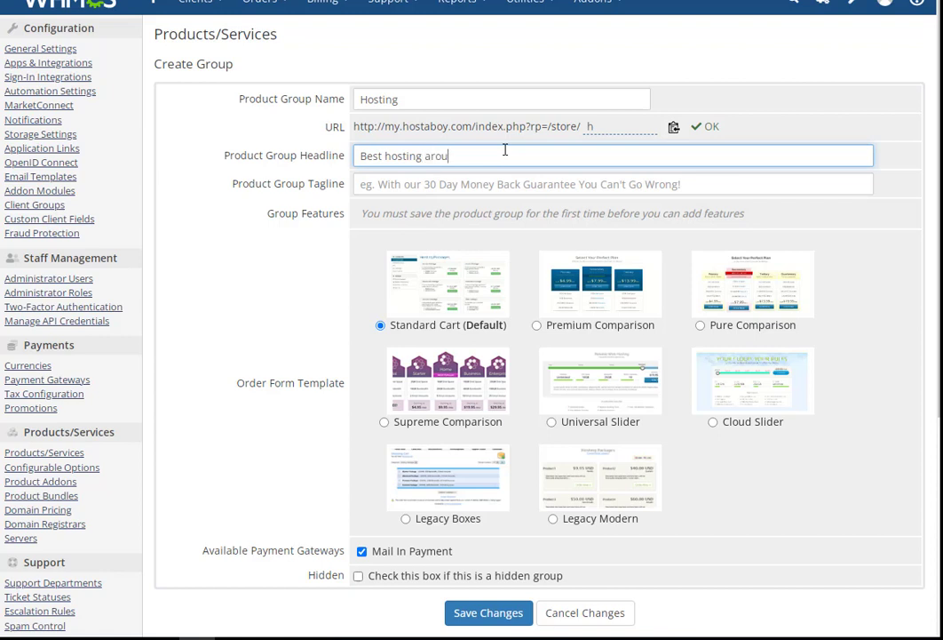
text(nd the world)
click(524, 178)
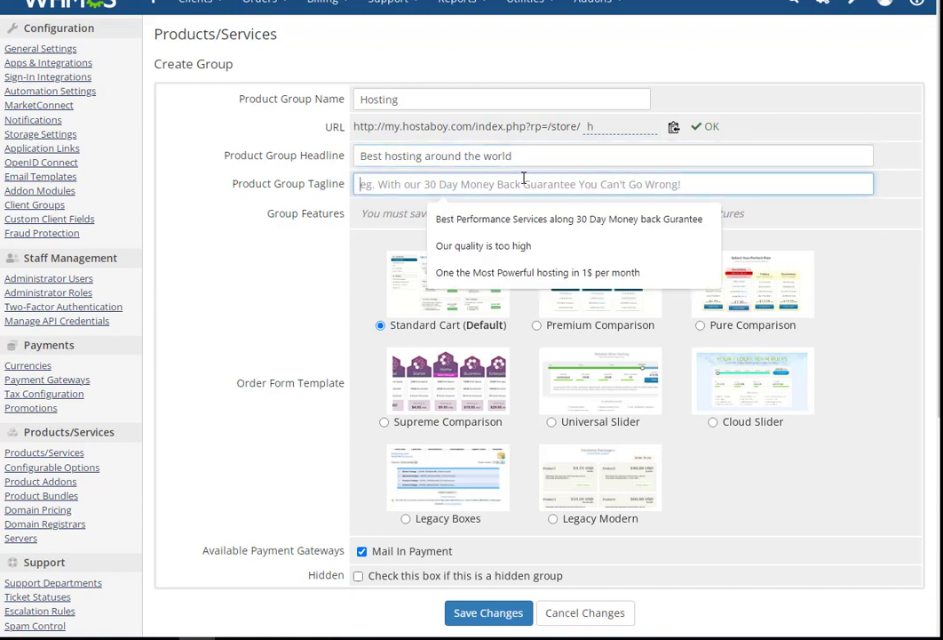
text(Best Performance Services along 30 Day Money back Gurantee)
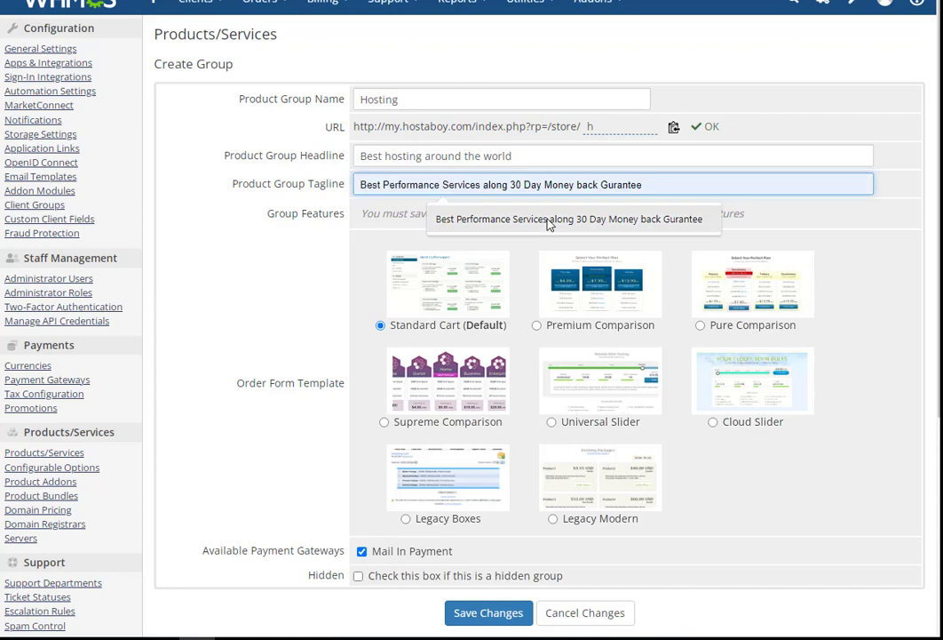
click(547, 218)
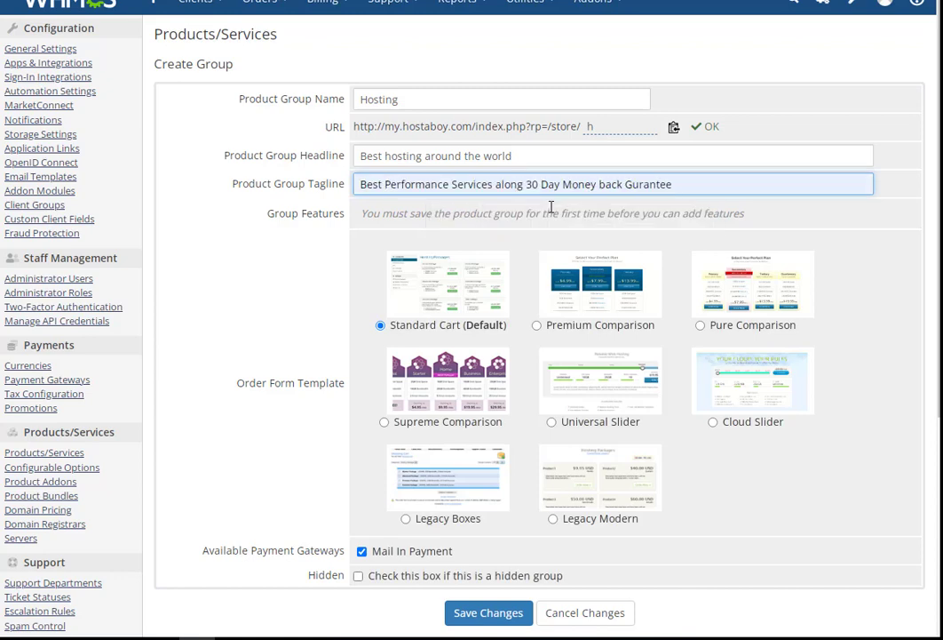
- Save the Hosting group and go back to the product list
scroll(568, 260, down, 5)
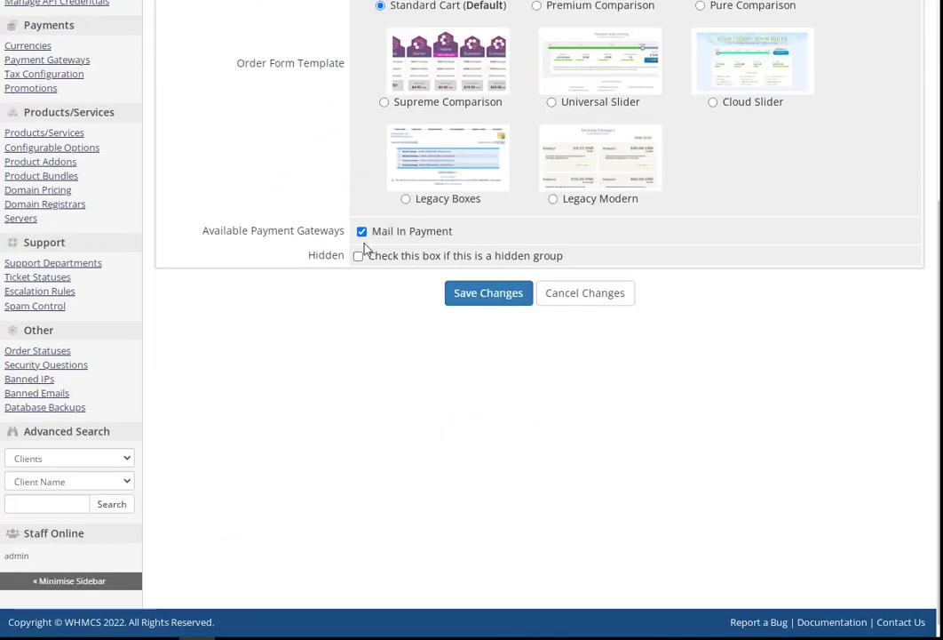
click(482, 294)
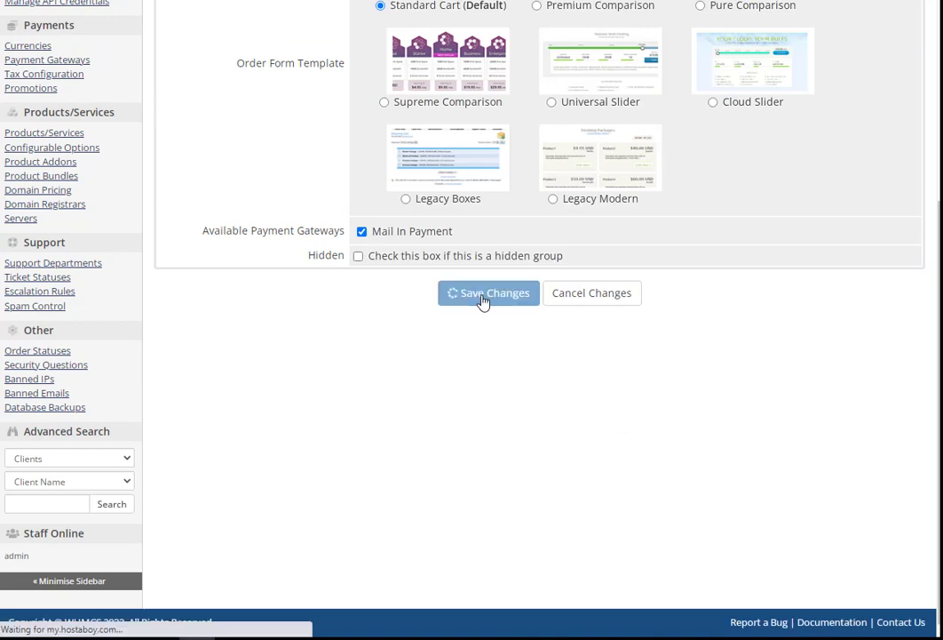
scroll(480, 297, up, 3)
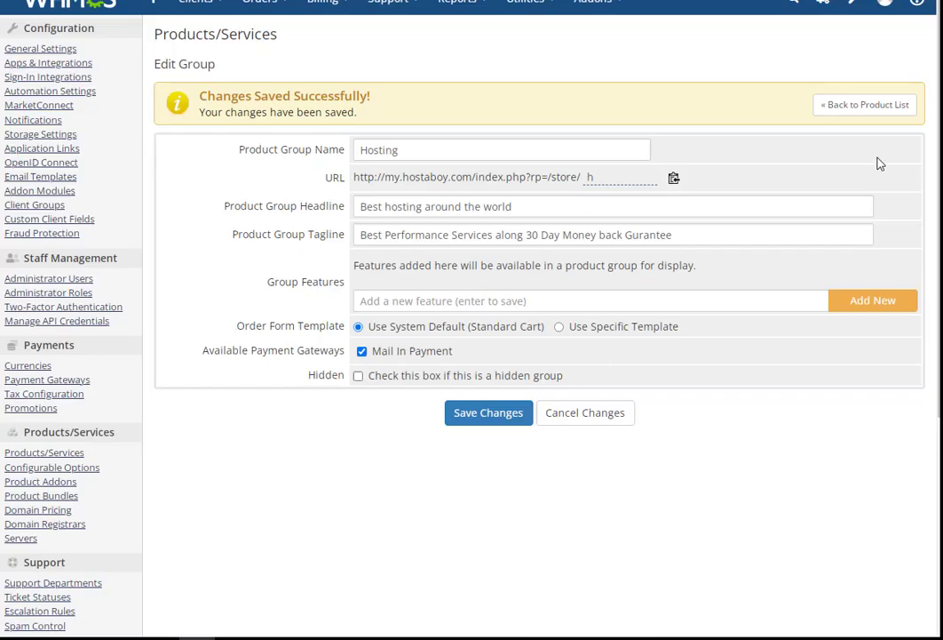
click(810, 108)
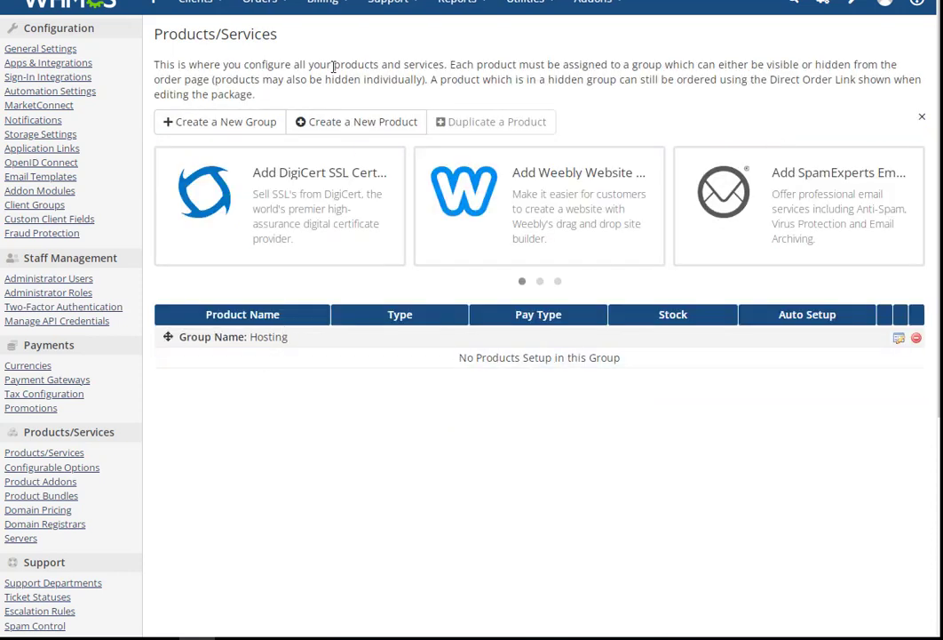
- Set up a Shared Hosting product 'Basic' in group Hosting, using the cPanel module and not hidden
click(346, 126)
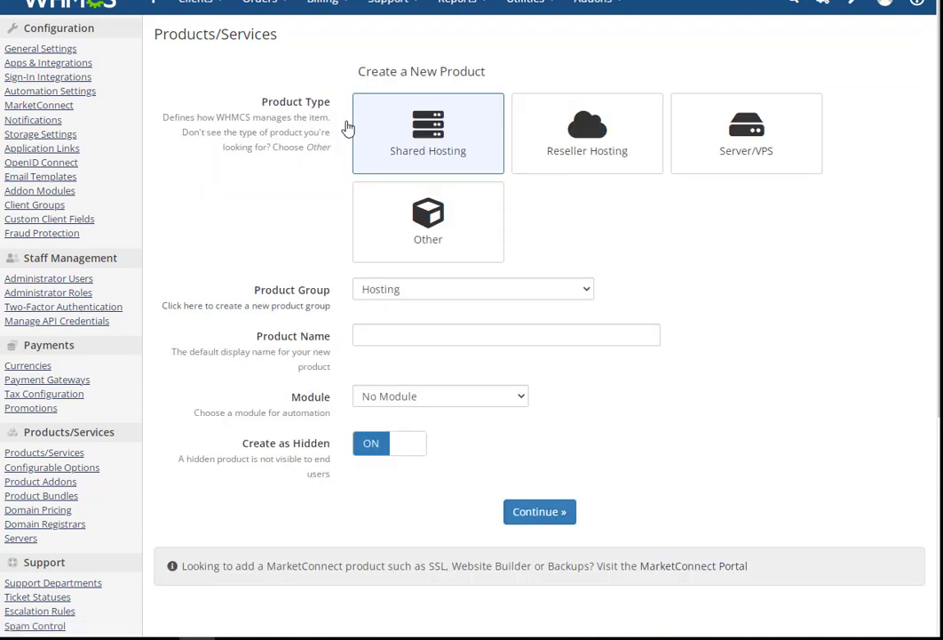
click(402, 291)
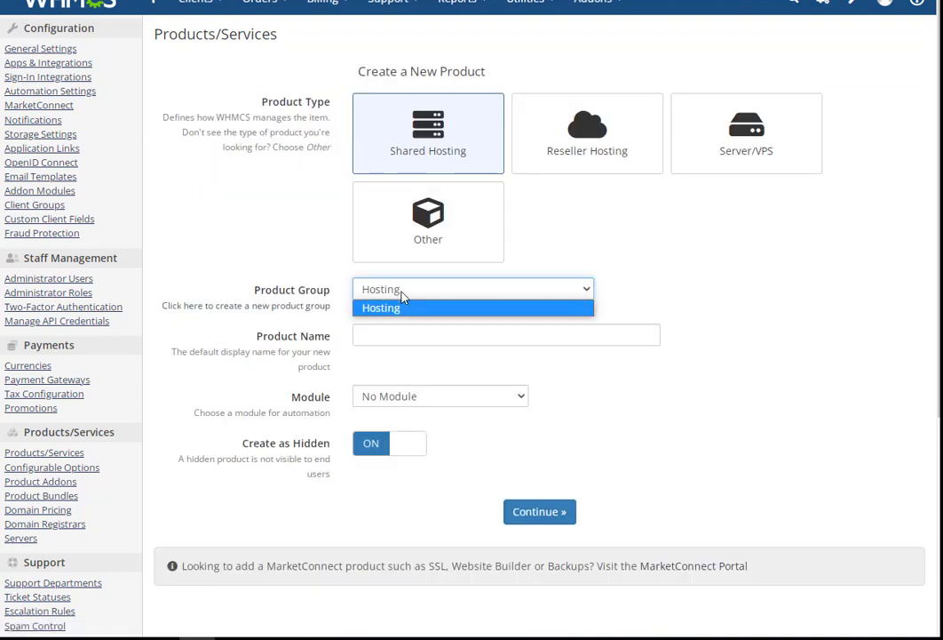
click(403, 307)
click(393, 334)
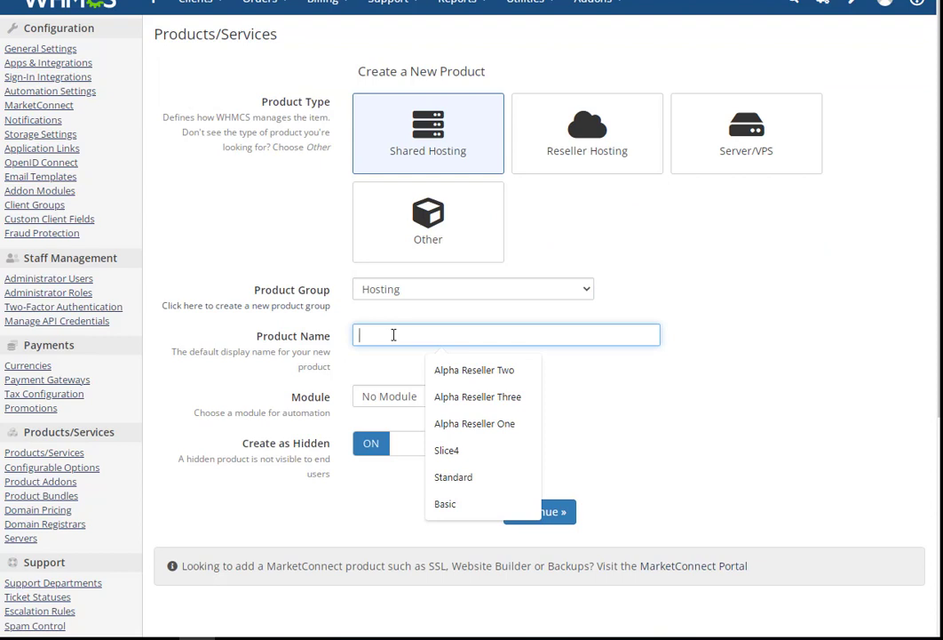
text(Basic)
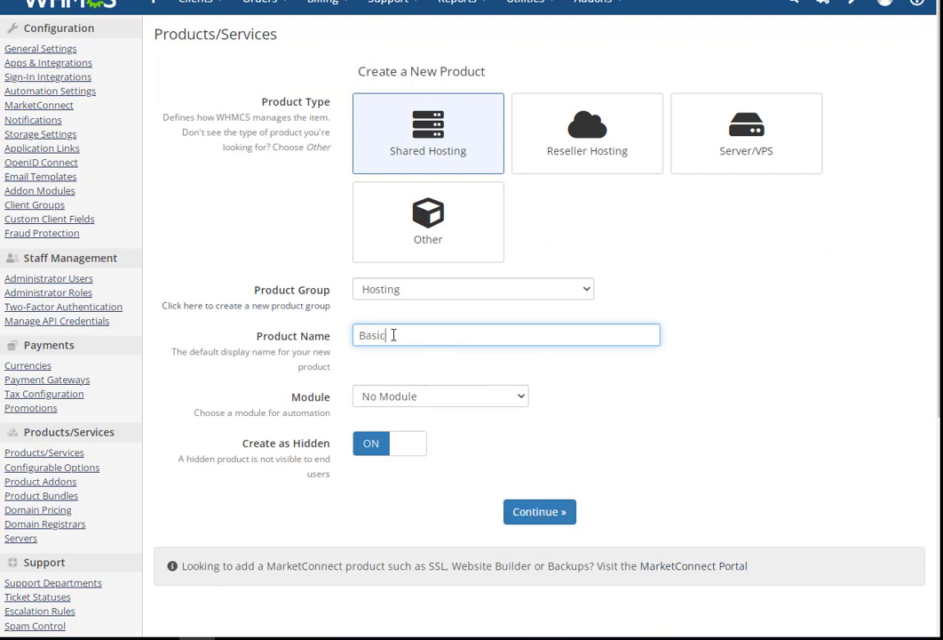
click(406, 399)
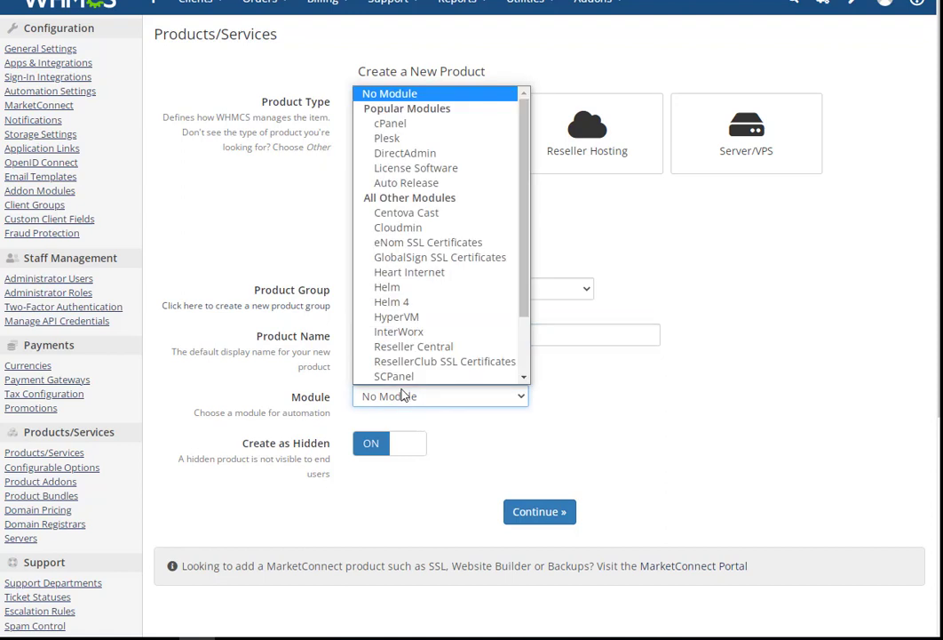
click(408, 124)
click(395, 453)
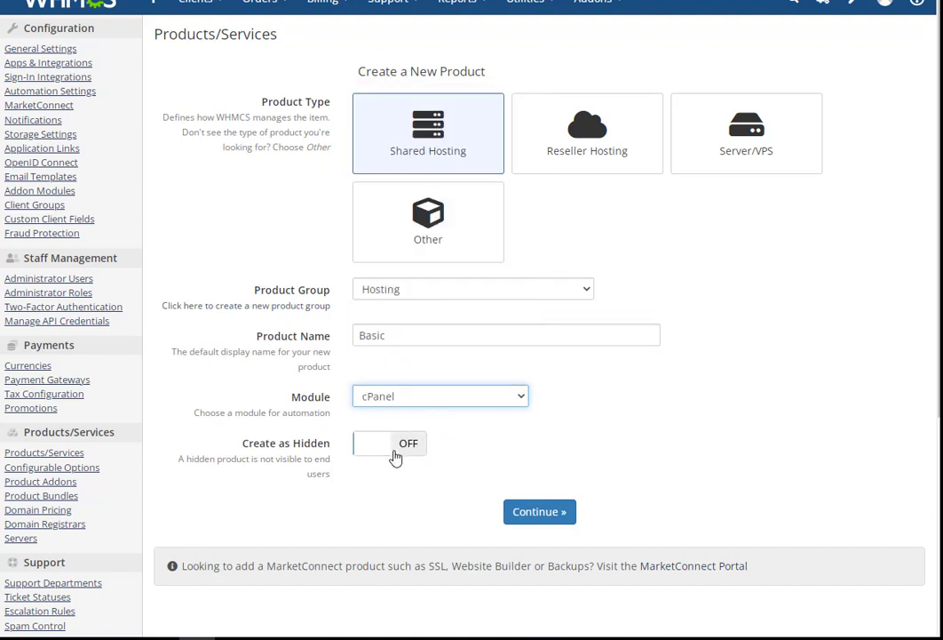
click(396, 455)
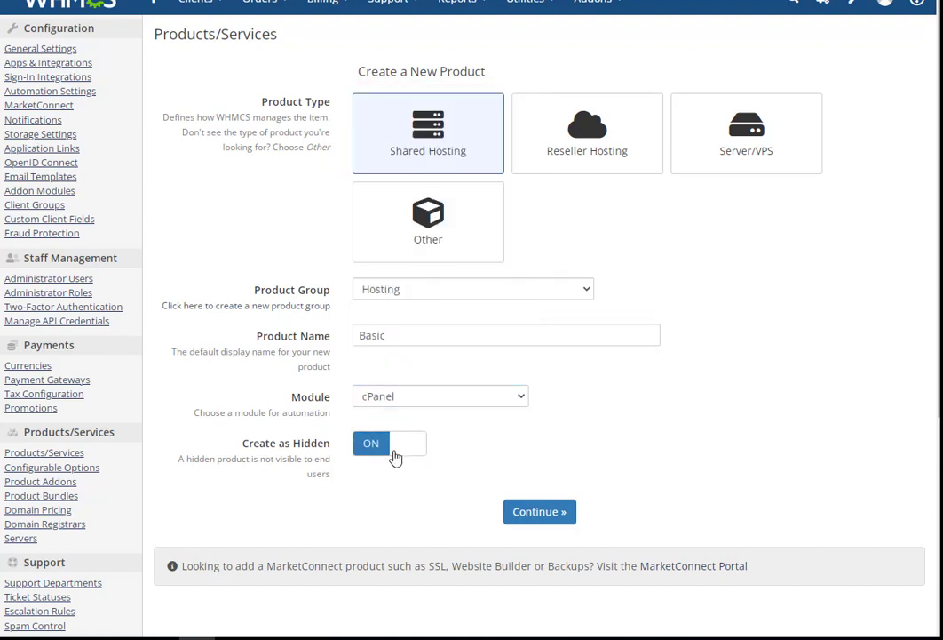
click(396, 457)
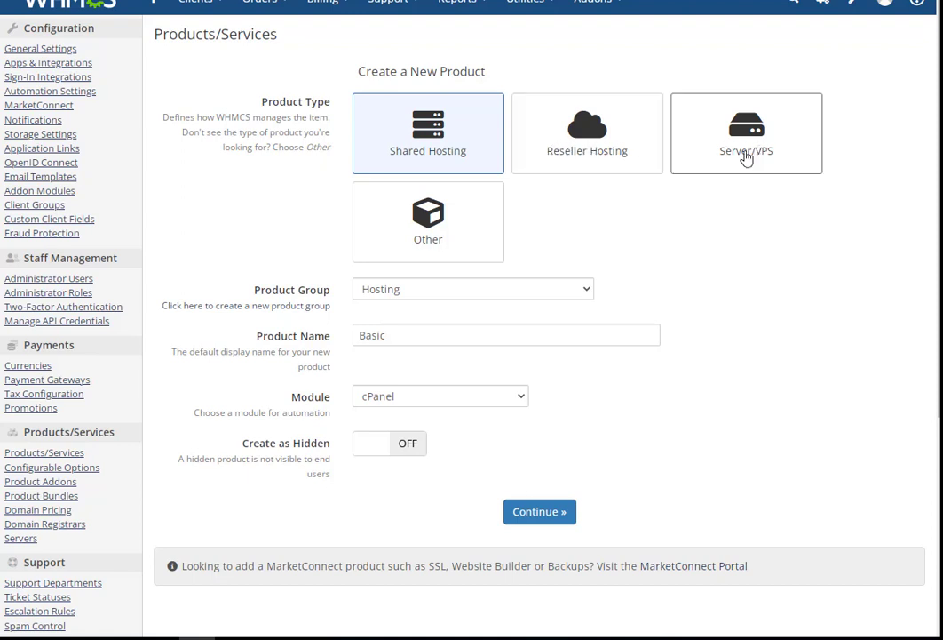
- Create the Basic product and switch its payment type to Recurring, Monthly through Triennially
click(547, 513)
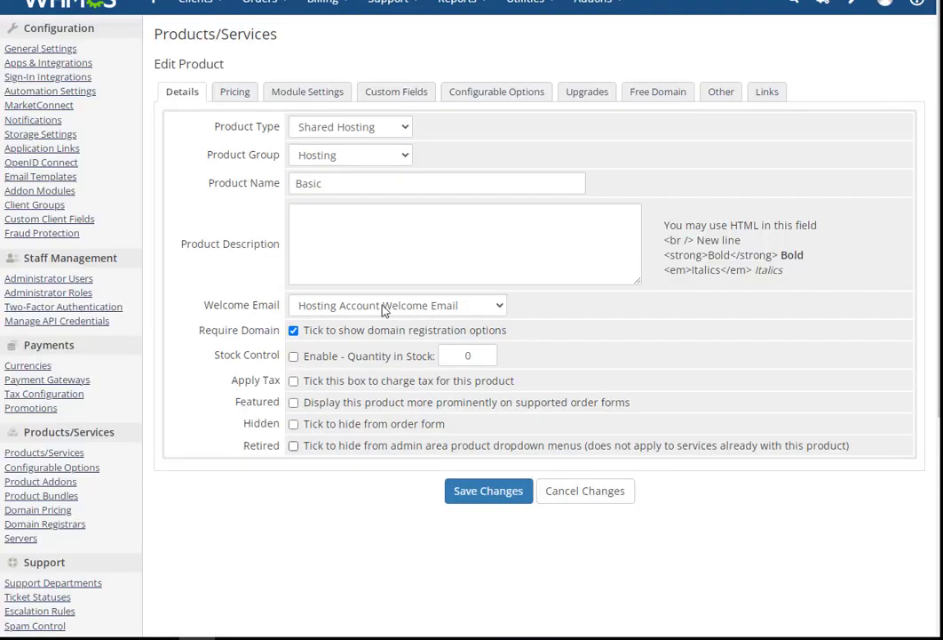
click(374, 249)
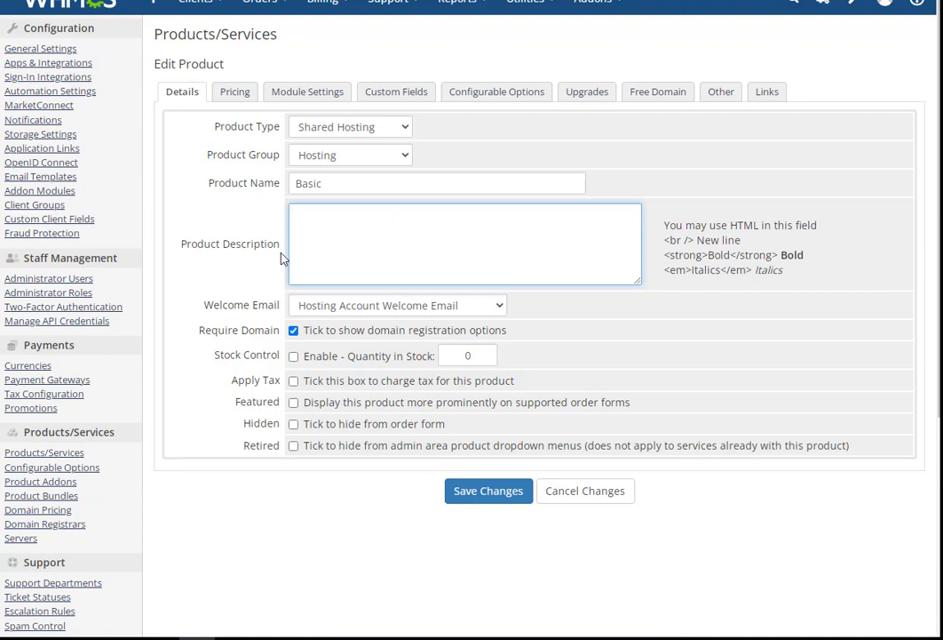
click(240, 94)
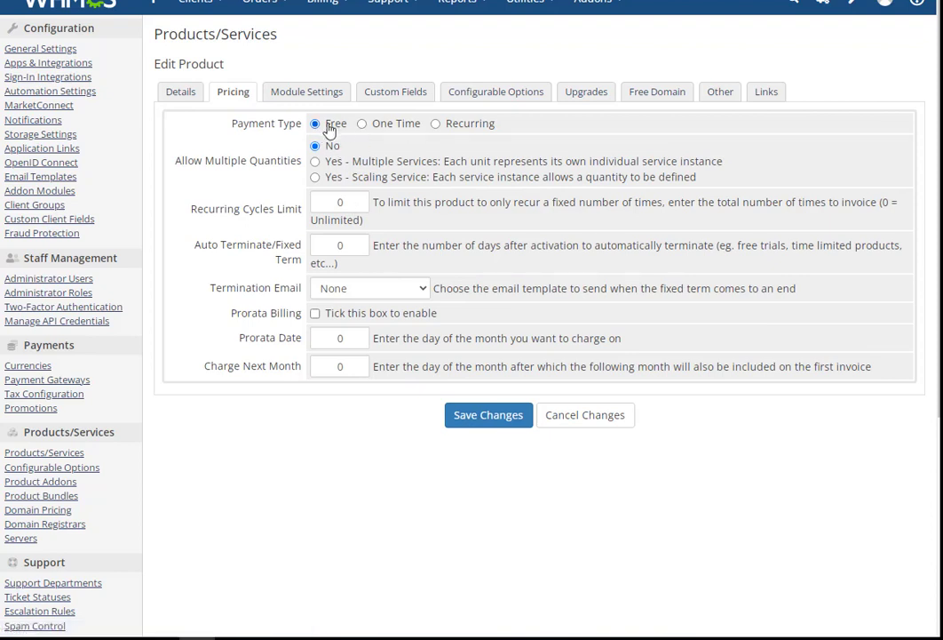
click(361, 124)
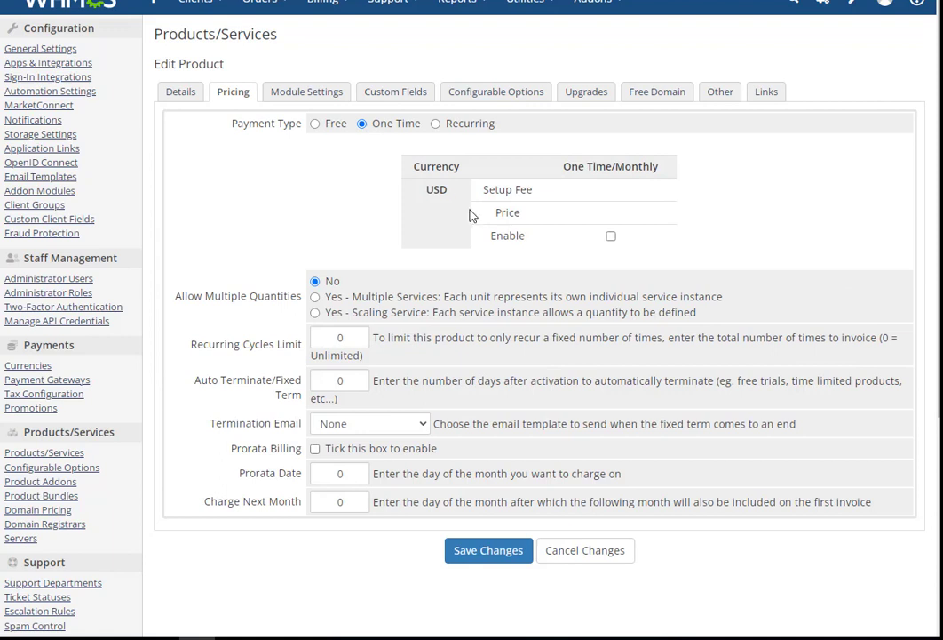
click(435, 123)
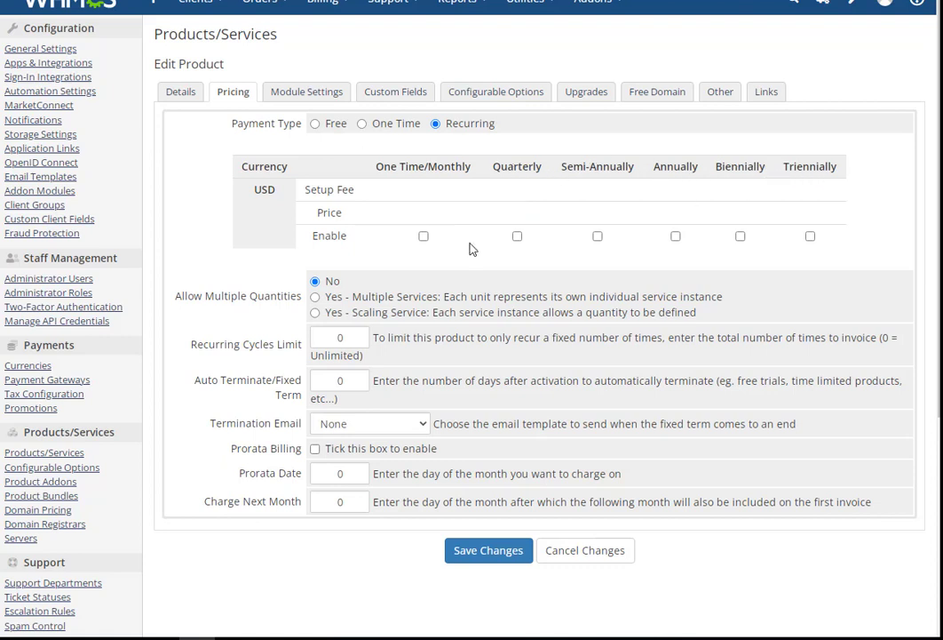
- Review Basic's Module Settings, keeping cPanel as the module, and focus the WHM package name
click(323, 91)
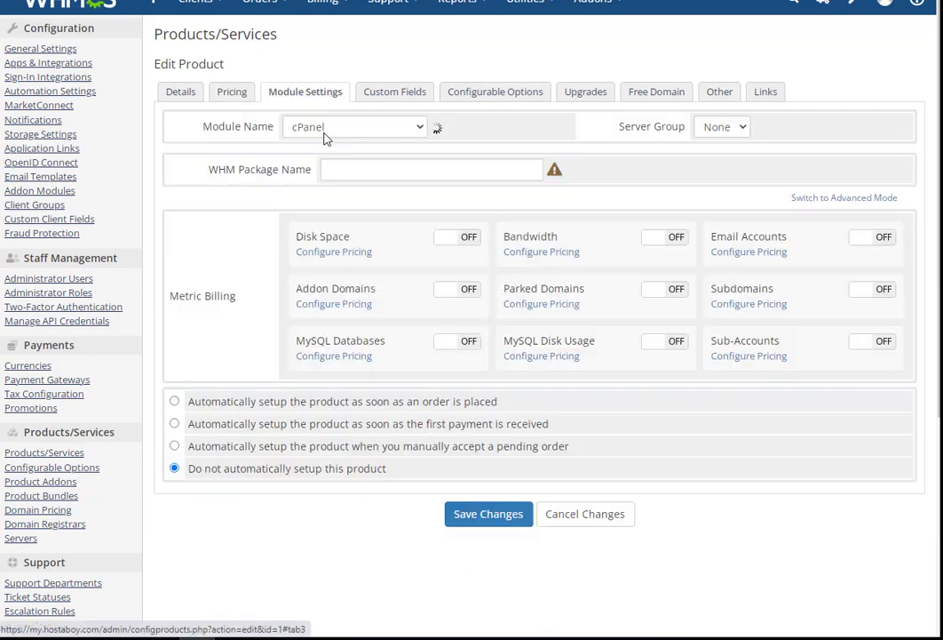
click(325, 133)
click(325, 133)
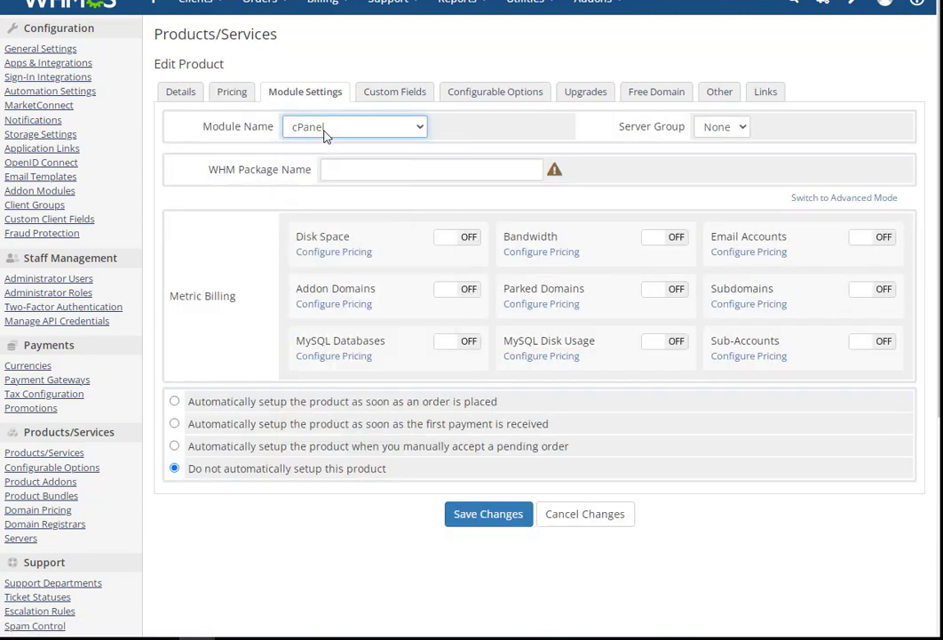
click(358, 174)
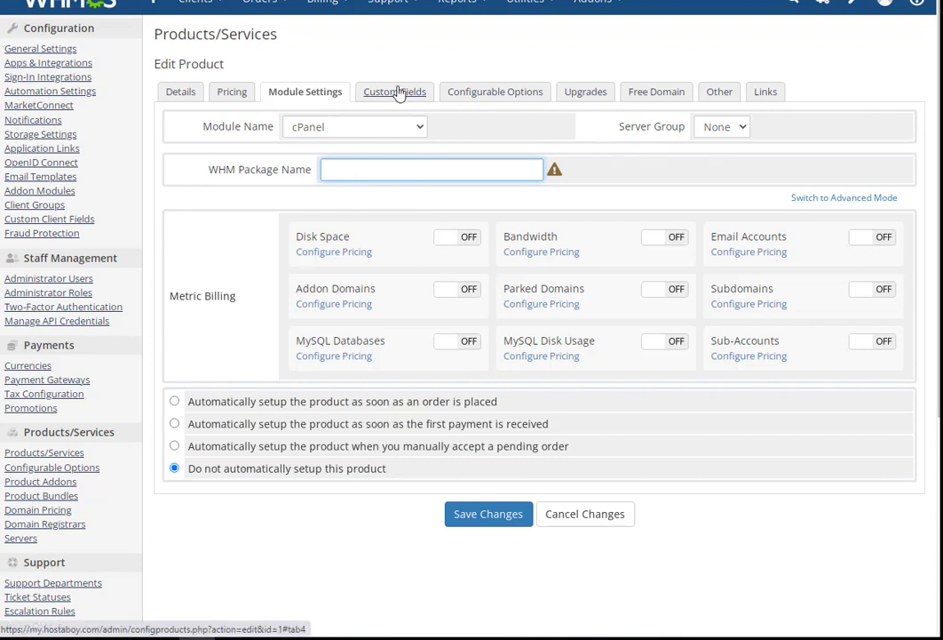
- Browse Basic's Custom Fields, Configurable Options, Upgrades and Free Domain tabs
click(399, 93)
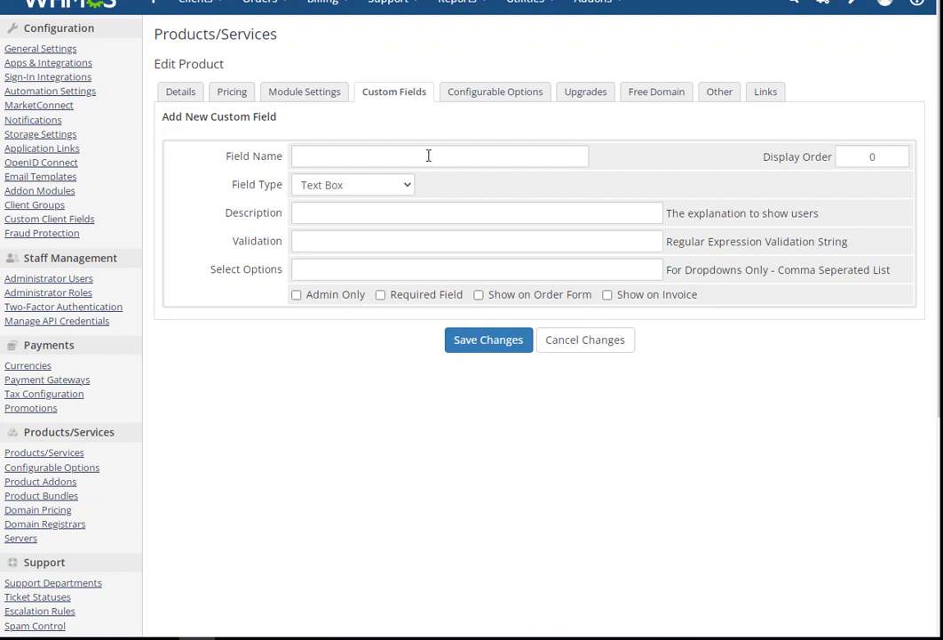
click(510, 98)
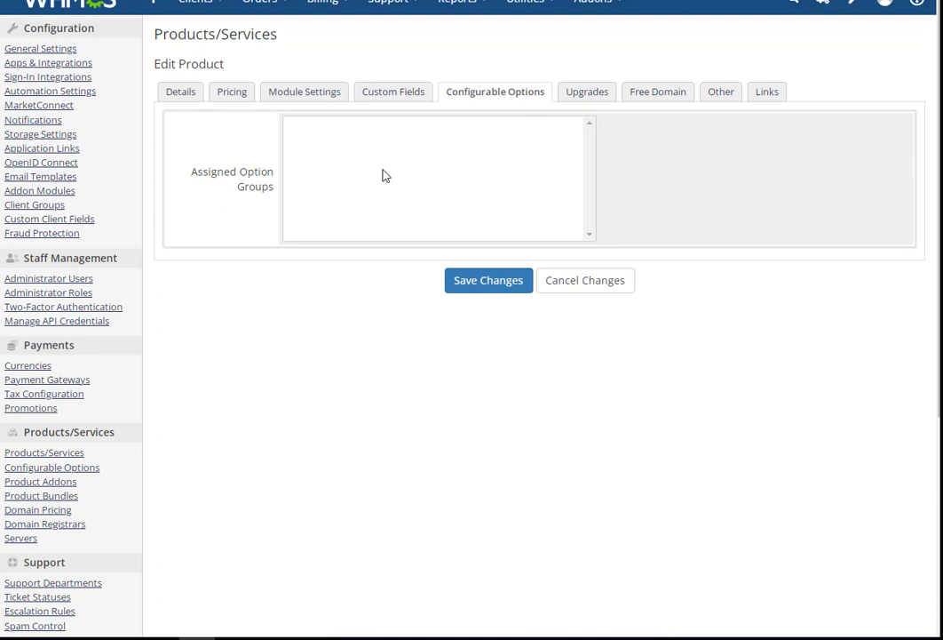
click(586, 96)
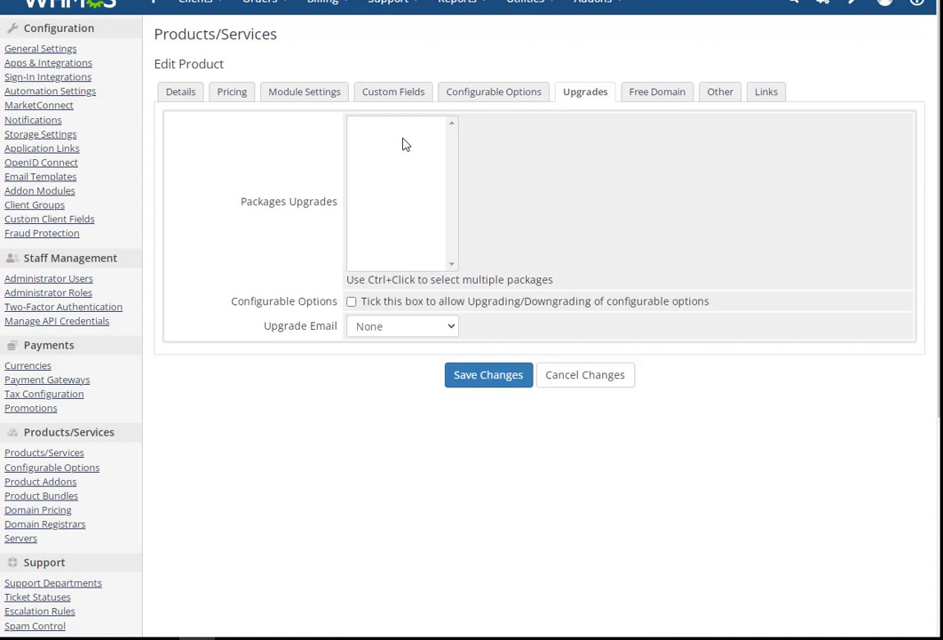
click(672, 93)
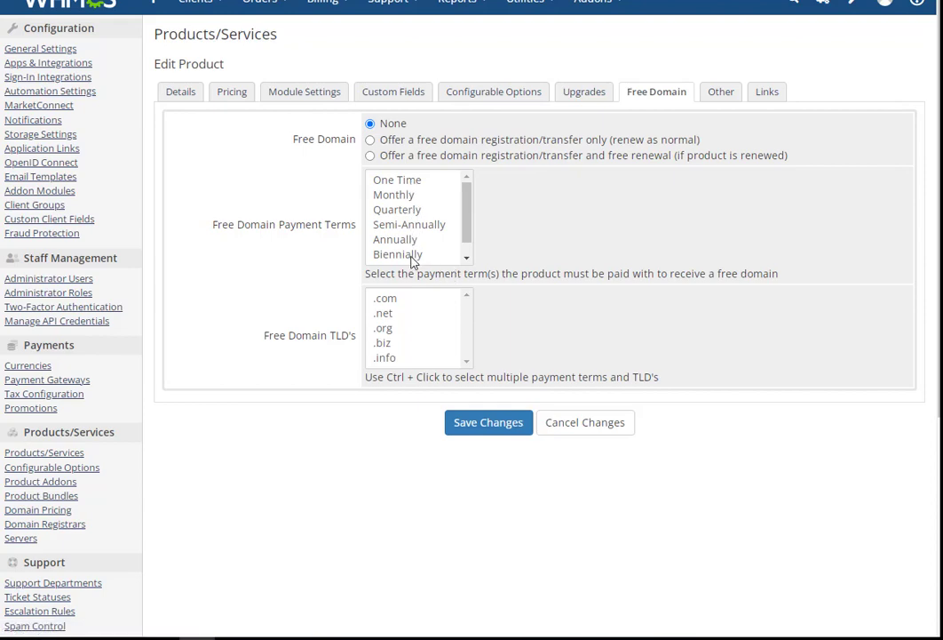
scroll(435, 341, down, 3)
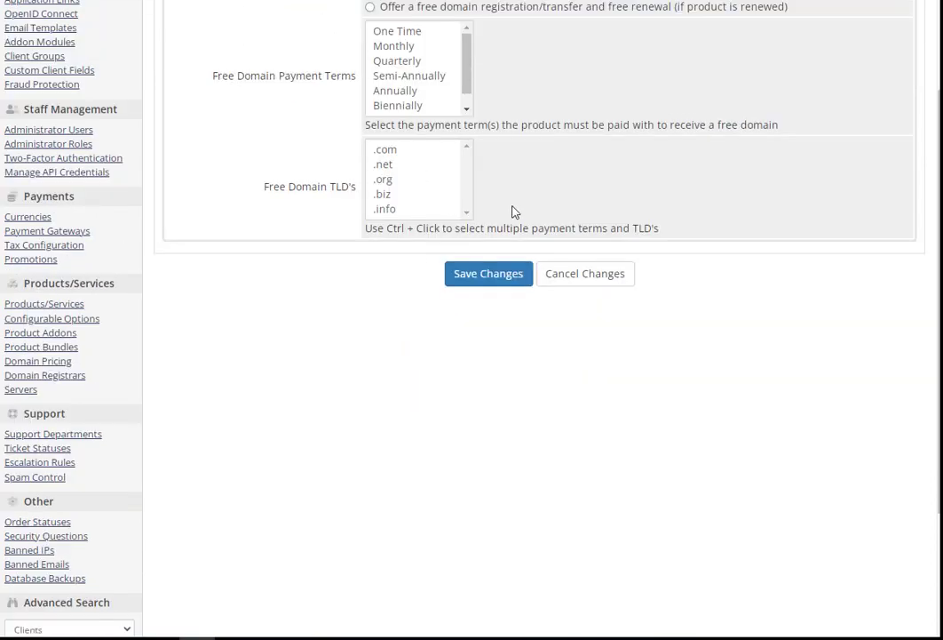
scroll(530, 210, up, 3)
- After checking the Other and Links tabs, set Basic's payment type to Free, save, and return to the list
click(713, 104)
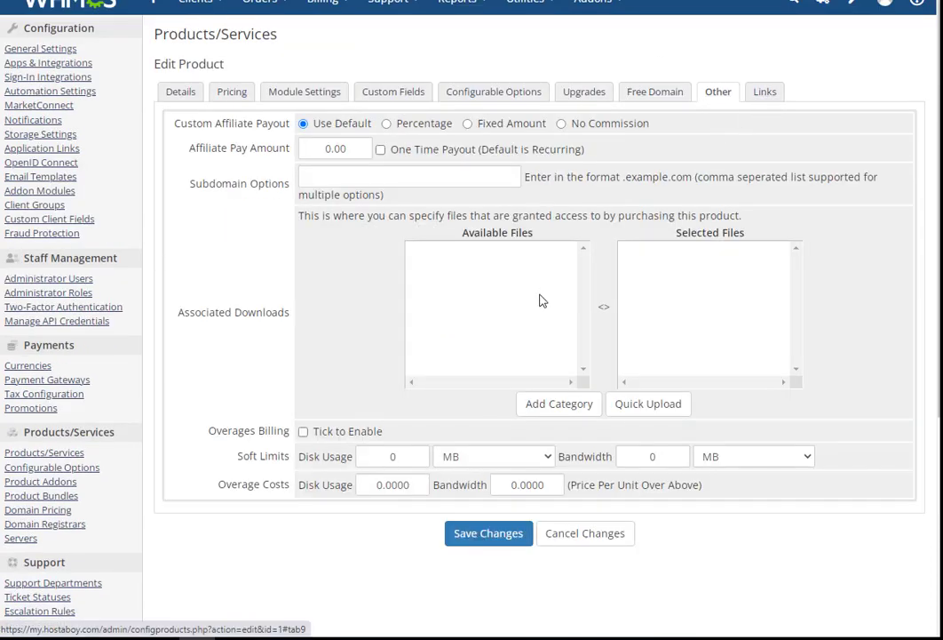
click(765, 95)
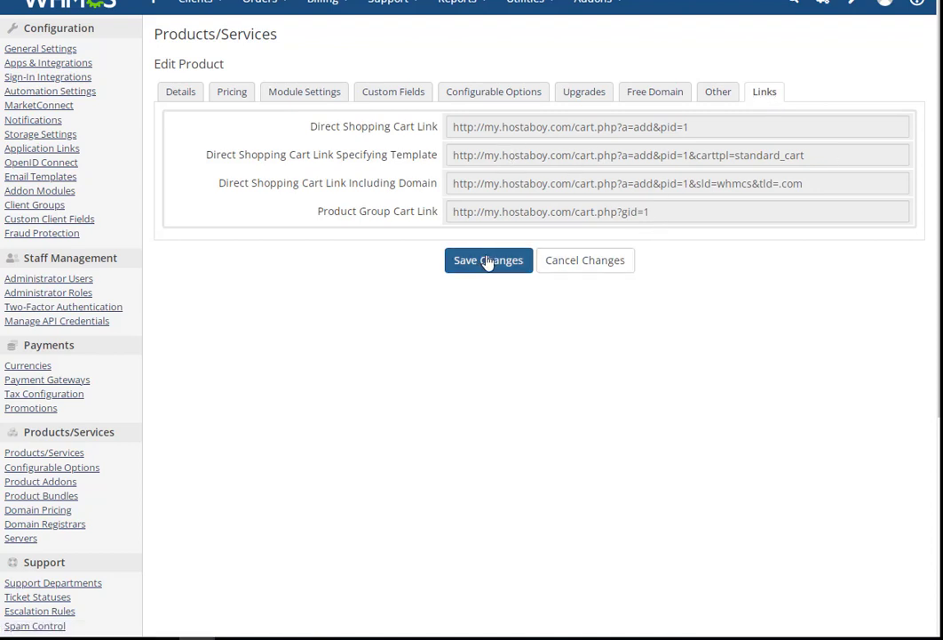
click(234, 97)
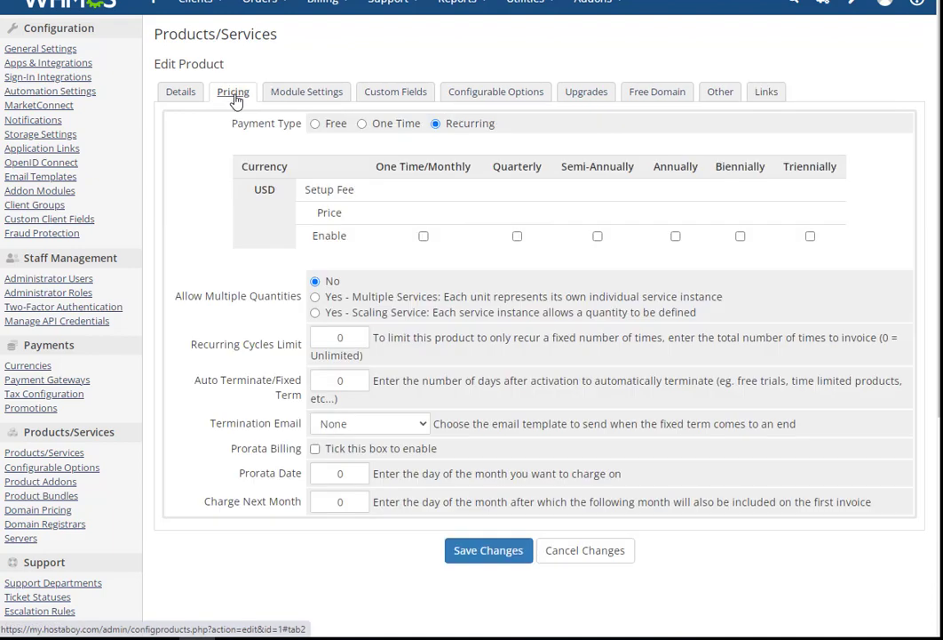
click(315, 124)
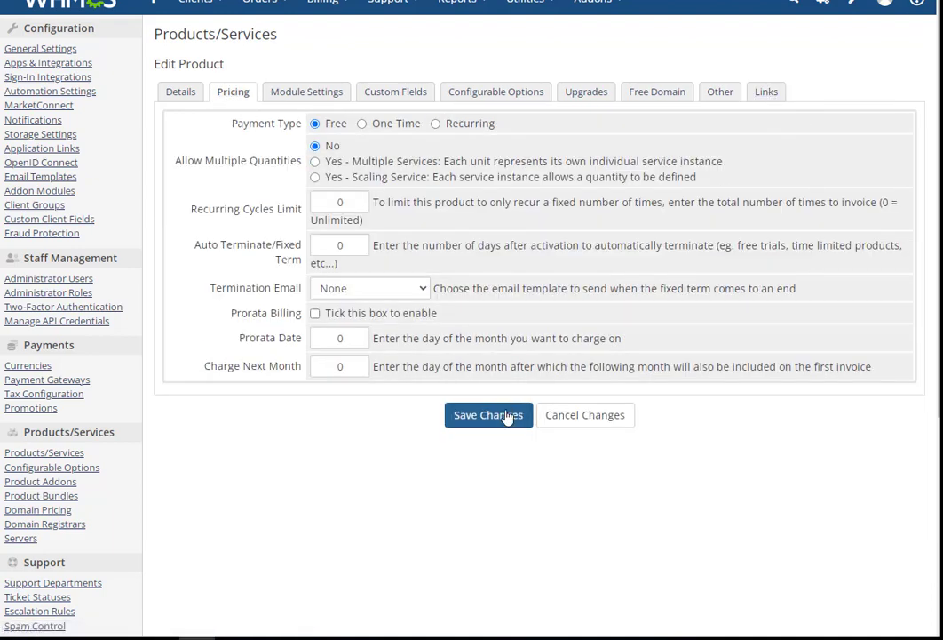
click(506, 418)
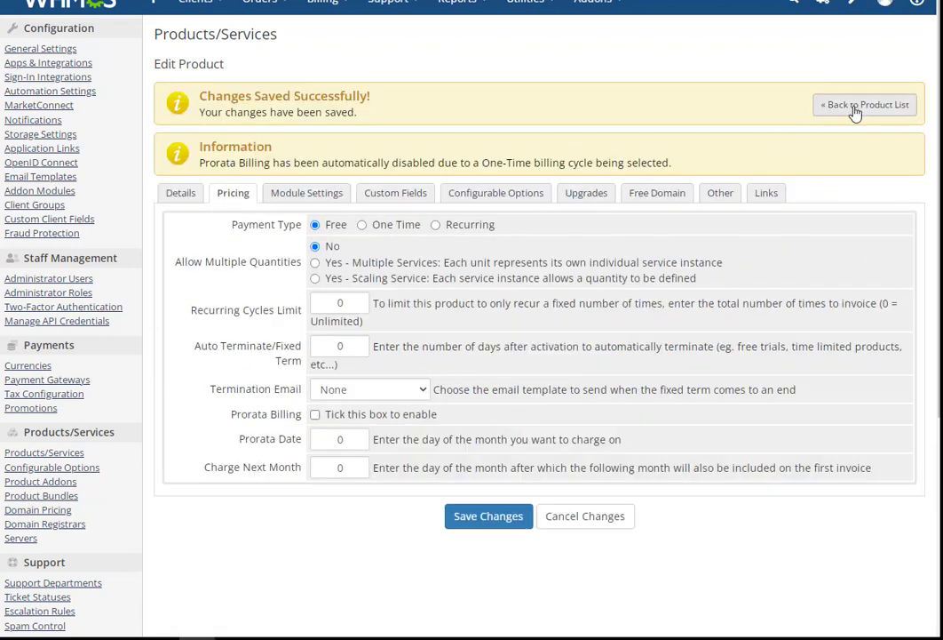
click(851, 111)
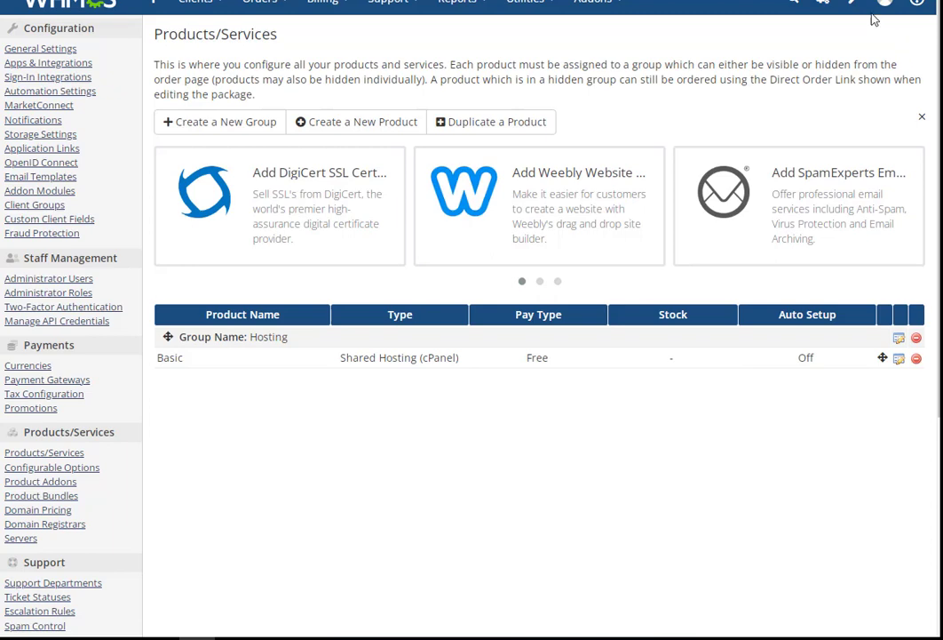
- Under System Settings > Servers, save a group 'My Server' set to Add to the least full server
click(848, 7)
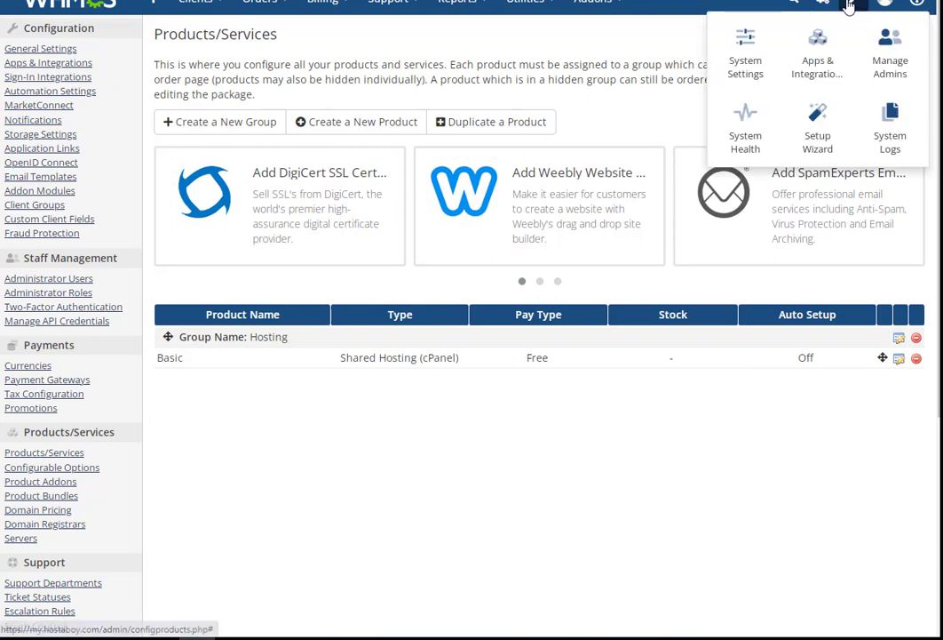
click(753, 58)
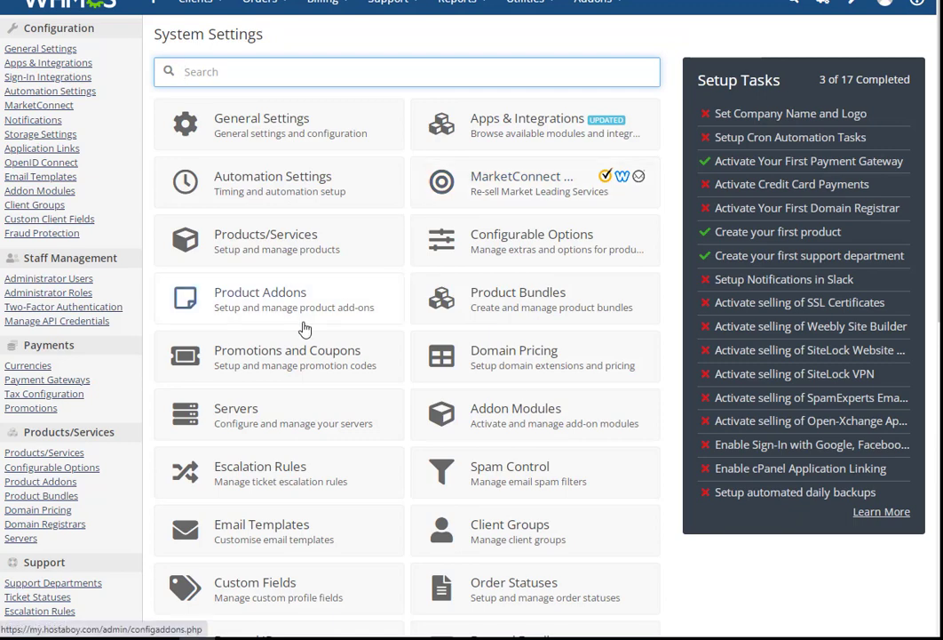
click(246, 418)
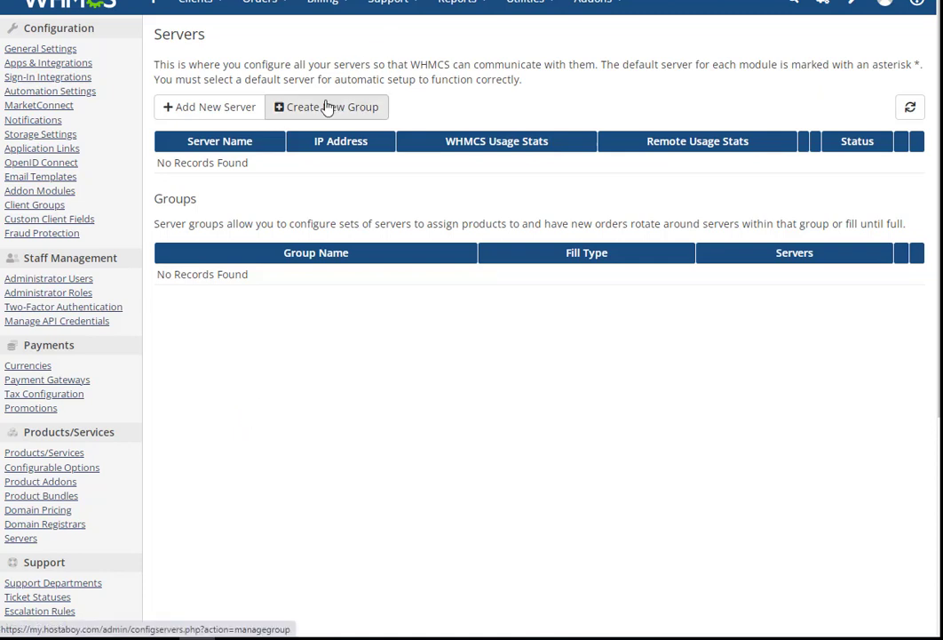
click(327, 107)
click(326, 100)
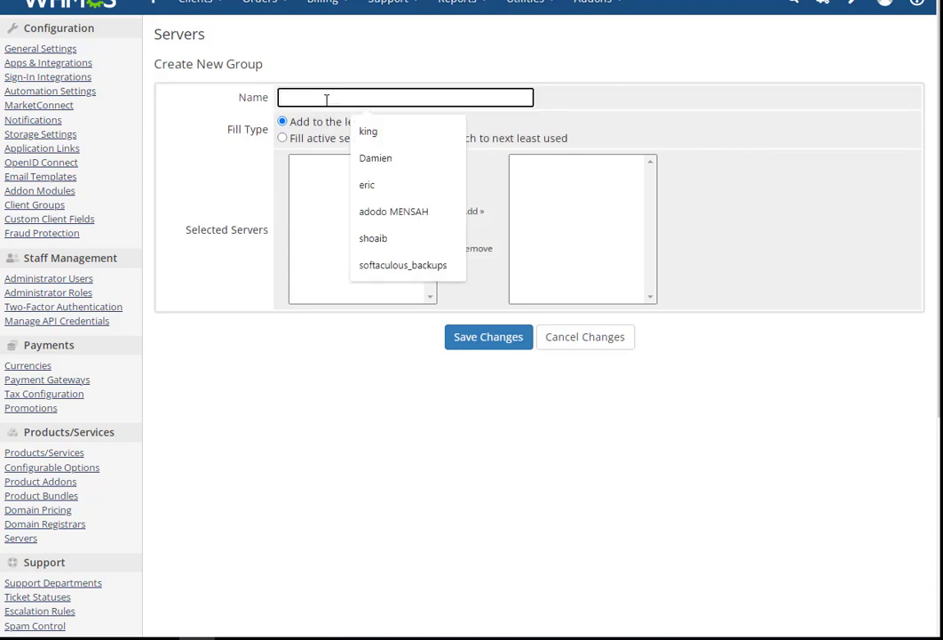
text(my)
key(BackSpace)
key(BackSpace)
text(y)
key(BackSpace)
key(BackSpace)
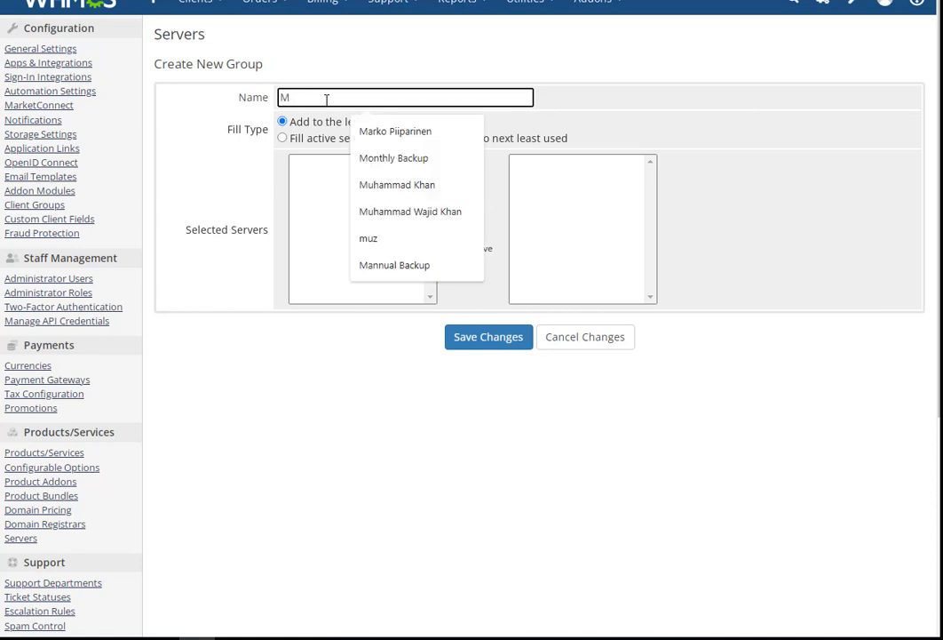
text(y Server)
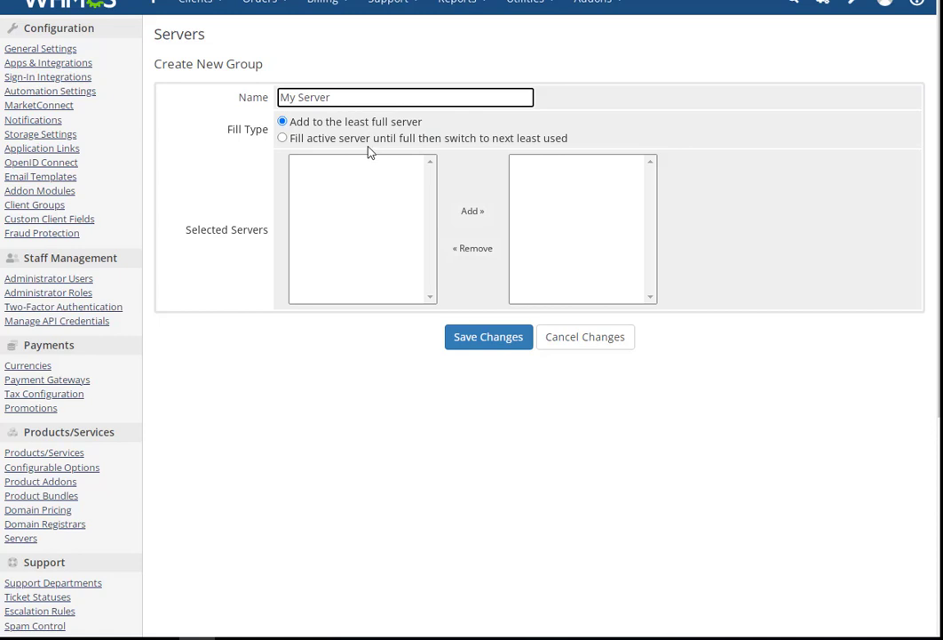
click(486, 338)
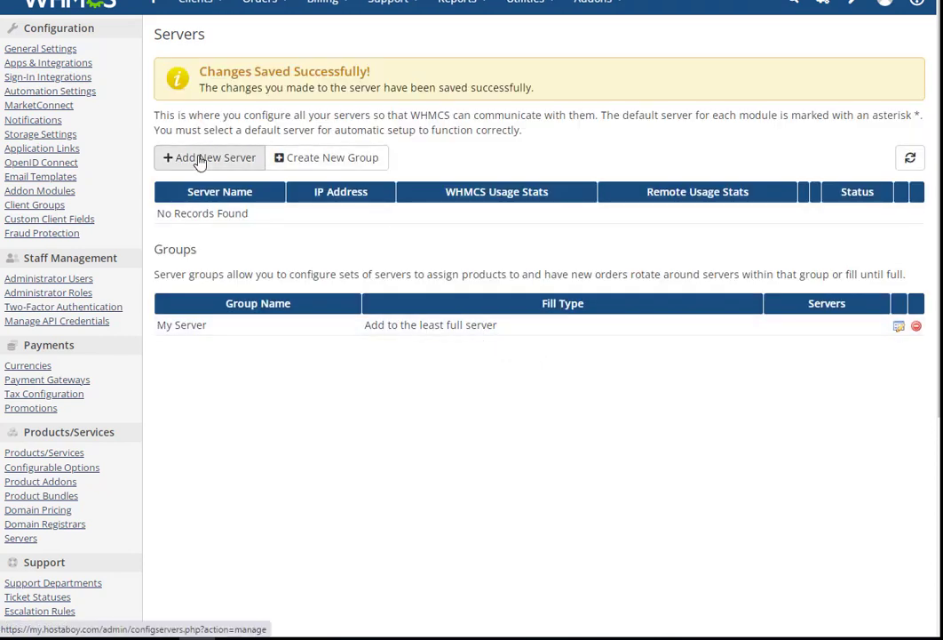
- Start a new cPanel-module server and begin filling its hostname and username fields
click(201, 159)
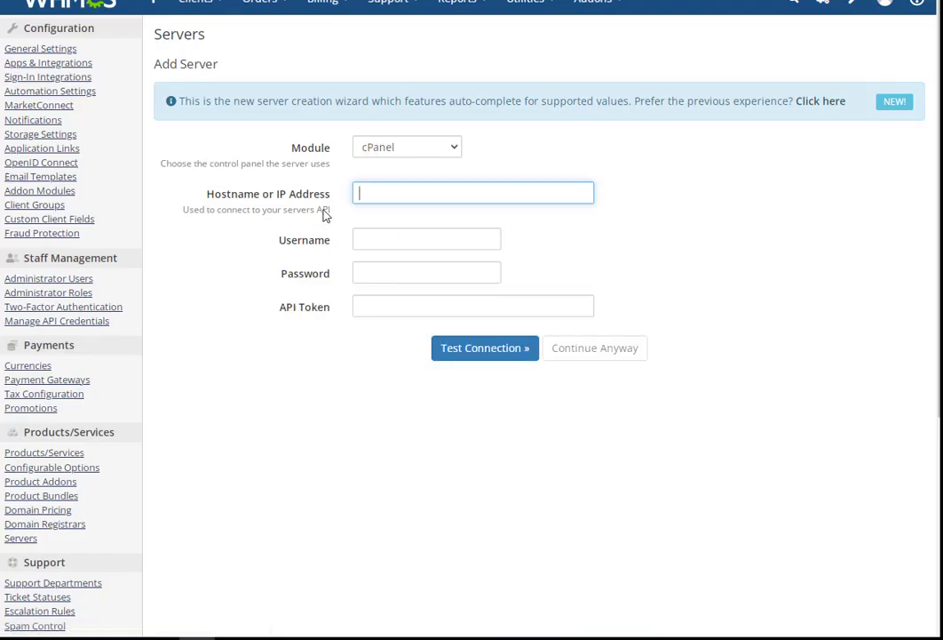
click(480, 192)
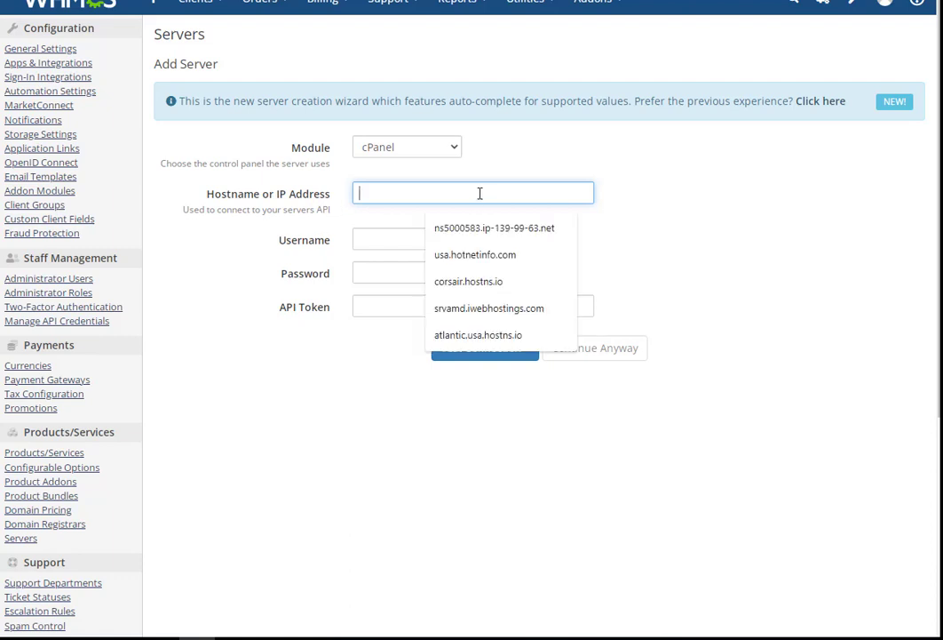
key(Tab)
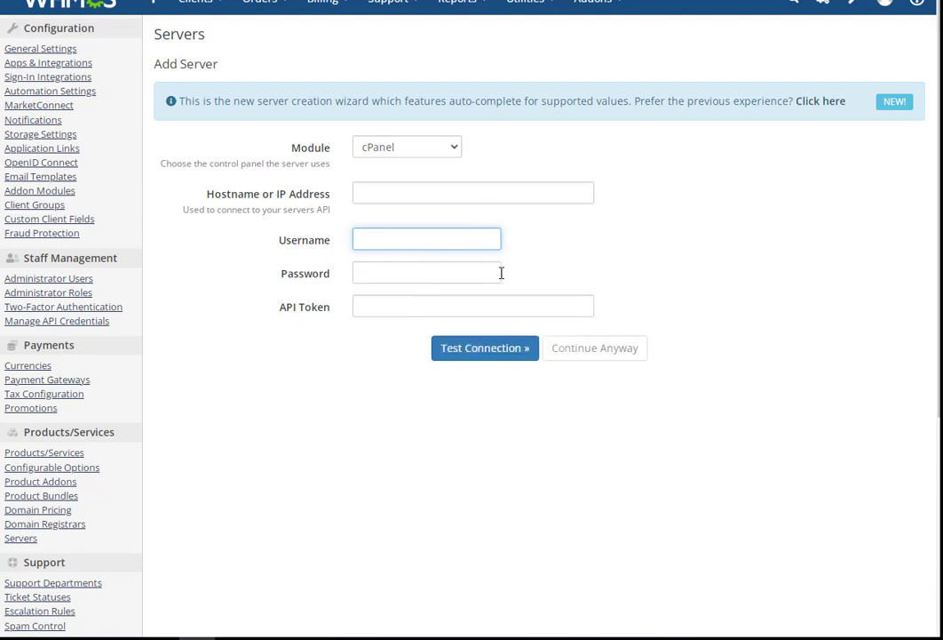
click(610, 272)
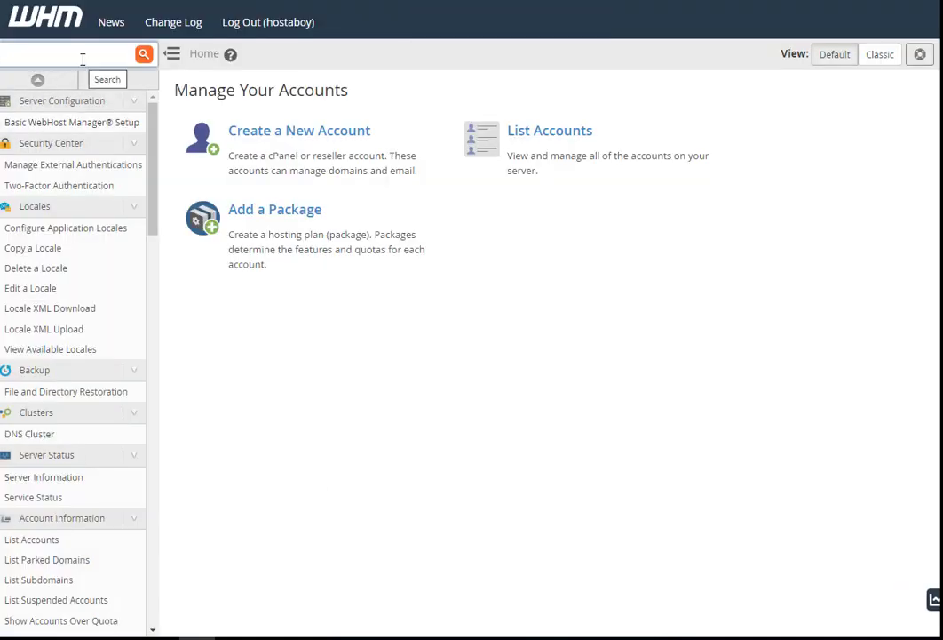
- Find 'token' in WHM, open Manage API Tokens, and review the Generate Token privileges list
text(token)
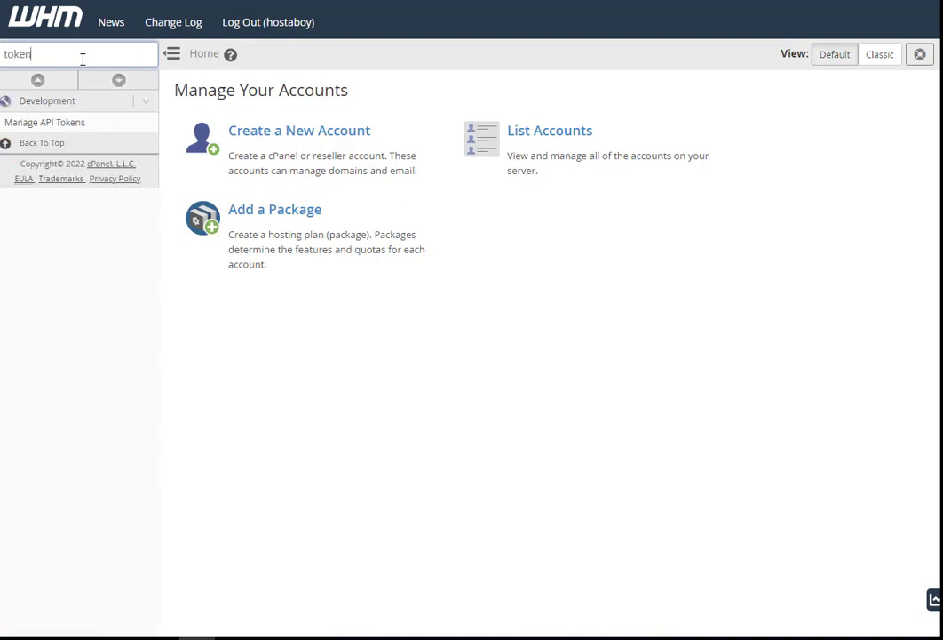
click(31, 124)
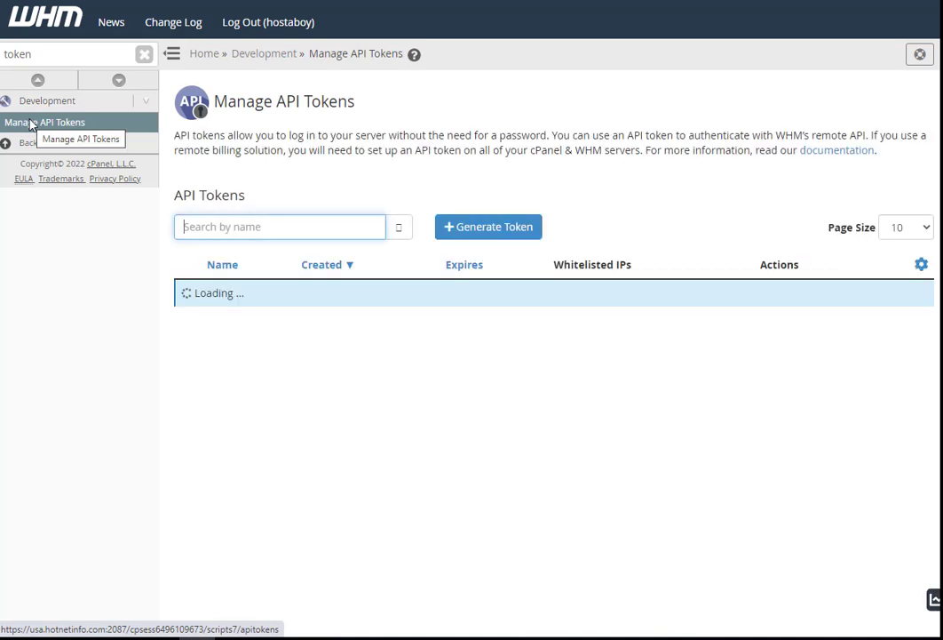
click(502, 227)
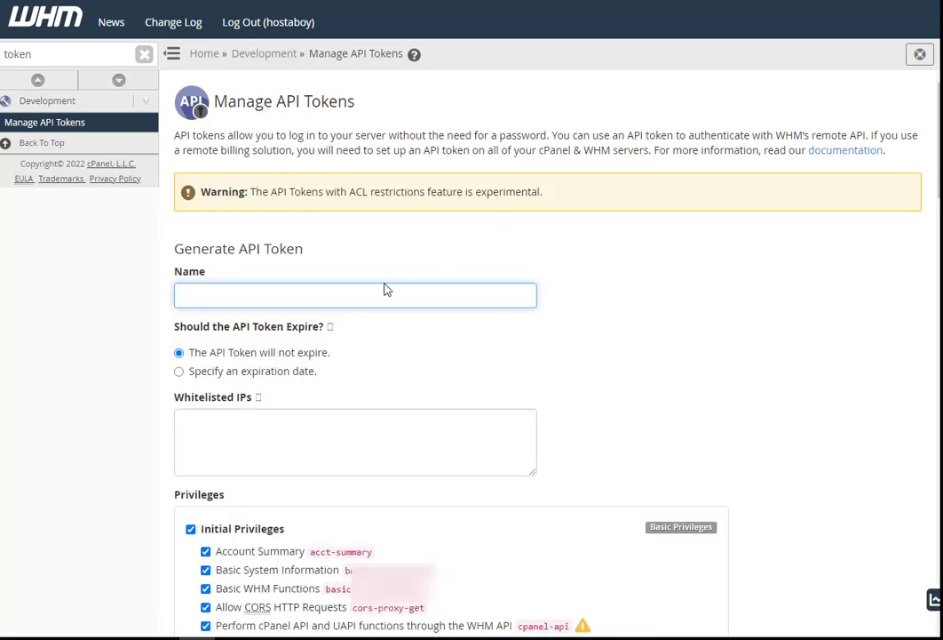
scroll(370, 311, down, 4)
scroll(370, 322, down, 15)
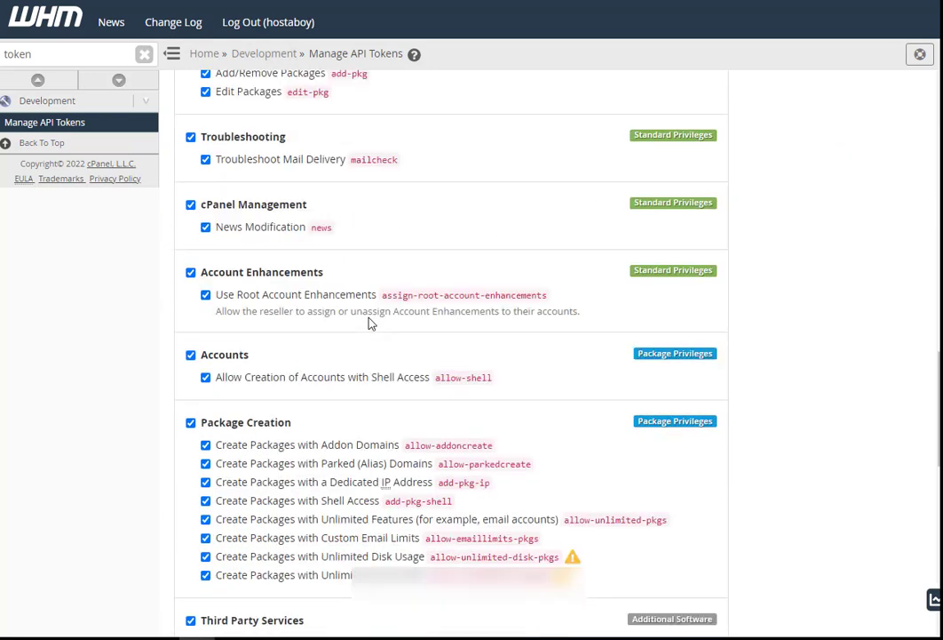
scroll(371, 322, down, 5)
scroll(370, 322, up, 12)
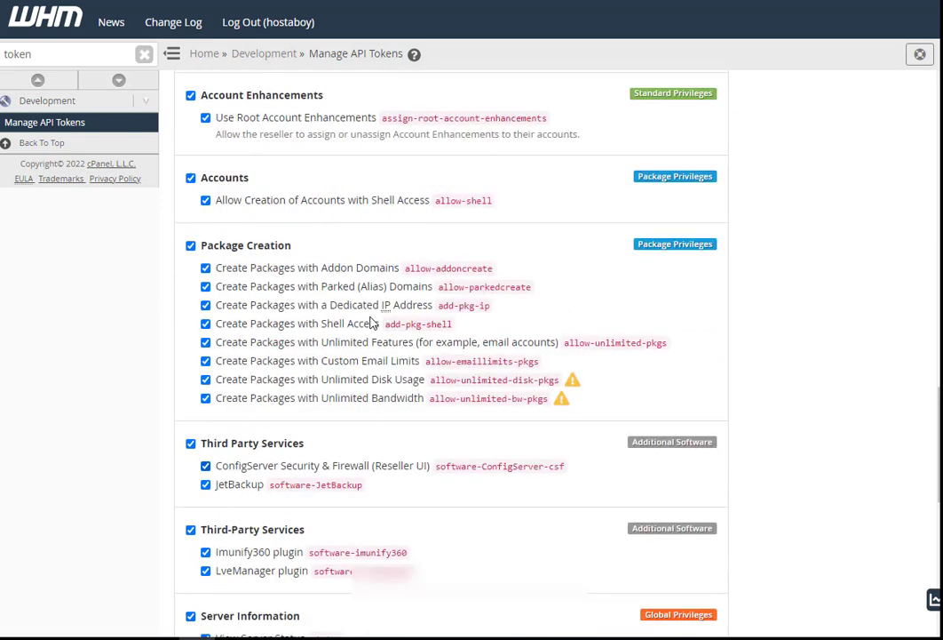
scroll(370, 321, up, 9)
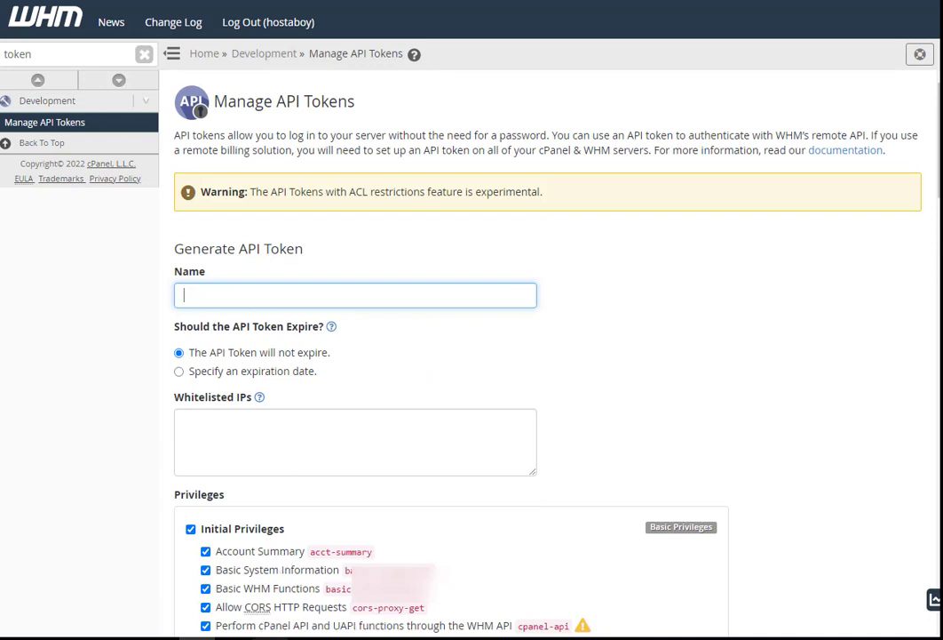
- Test the connection to the usa cPanel server and save it, declining the browser's password prompts
click(867, 586)
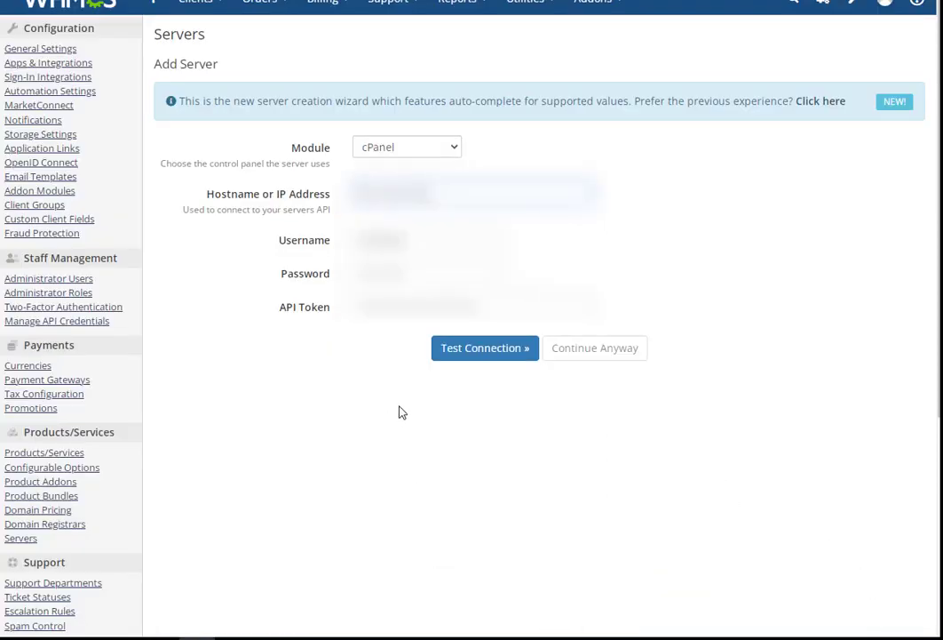
click(456, 354)
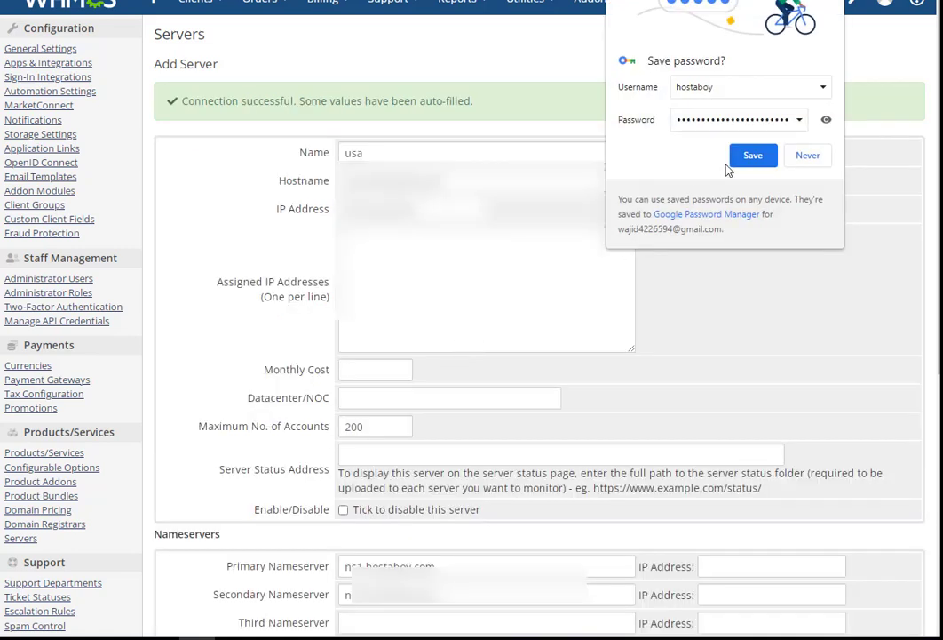
click(799, 161)
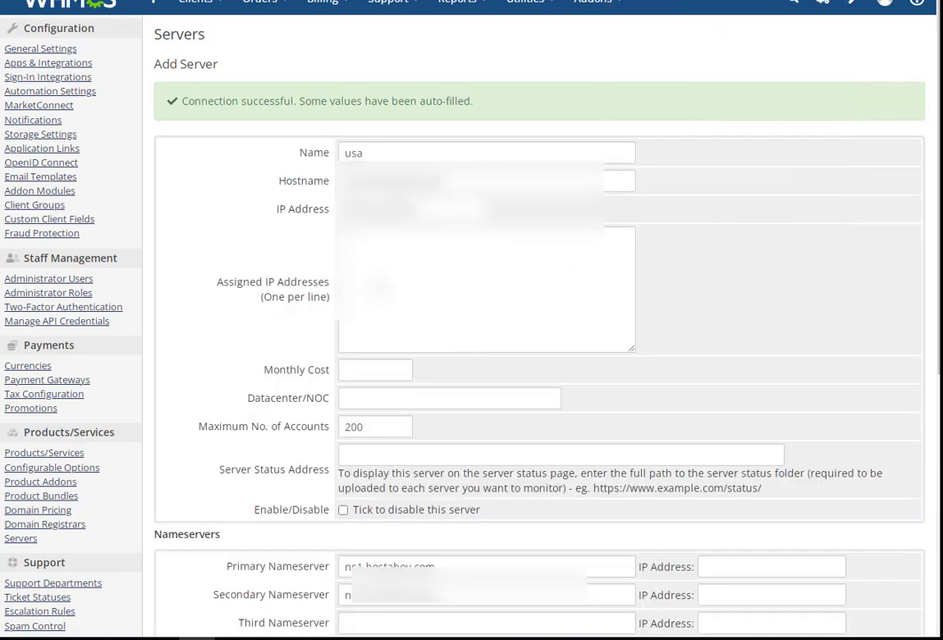
scroll(799, 161, down, 3)
scroll(498, 532, down, 2)
click(496, 578)
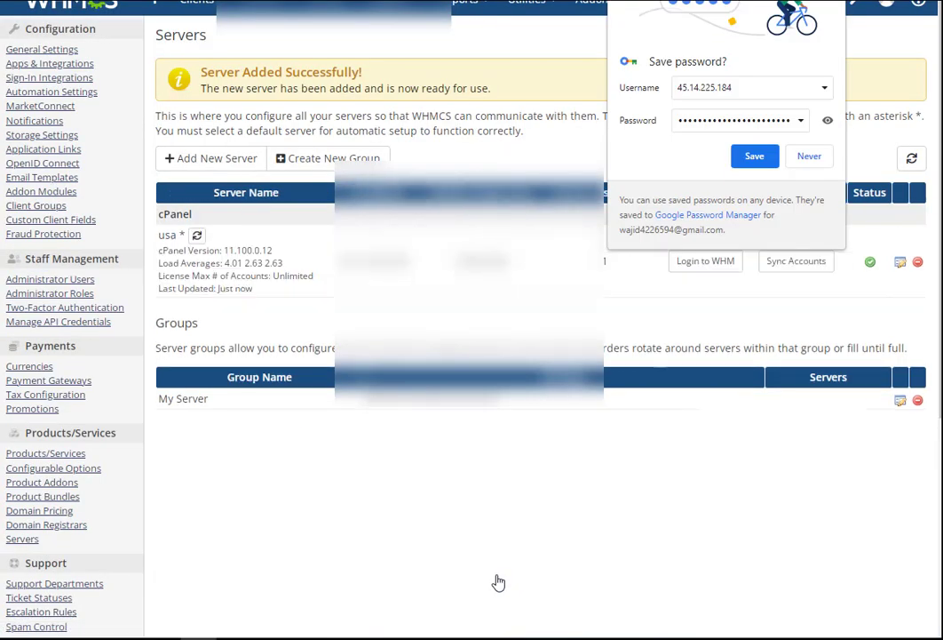
click(812, 159)
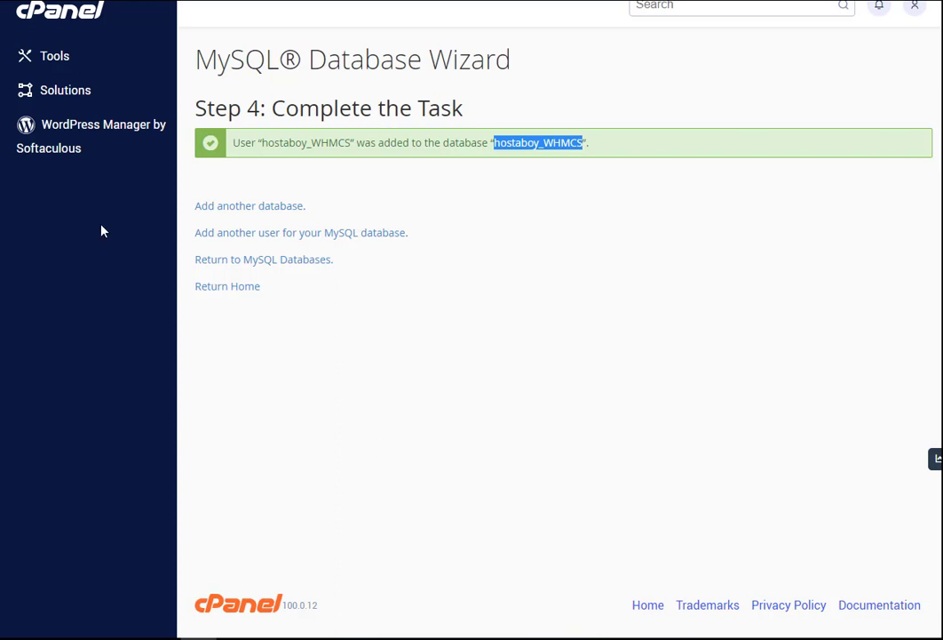
- Create the 'support' email account on hostaboy.com with a generated password
click(57, 23)
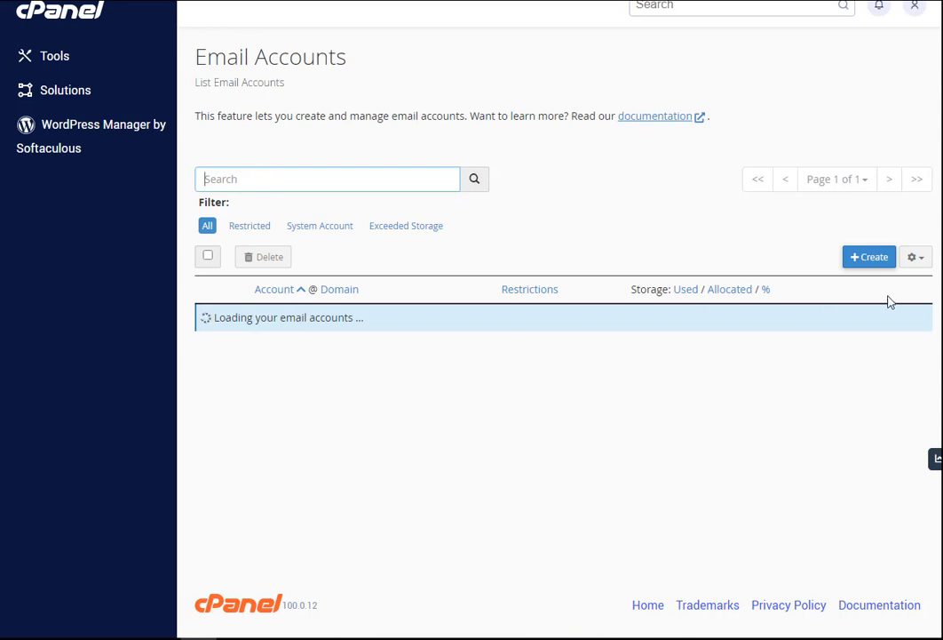
click(870, 258)
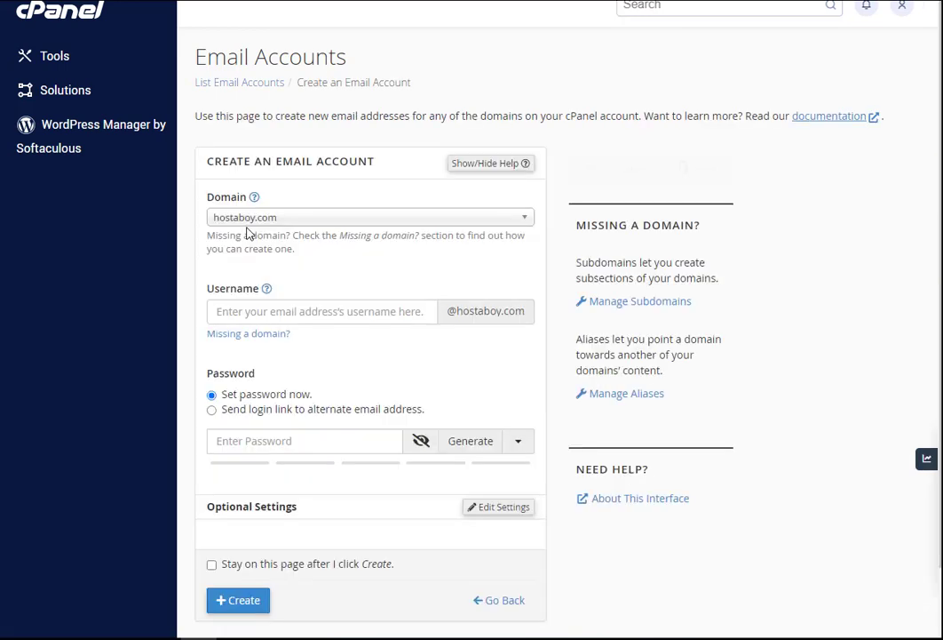
click(262, 309)
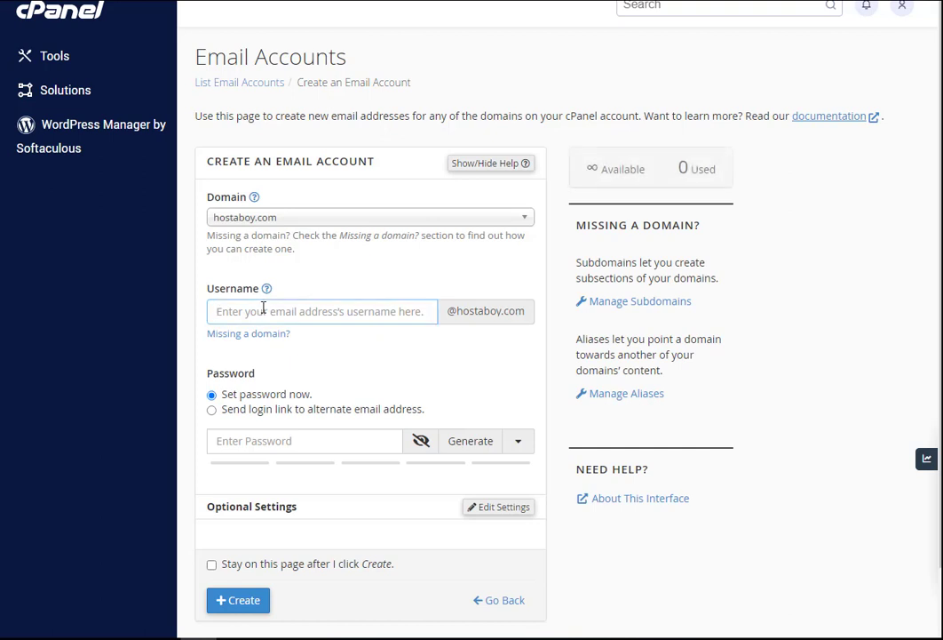
text(support)
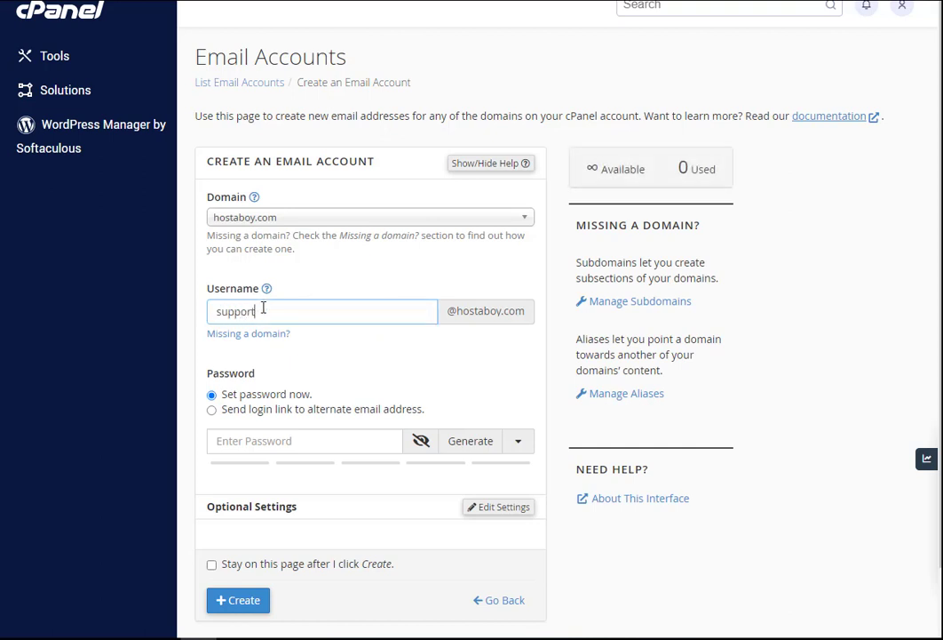
click(451, 450)
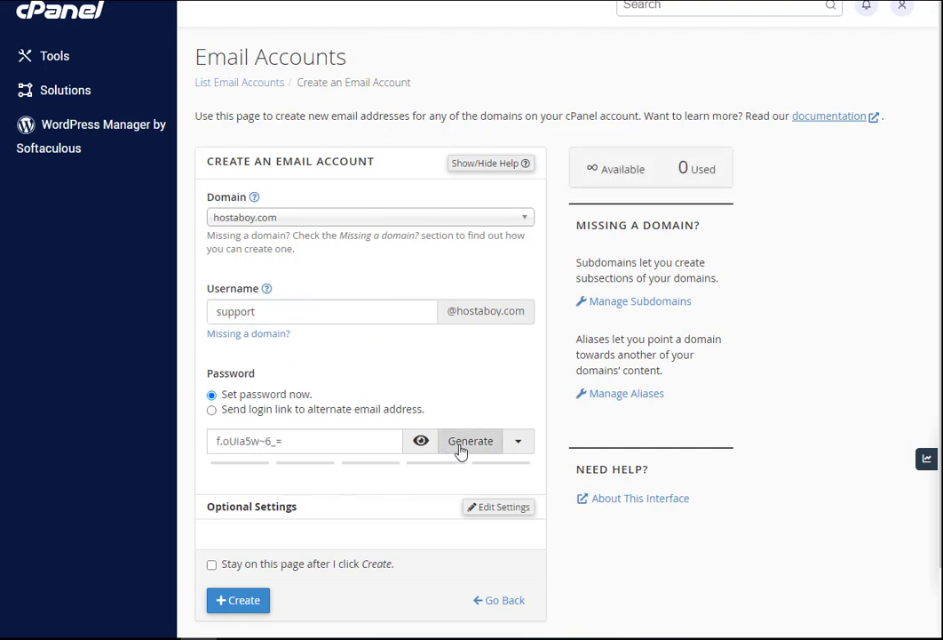
scroll(308, 355, down, 1)
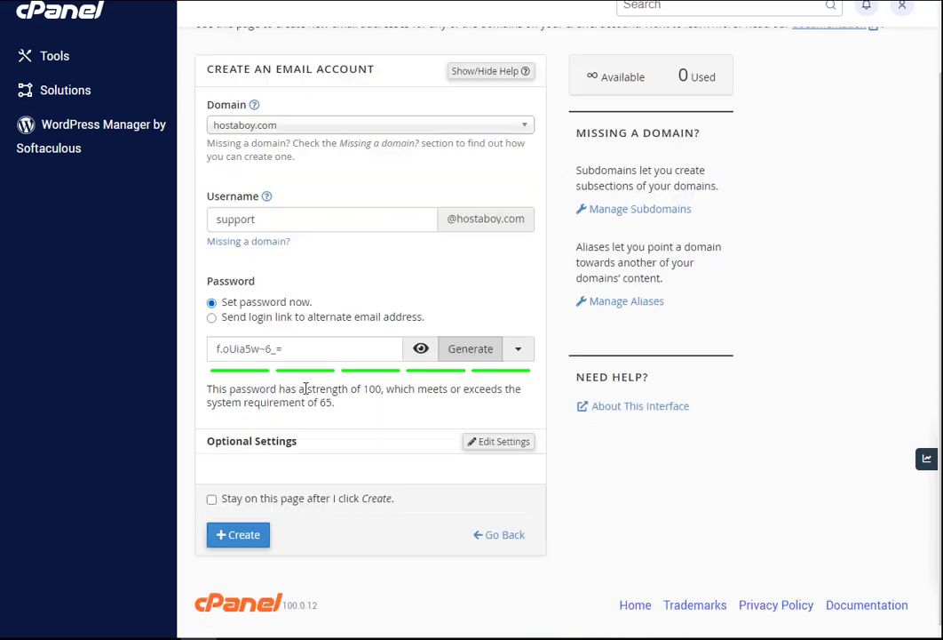
click(238, 536)
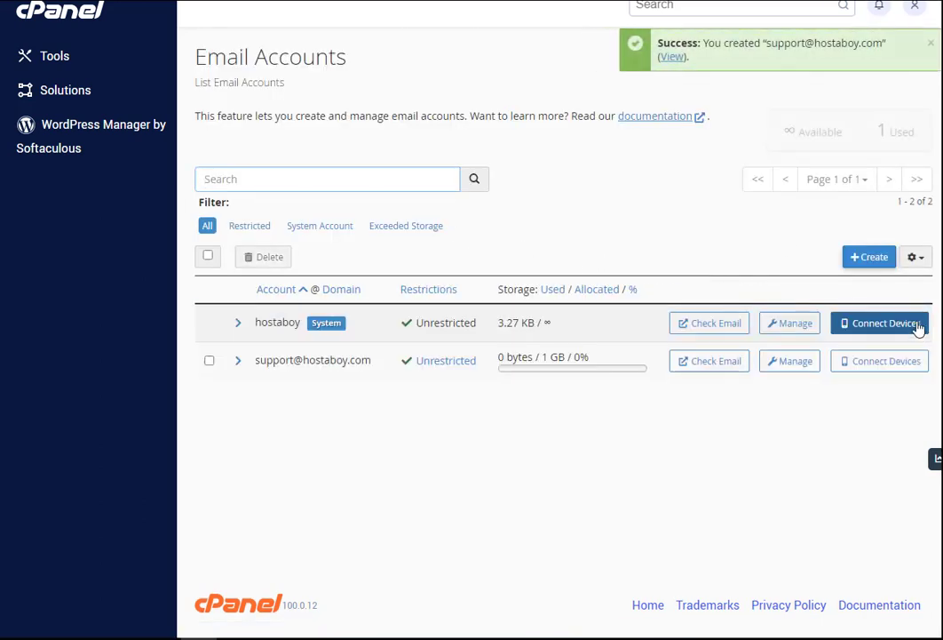
- Create the 'admin' email account on hostaboy.com
click(877, 261)
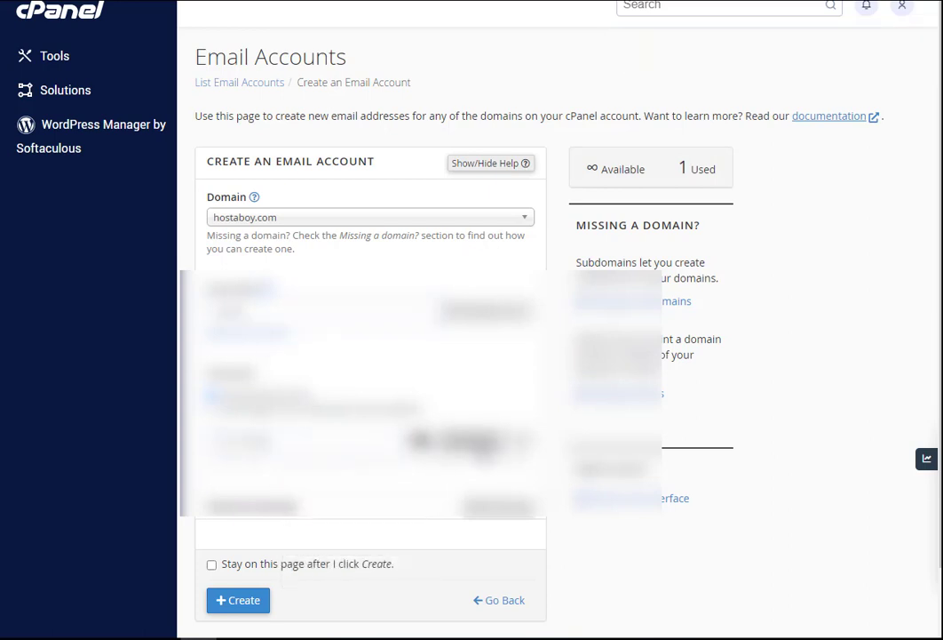
scroll(266, 564, down, 2)
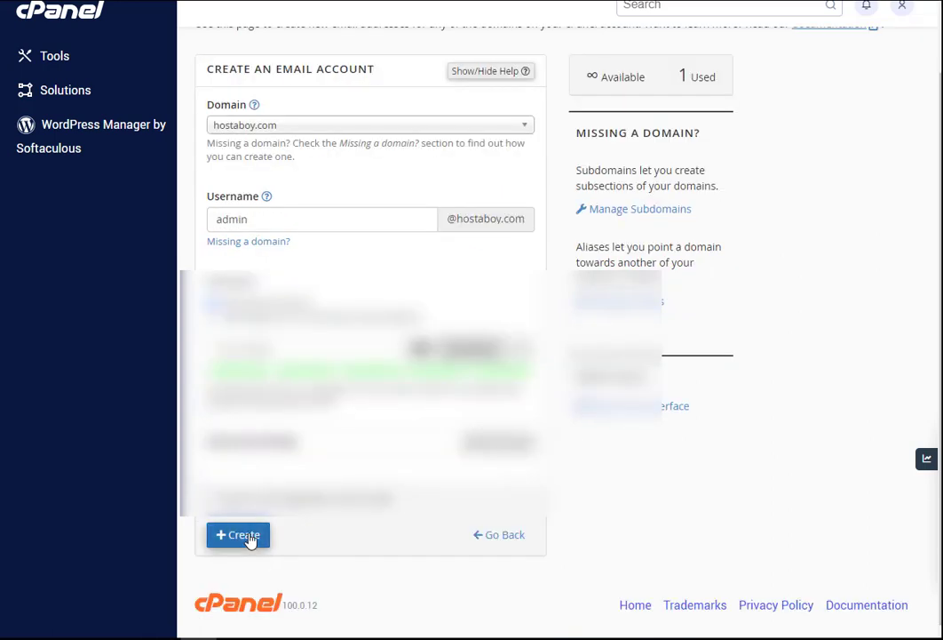
click(250, 536)
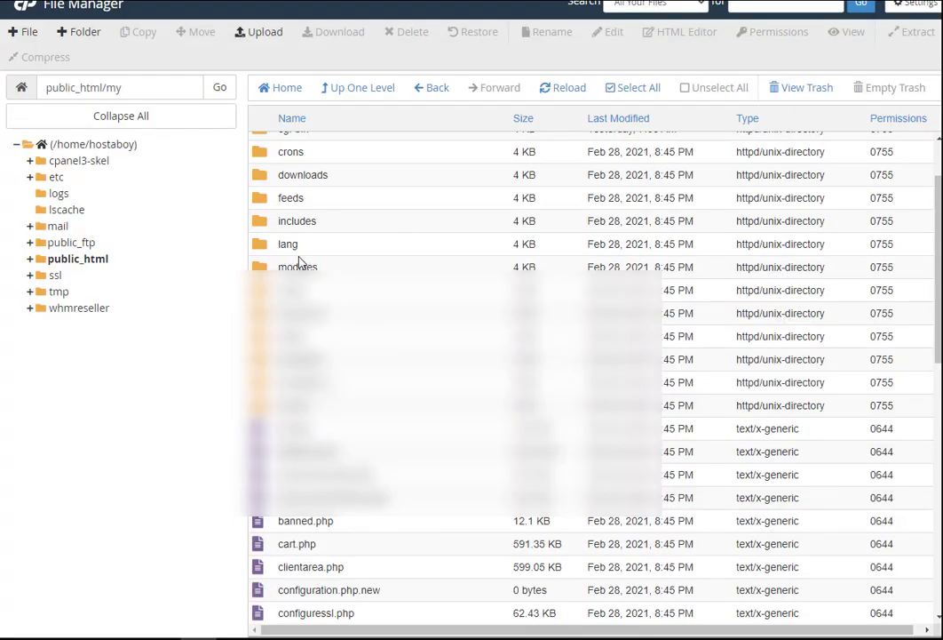
- Open public_html/wp-content in File Manager and refresh its listing
scroll(391, 282, up, 2)
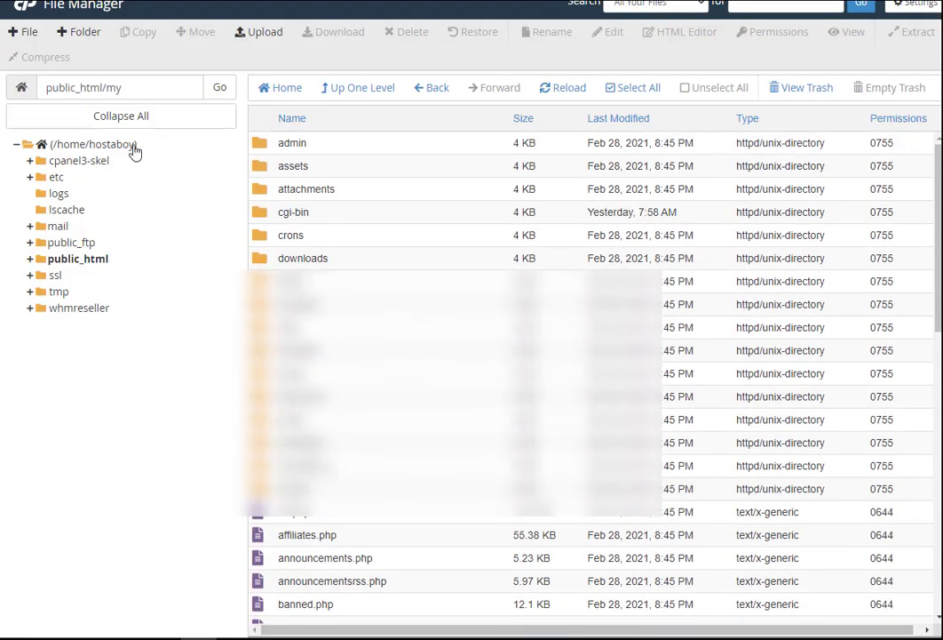
click(76, 261)
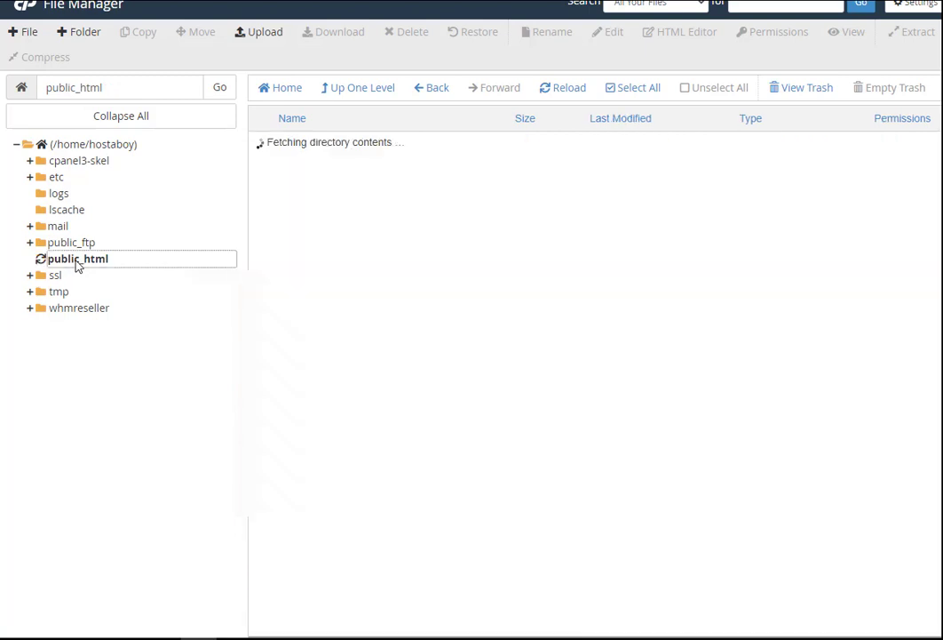
double_click(267, 219)
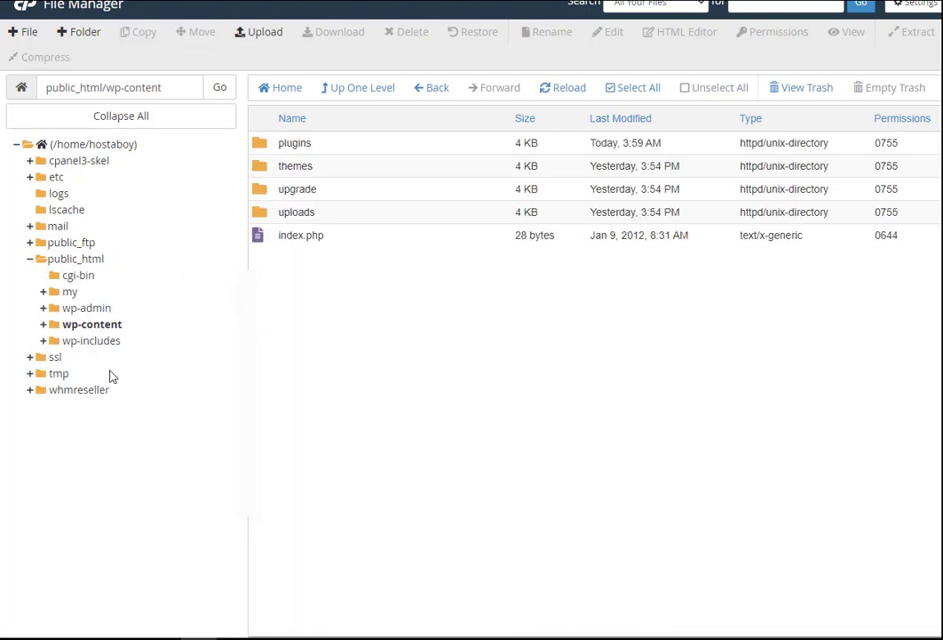
click(64, 326)
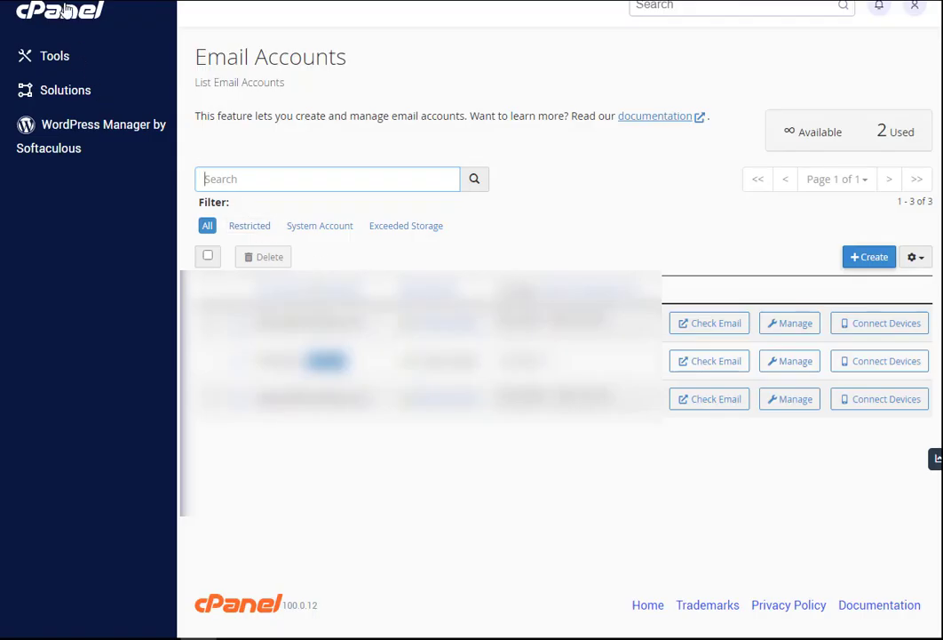
- Return to the cPanel home page and open a new browser tab
click(64, 11)
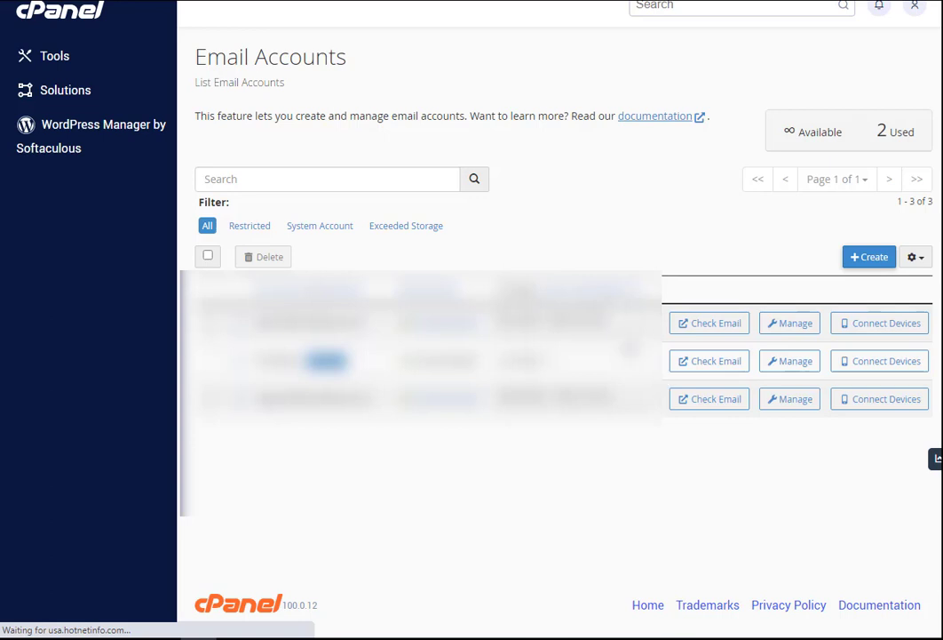
scroll(666, 385, down, 5)
scroll(464, 320, down, 12)
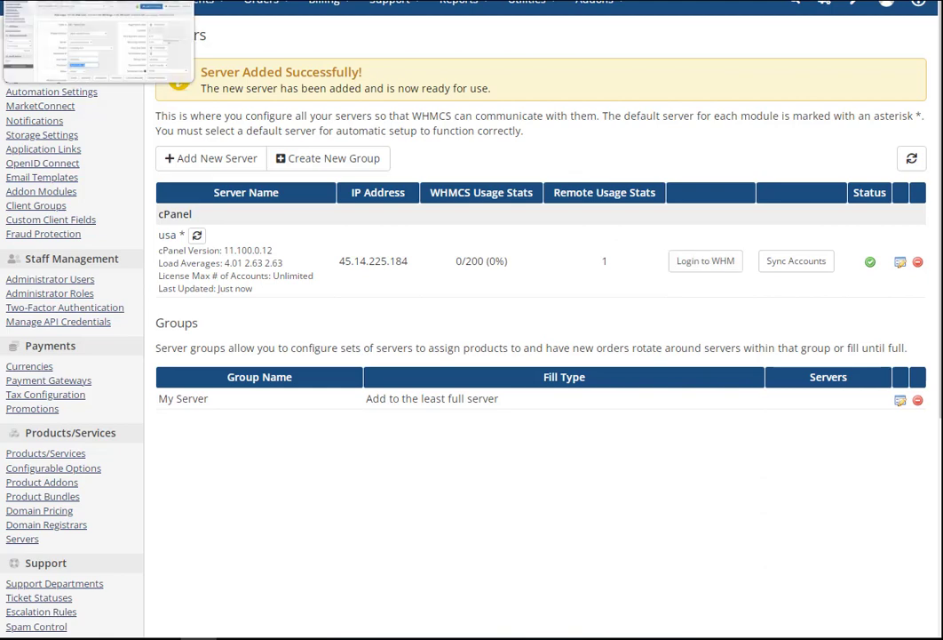
key(ctrl+t)
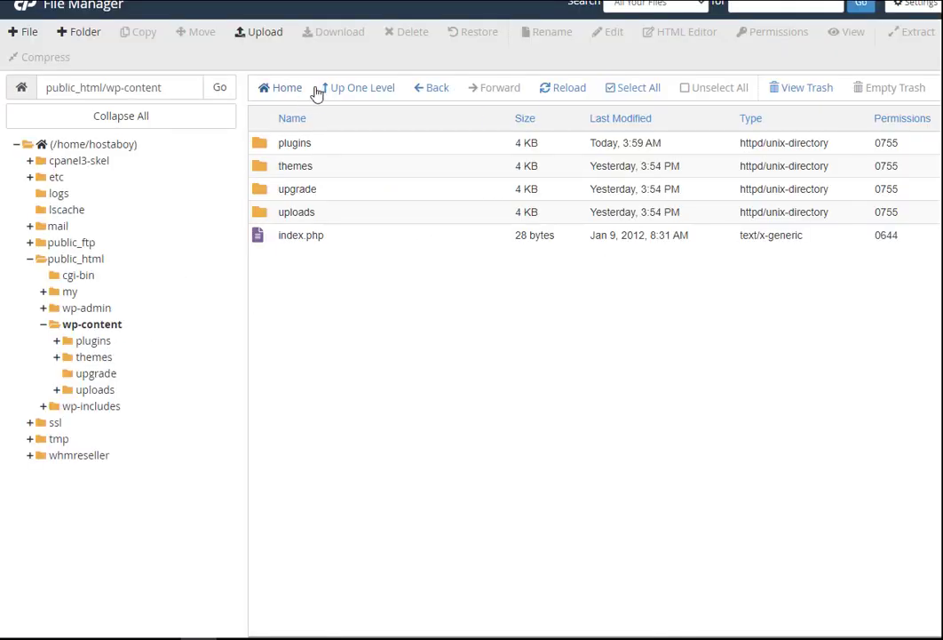
- Open the public_html/my WHMCS folder and select its error_log file
click(77, 258)
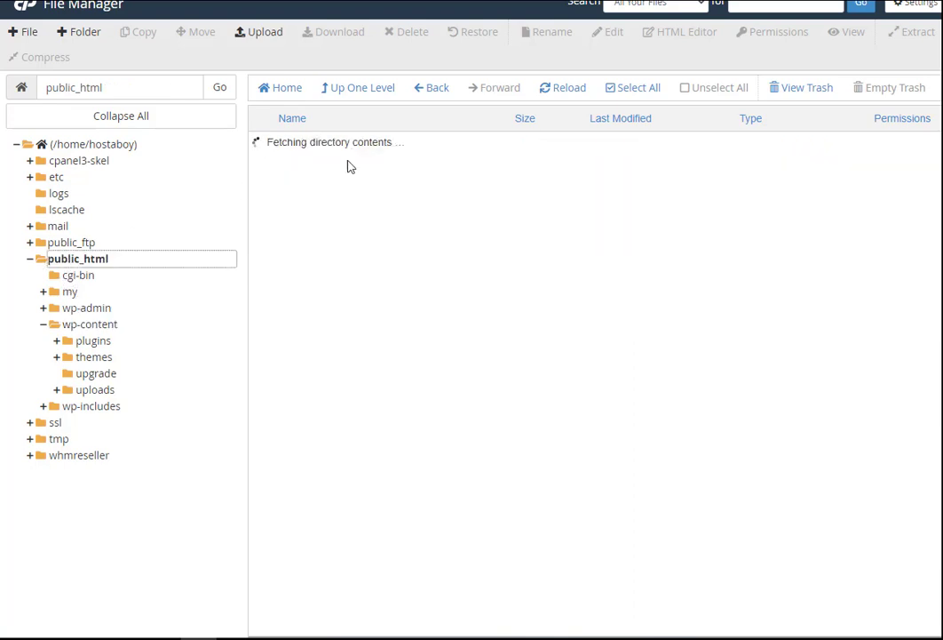
double_click(267, 167)
scroll(382, 430, down, 4)
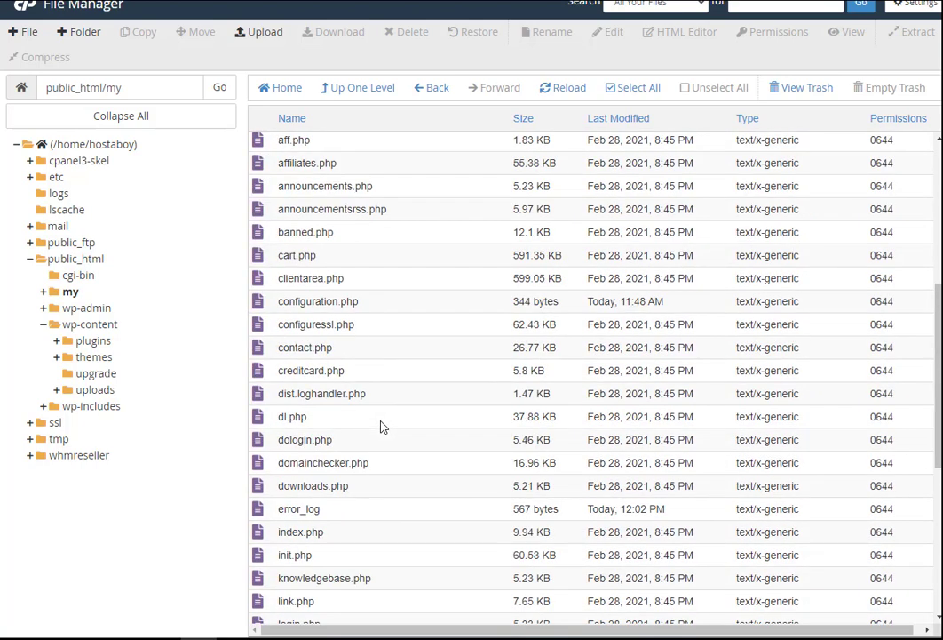
scroll(382, 427, up, 1)
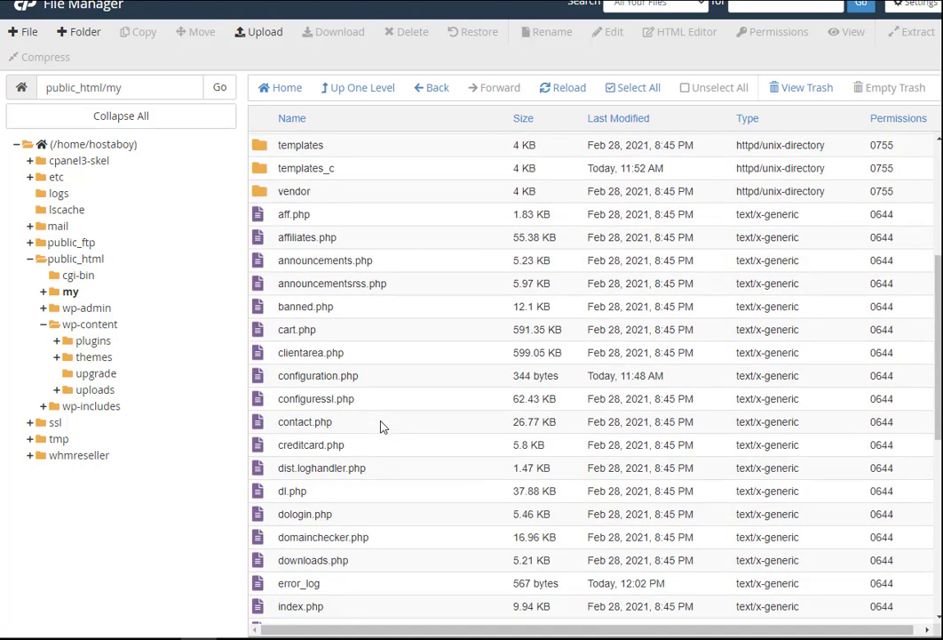
click(263, 584)
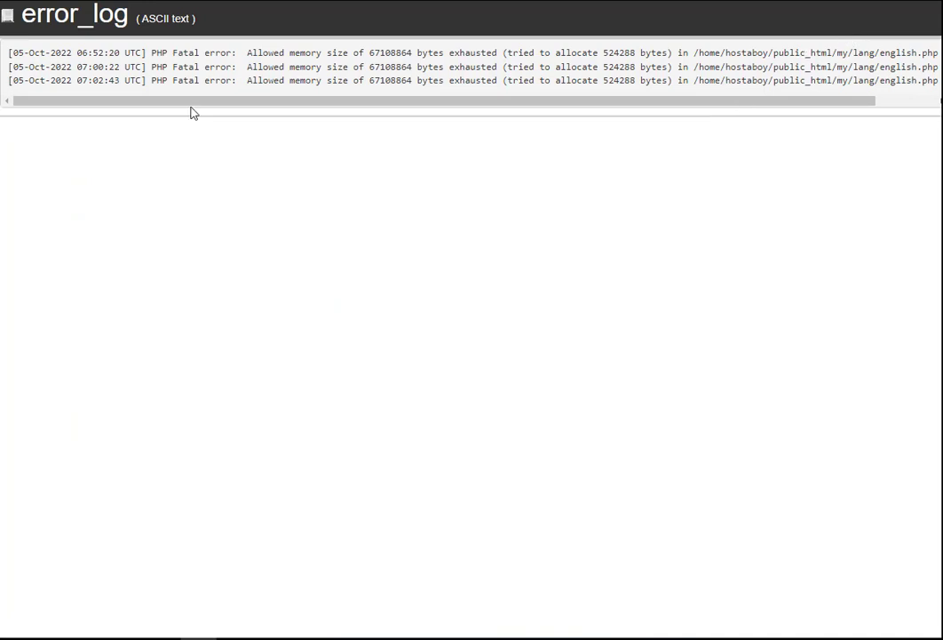
- Read the log's 67108864-byte memory-exhausted errors, then close the viewer and File Manager
drag(240, 101, 549, 100)
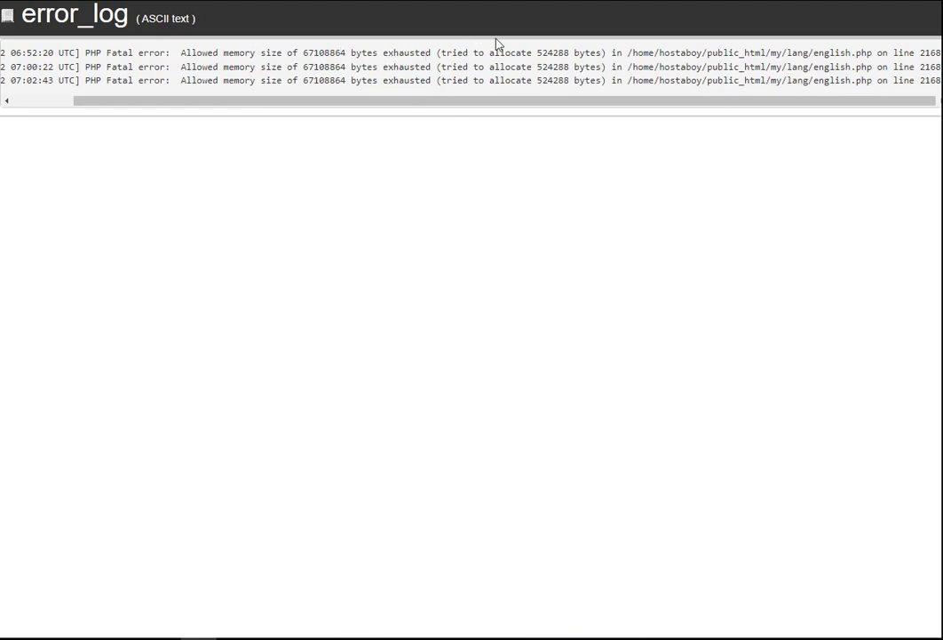
key(ctrl+w)
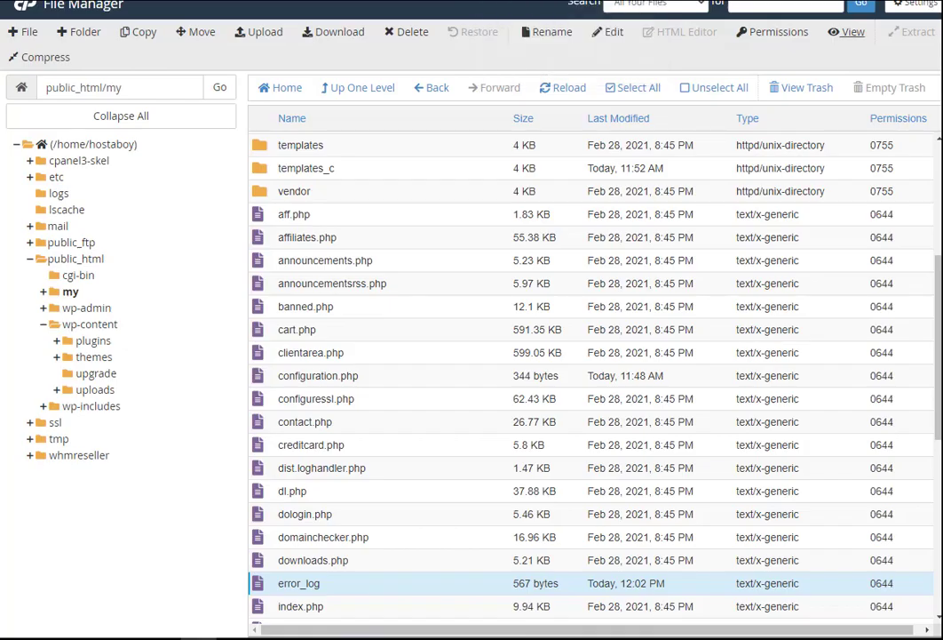
key(ctrl+w)
- Open the MultiPHP INI Editor and select the my.hostaboy.com location
scroll(510, 323, up, 2)
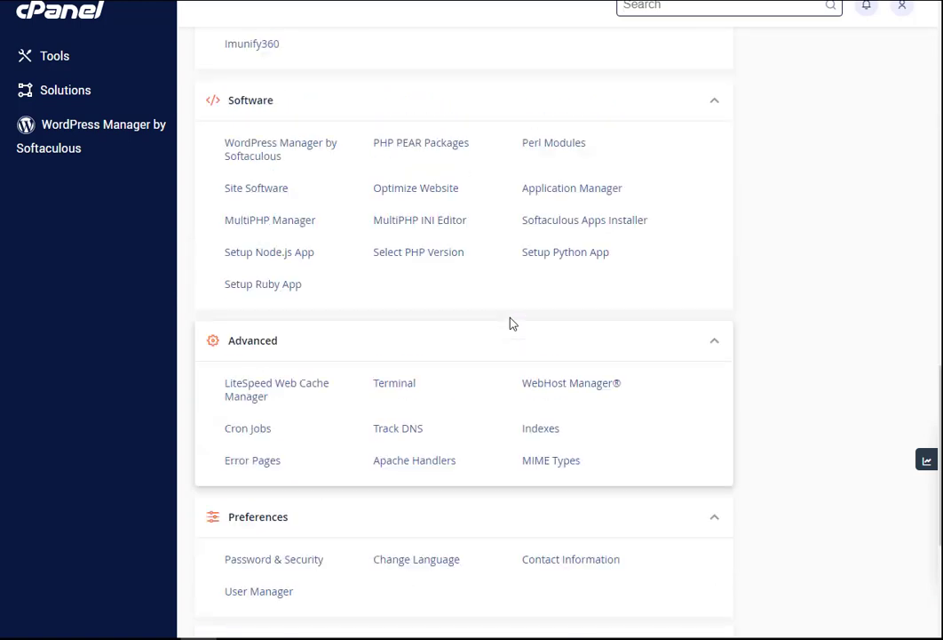
scroll(511, 323, up, 1)
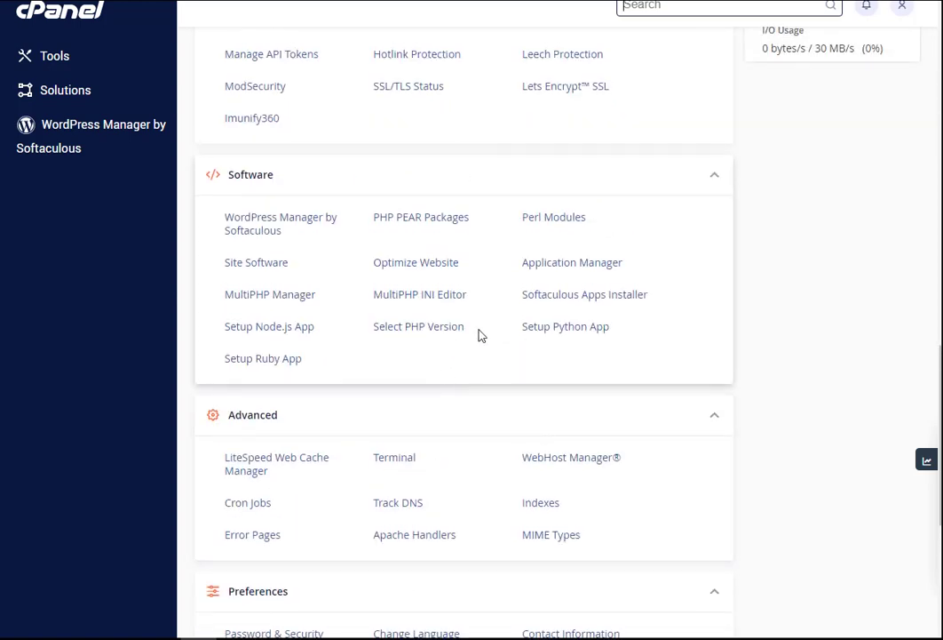
click(432, 303)
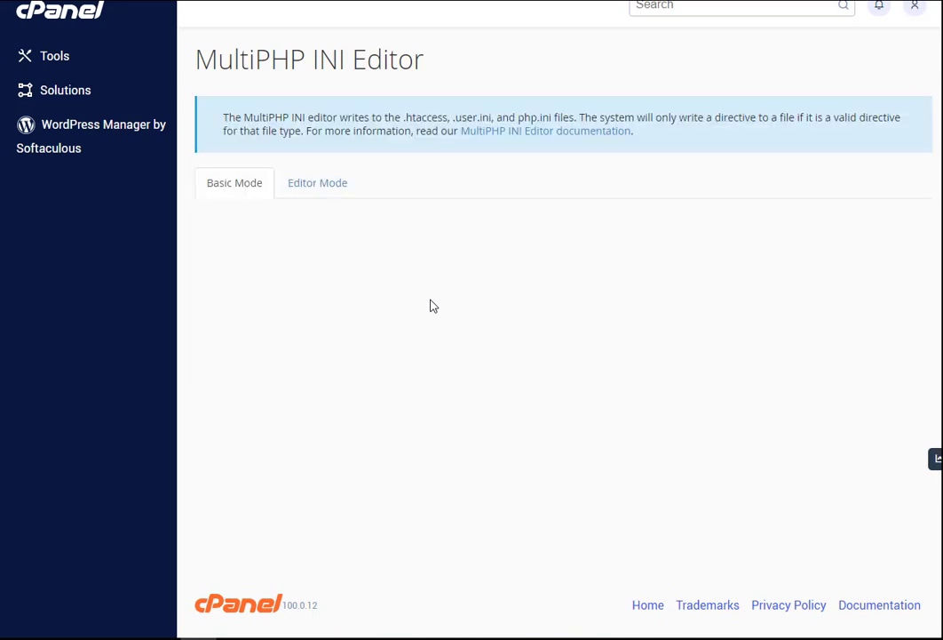
click(315, 275)
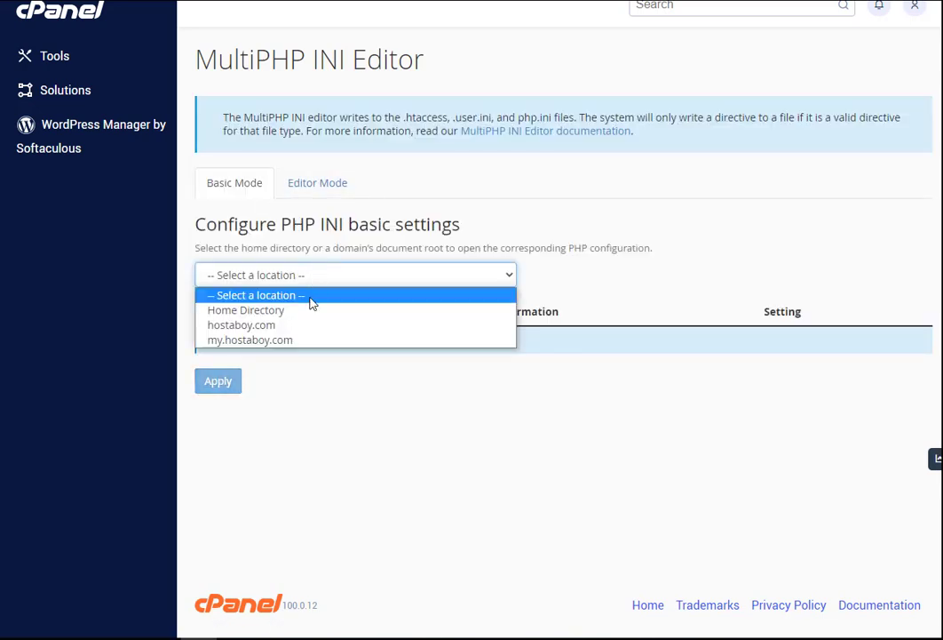
click(310, 340)
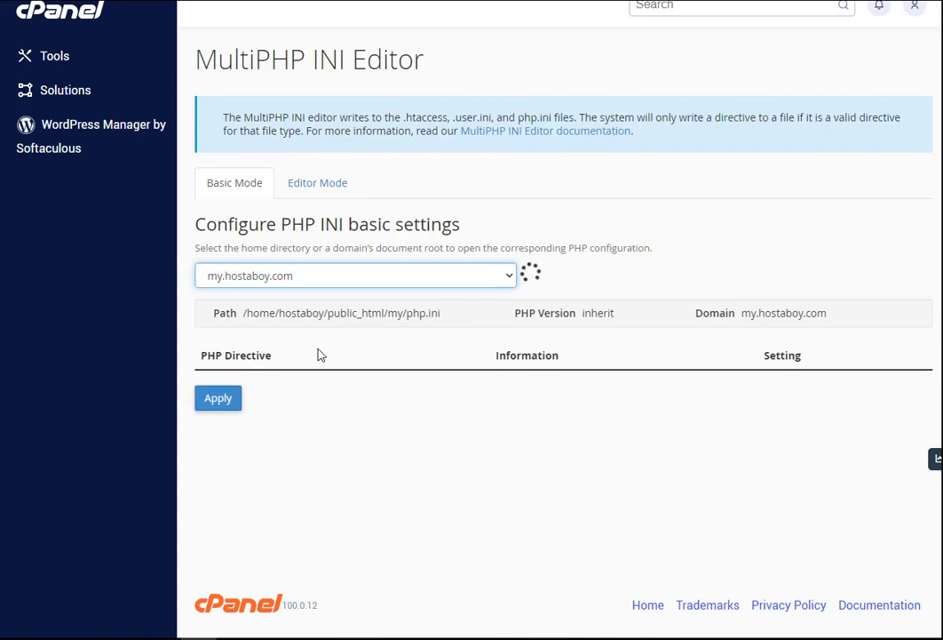
- Set max_execution_time to 300, max_input_time to 600 and memory_limit to 640M
click(813, 438)
text(0)
scroll(826, 440, down, 1)
click(822, 421)
text(0)
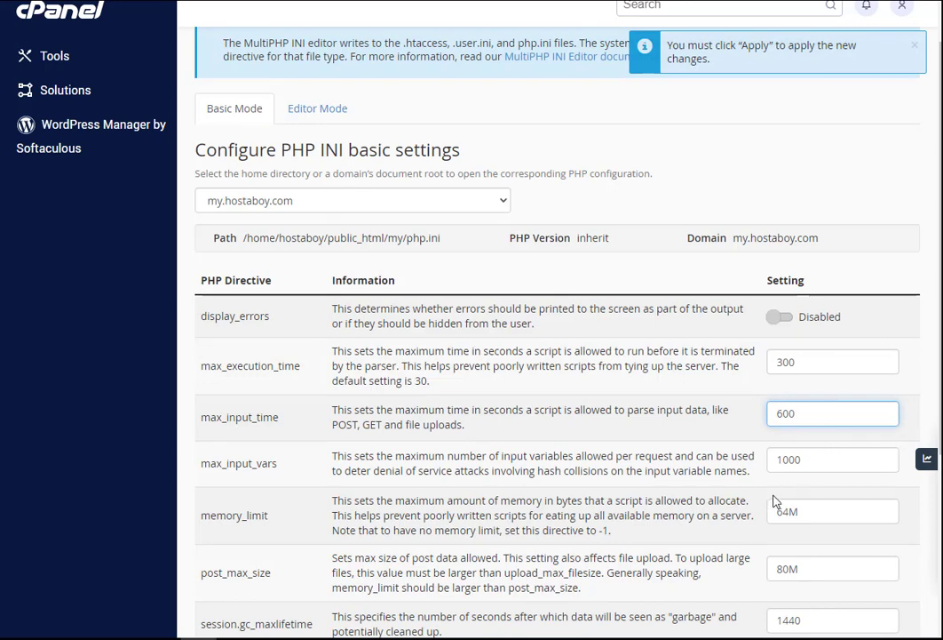
click(790, 511)
text(0)
- Set post_max_size to 800M and upload_max_filesize to 200M, then apply the settings
scroll(795, 533, up, 1)
scroll(795, 443, down, 3)
click(784, 420)
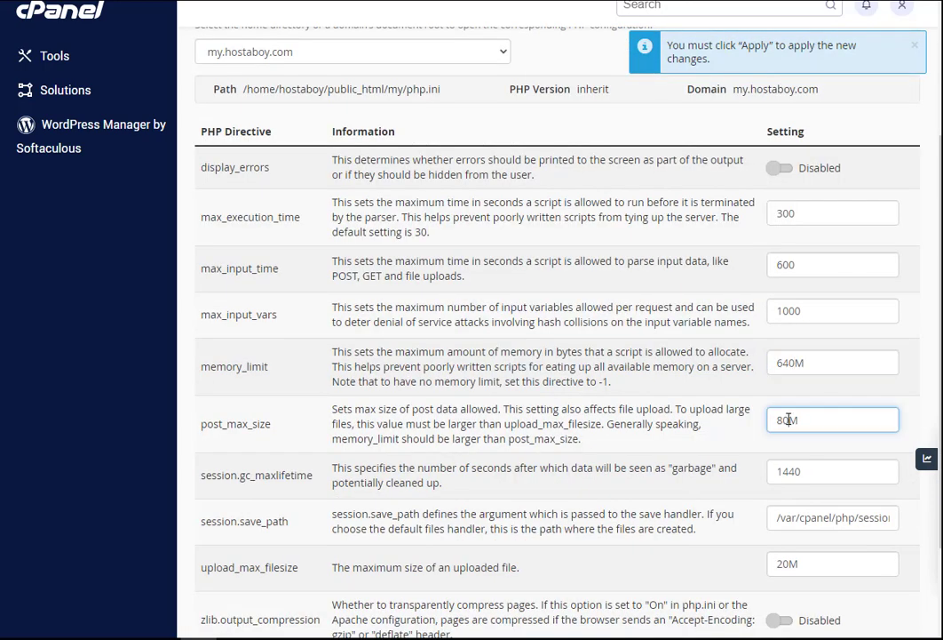
text(0)
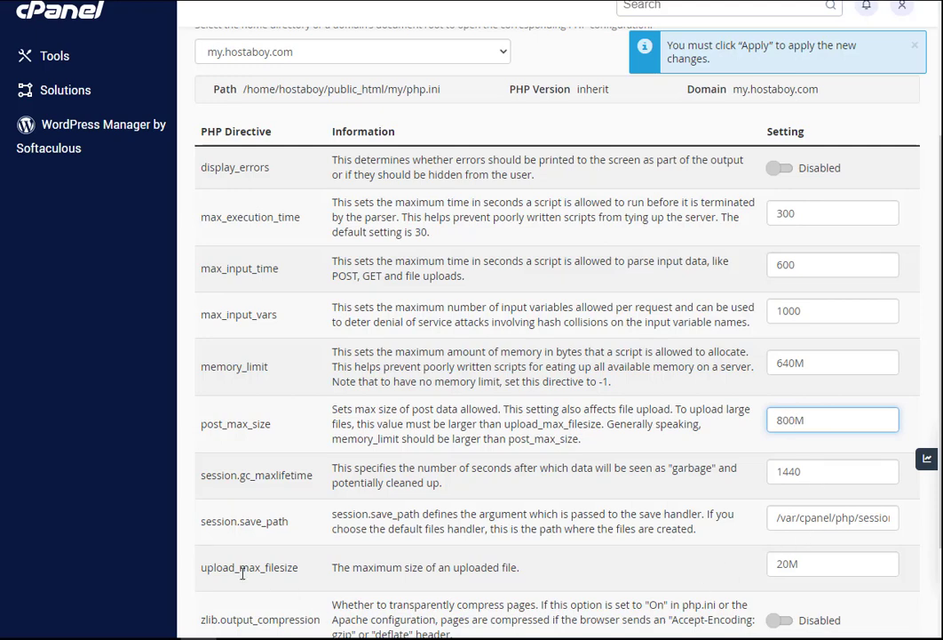
scroll(262, 560, down, 2)
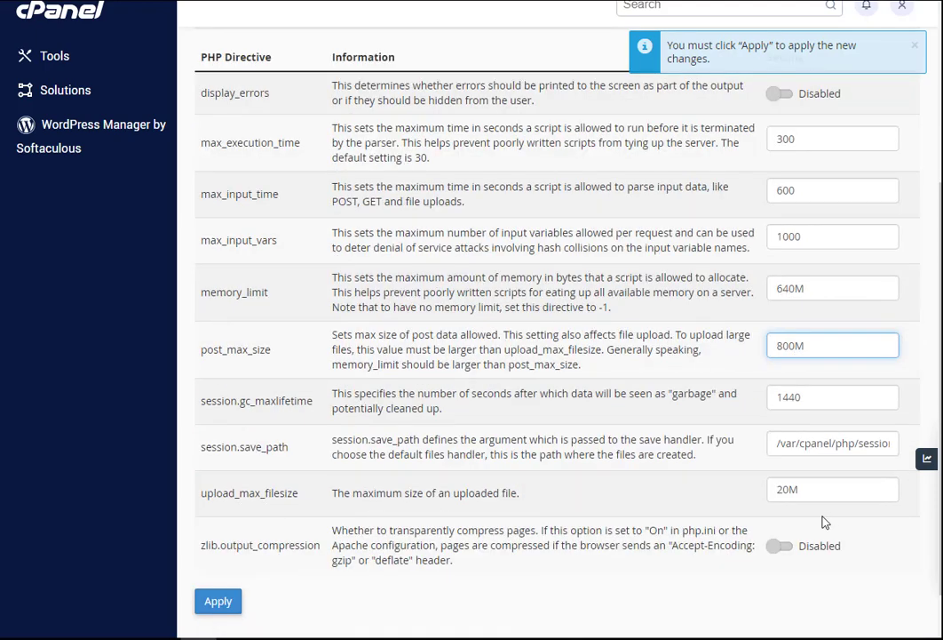
click(788, 491)
text(0)
scroll(737, 544, up, 5)
scroll(737, 543, down, 6)
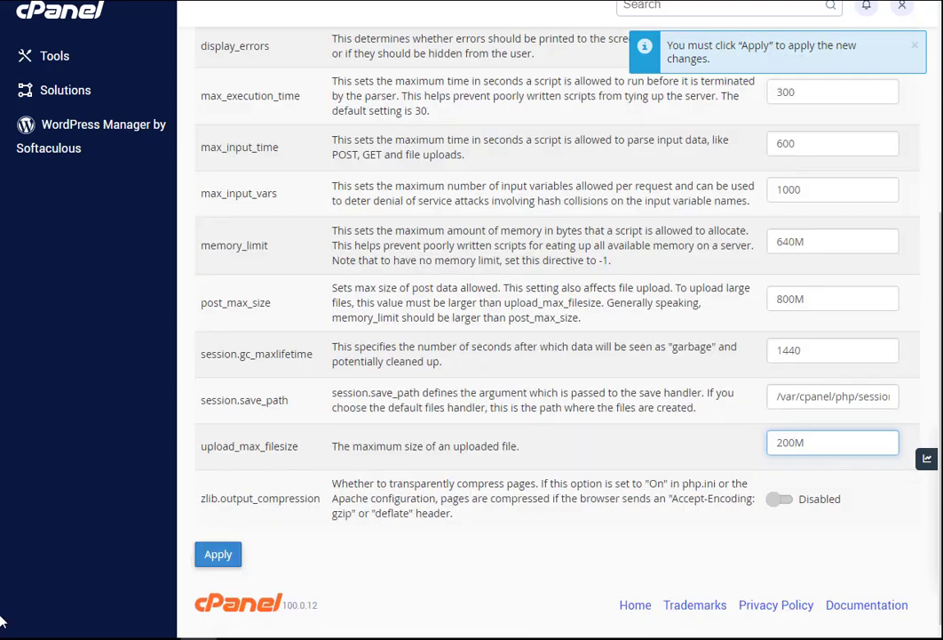
click(206, 554)
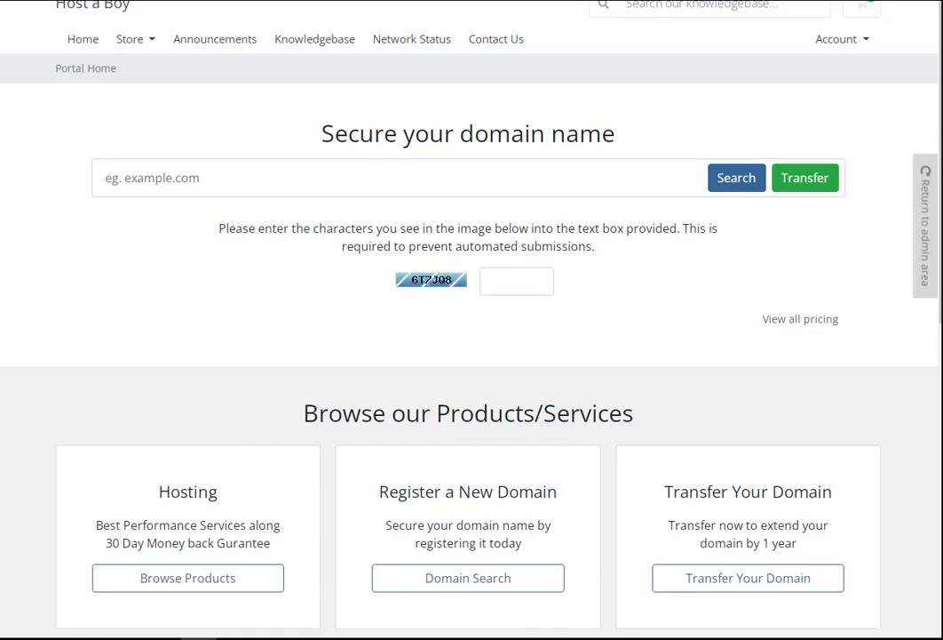
scroll(351, 238, down, 6)
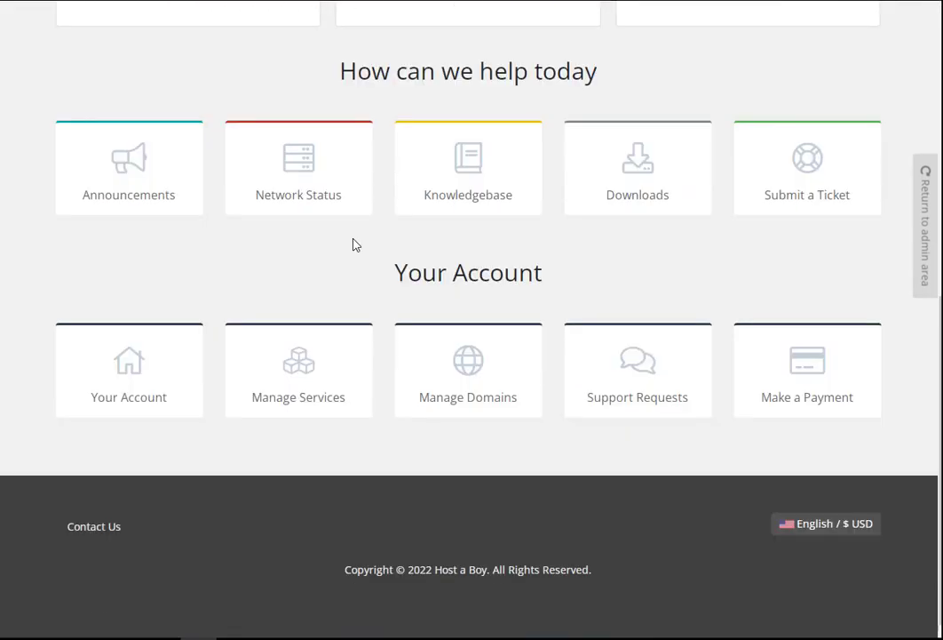
scroll(354, 233, up, 7)
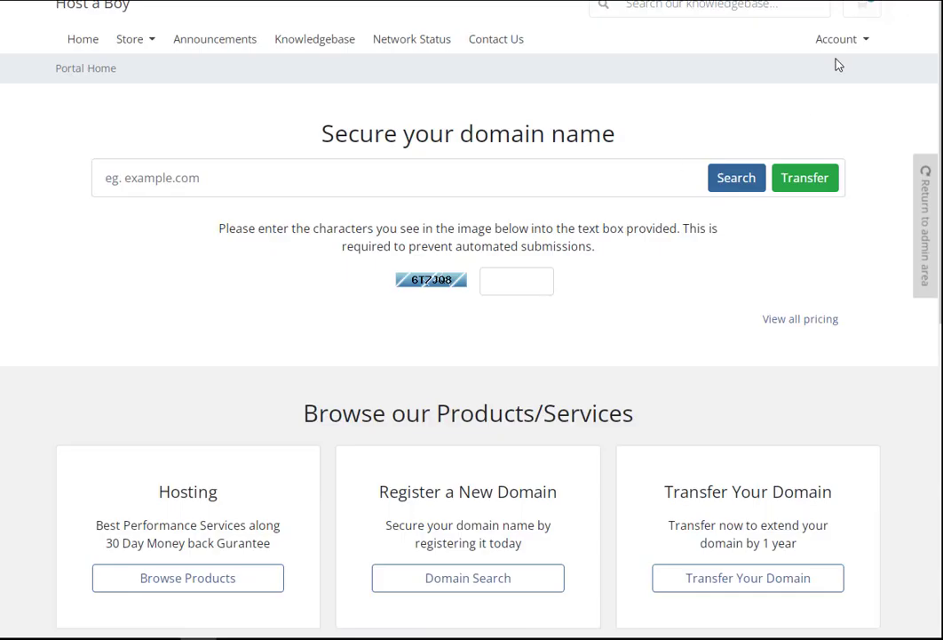
click(841, 43)
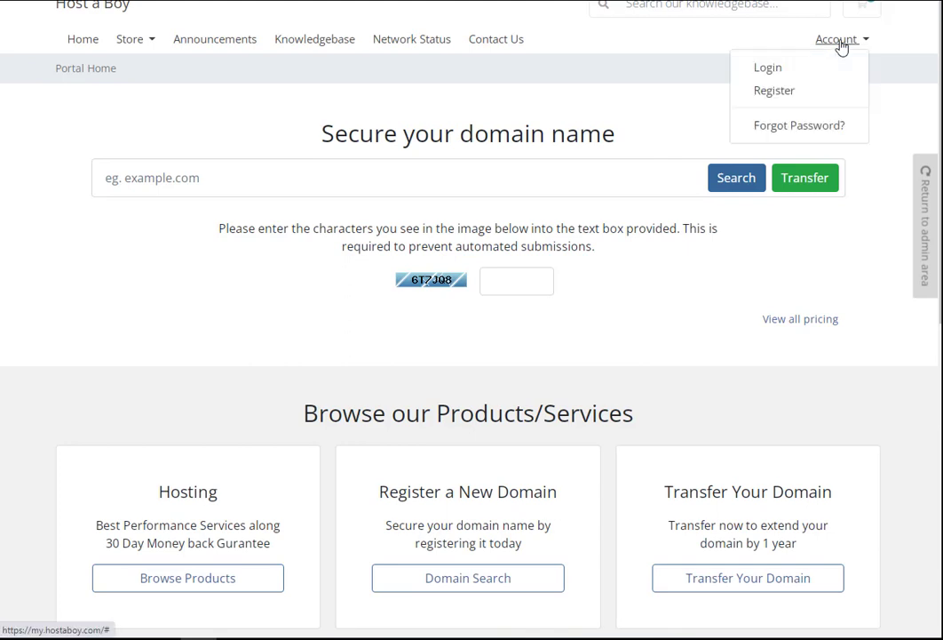
click(441, 68)
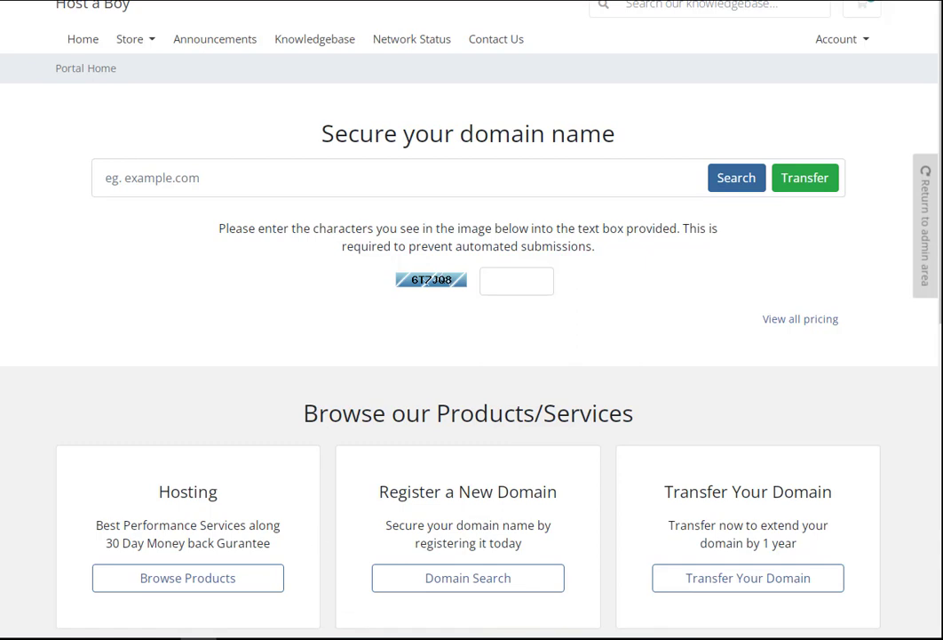
key(ctrl+Tab)
key(ctrl+Tab)
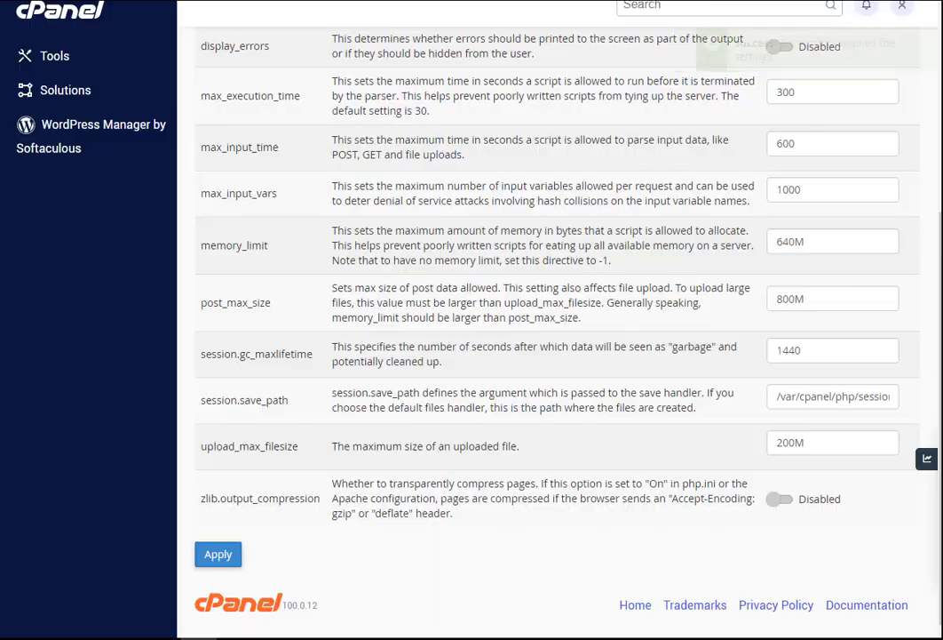